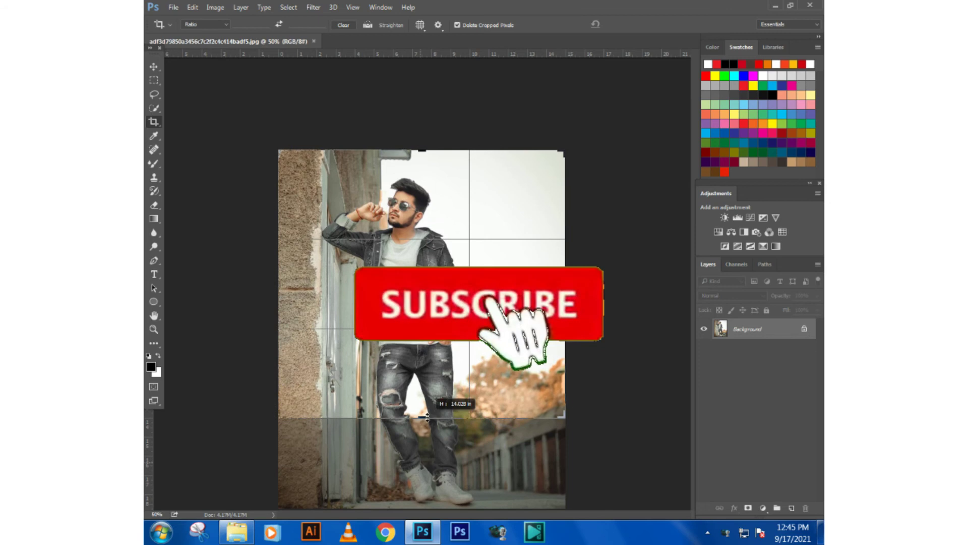
# Step: Crop the portrait to a square by trimming the bottom and the right strip
pyautogui.moveTo(425, 418); pyautogui.dragTo(425, 417)
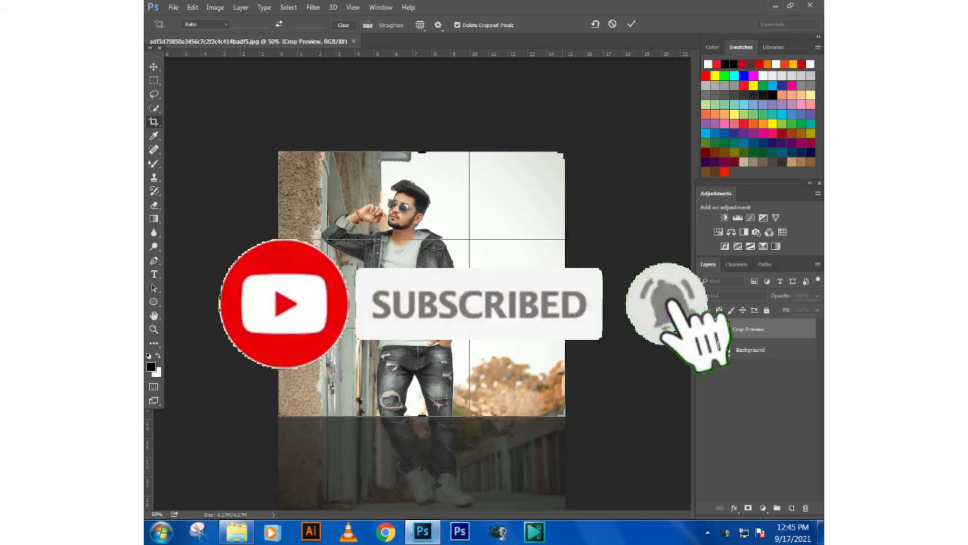
pyautogui.moveTo(565, 284); pyautogui.dragTo(549, 284)
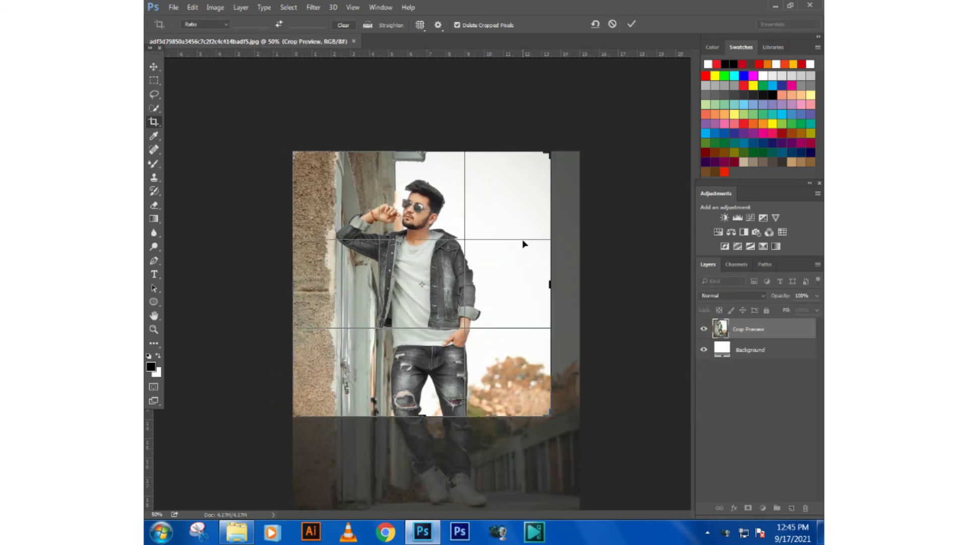
pyautogui.press('Return')
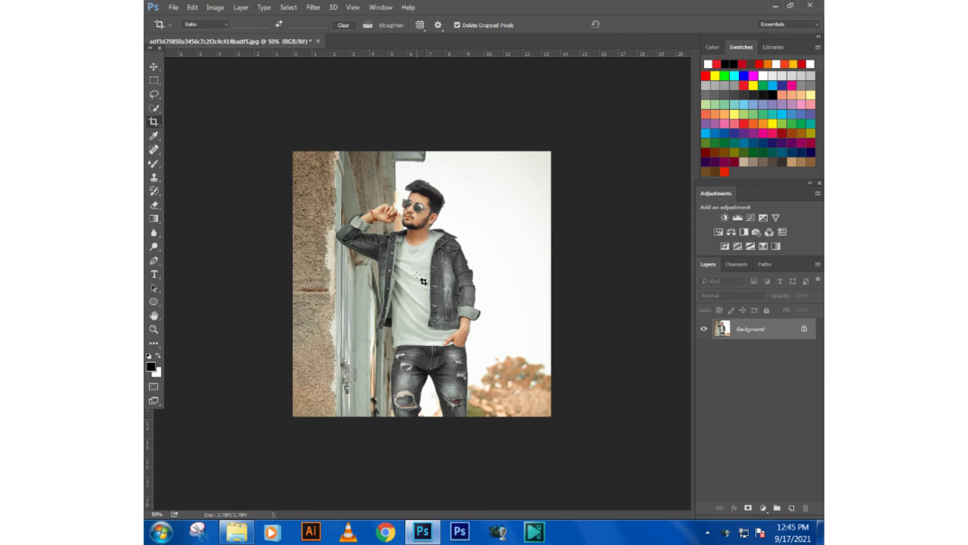
pyautogui.scroll(2, 423, 282)
# Step: Using Quick Selection, select the man's shirt, jacket, jeans, sleeve and cuff
pyautogui.click(154, 66)
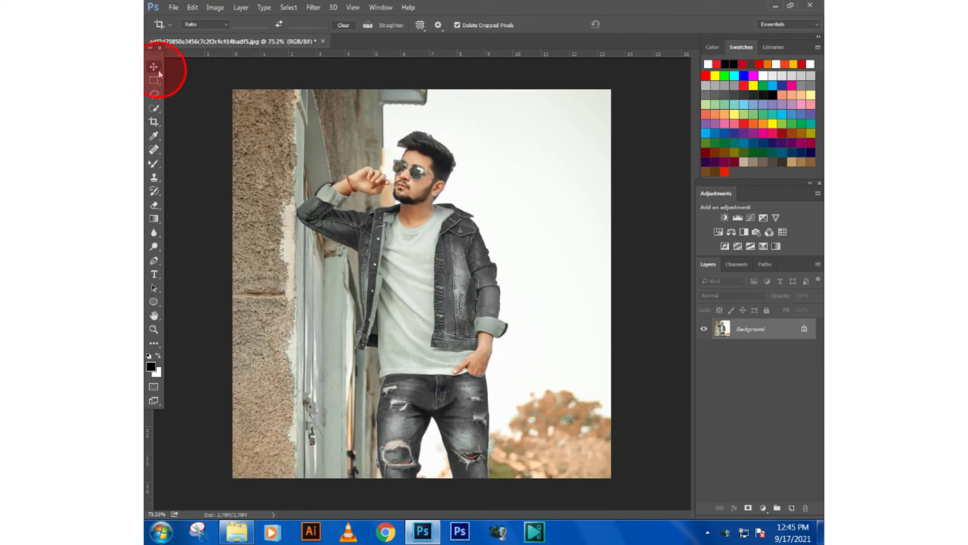
pyautogui.click(154, 107)
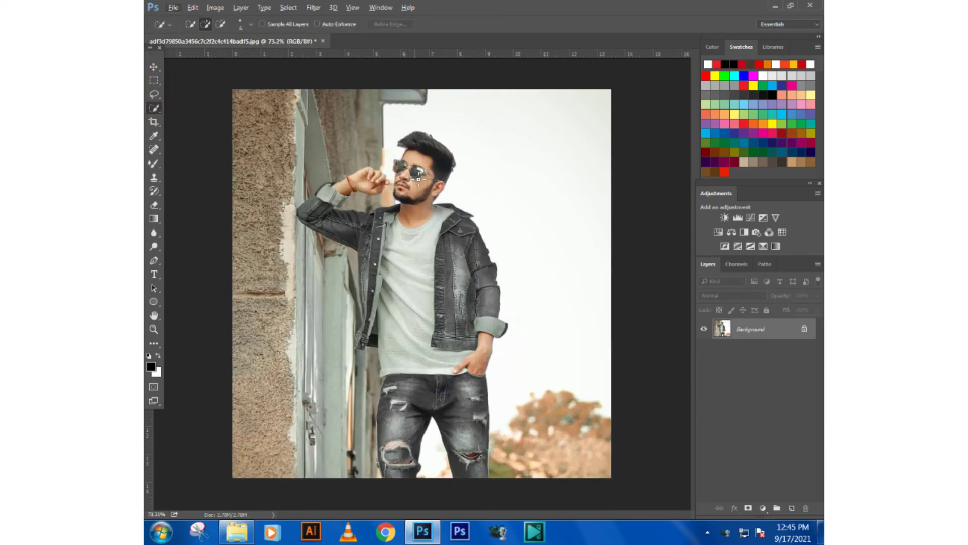
pyautogui.moveTo(423, 212)
pyautogui.mouseDown()
pyautogui.moveTo(443, 317)
pyautogui.moveTo(501, 474)
pyautogui.mouseUp()
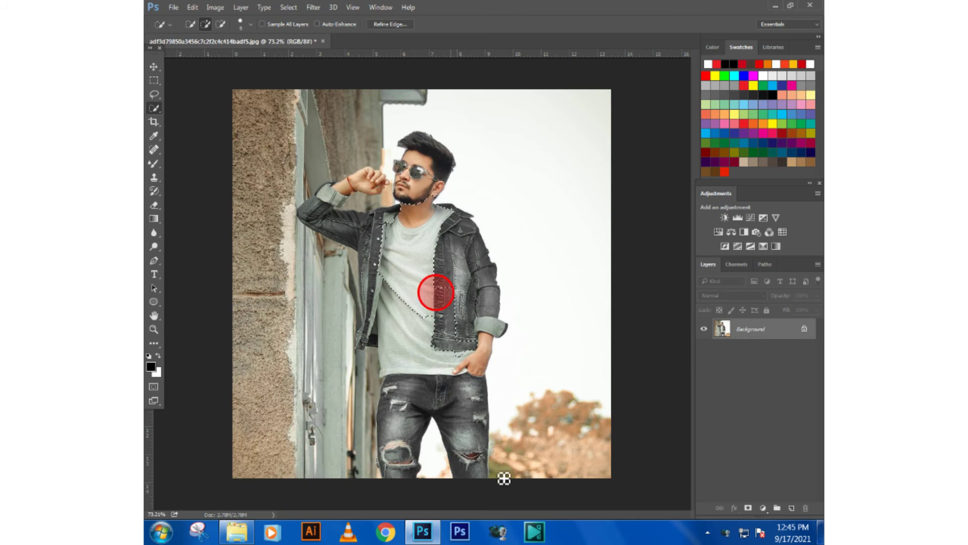
pyautogui.moveTo(421, 392); pyautogui.dragTo(412, 475)
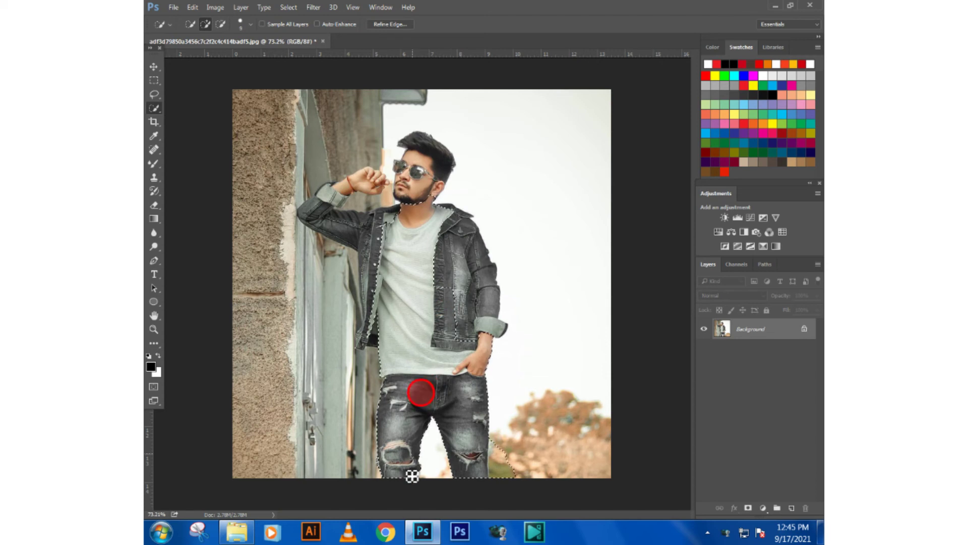
pyautogui.click(449, 314)
pyautogui.moveTo(482, 285); pyautogui.dragTo(485, 255)
pyautogui.click(501, 326)
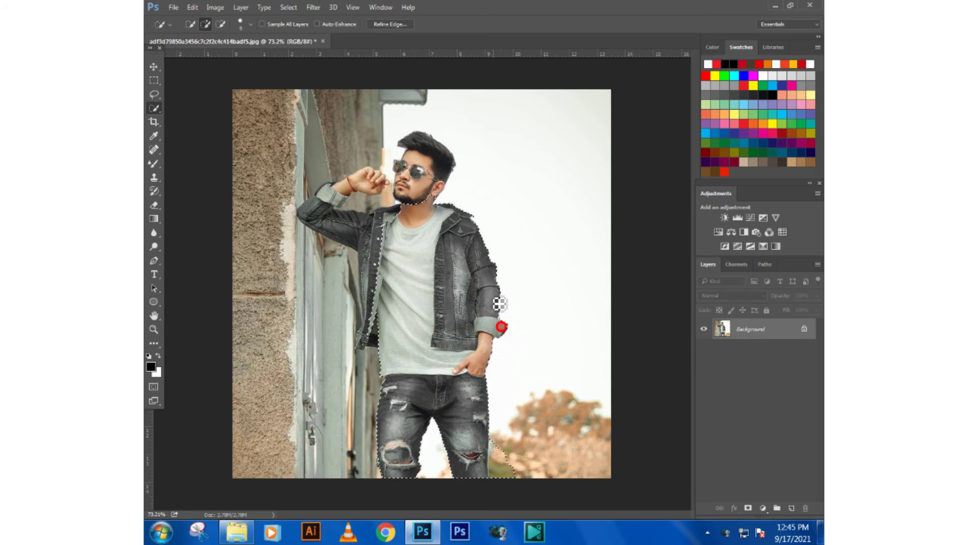
# Step: Add his face, hair, raised hand and the jacket's left edge and hip to the selection
pyautogui.moveTo(444, 188); pyautogui.dragTo(430, 150)
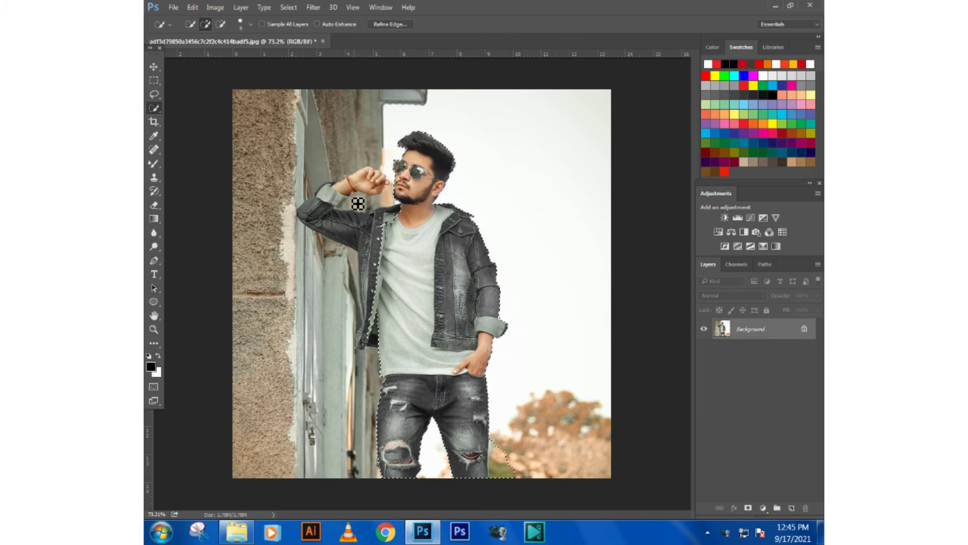
pyautogui.moveTo(376, 179)
pyautogui.mouseDown()
pyautogui.moveTo(331, 191)
pyautogui.moveTo(305, 228)
pyautogui.moveTo(336, 191)
pyautogui.moveTo(316, 216)
pyautogui.mouseUp()
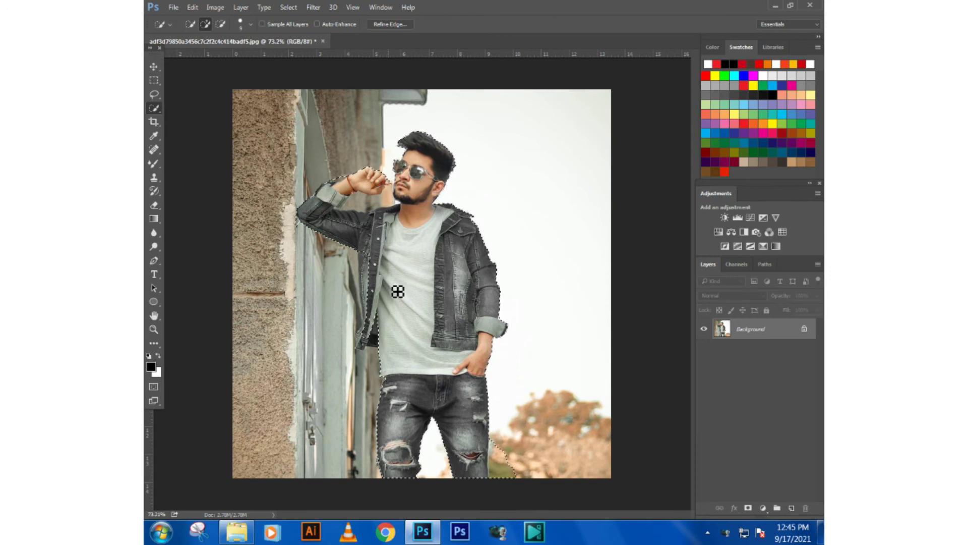
pyautogui.moveTo(353, 249); pyautogui.dragTo(358, 272)
pyautogui.moveTo(364, 305); pyautogui.dragTo(361, 328)
pyautogui.click(357, 342)
pyautogui.moveTo(381, 376); pyautogui.dragTo(392, 394)
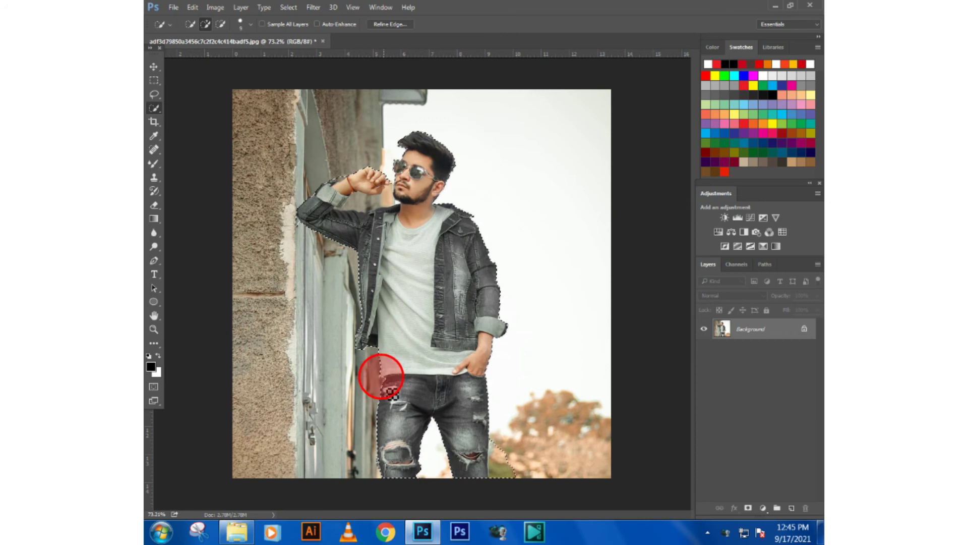
pyautogui.scroll(-2, 399, 388)
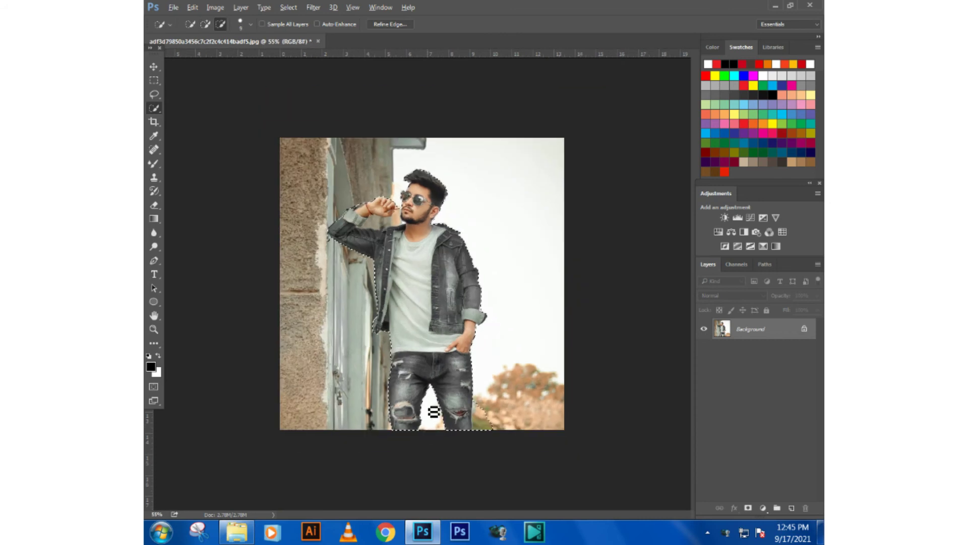
# Step: Remove stray slivers at the jeans edge and background near the cuff from the selection
pyautogui.keyDown('alt'); pyautogui.click(478, 428); pyautogui.keyUp('alt')
pyautogui.keyDown('alt'); pyautogui.click(480, 427); pyautogui.keyUp('alt')
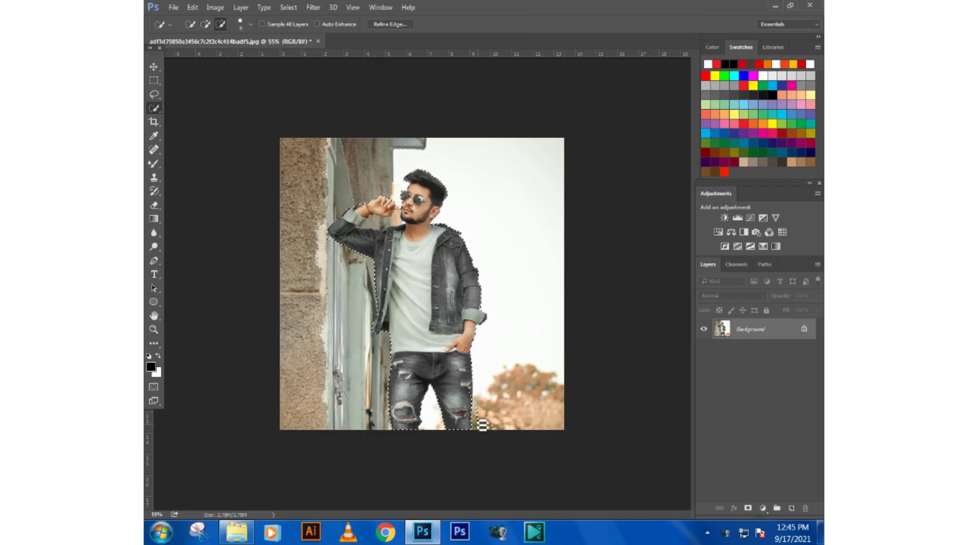
pyautogui.scroll(3, 496, 420)
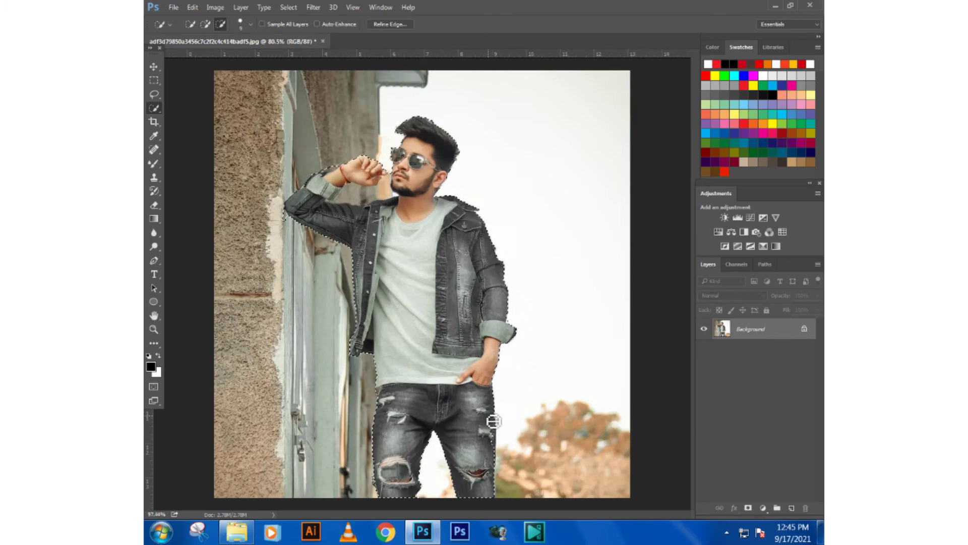
pyautogui.click(492, 430)
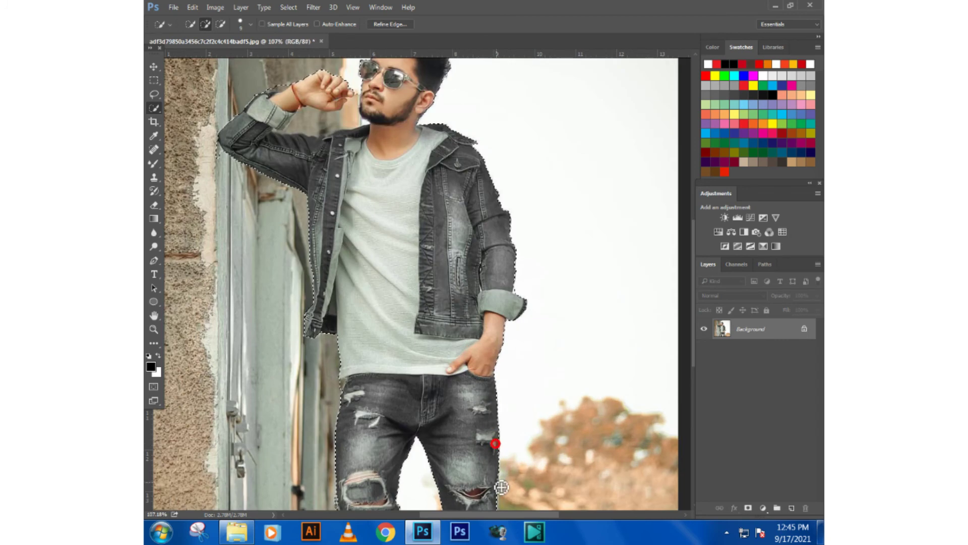
pyautogui.press('alt')
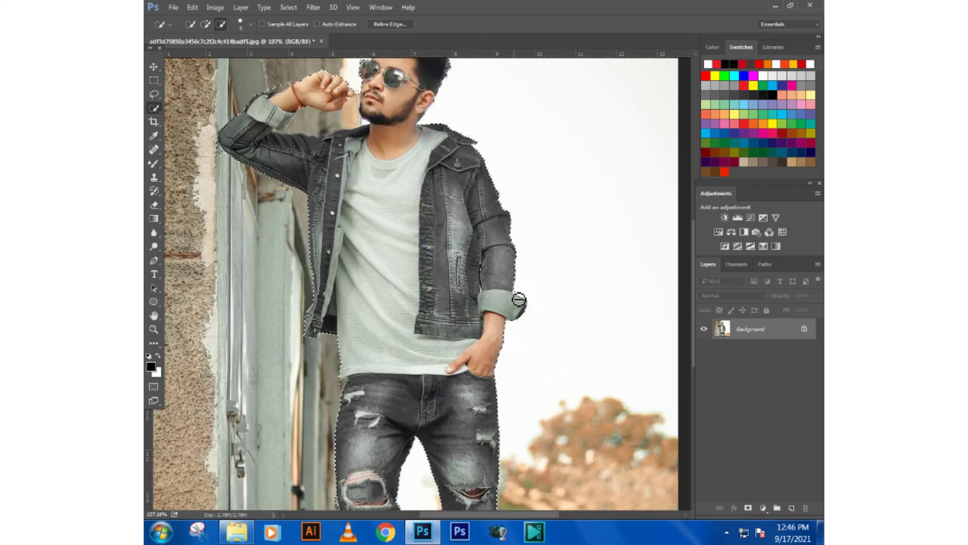
pyautogui.click(520, 291)
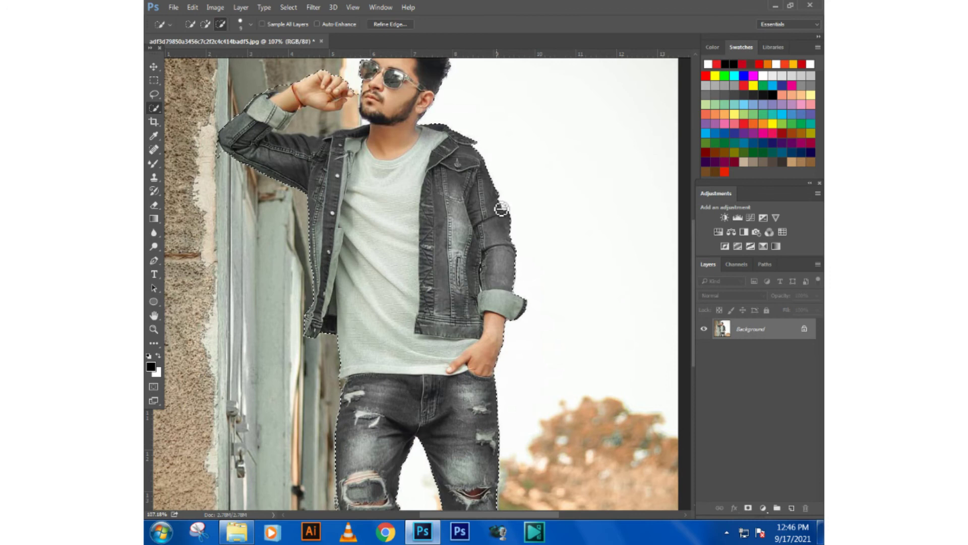
# Step: Trim background from the selection along the upper arm, wrist and under the forearm
pyautogui.scroll(1, 282, 166)
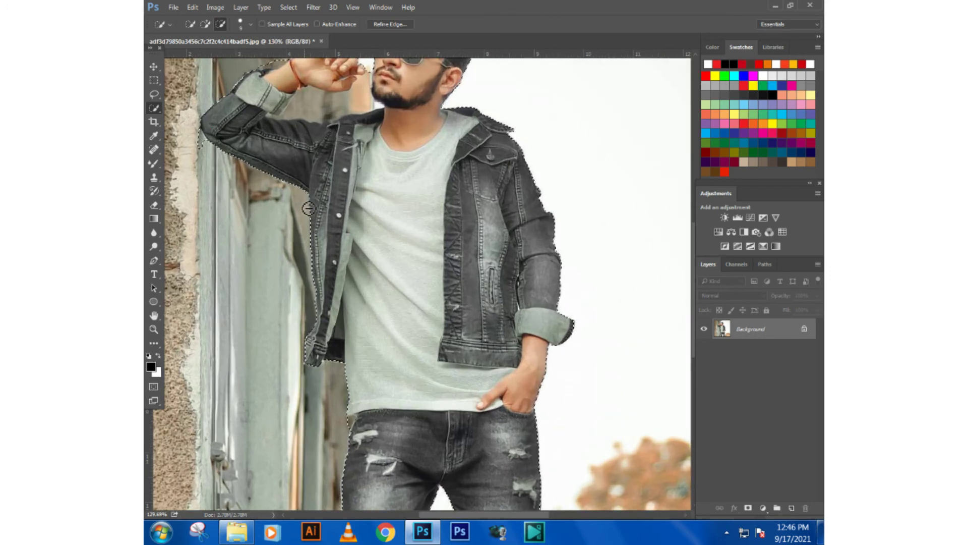
pyautogui.click(203, 152)
pyautogui.click(194, 131)
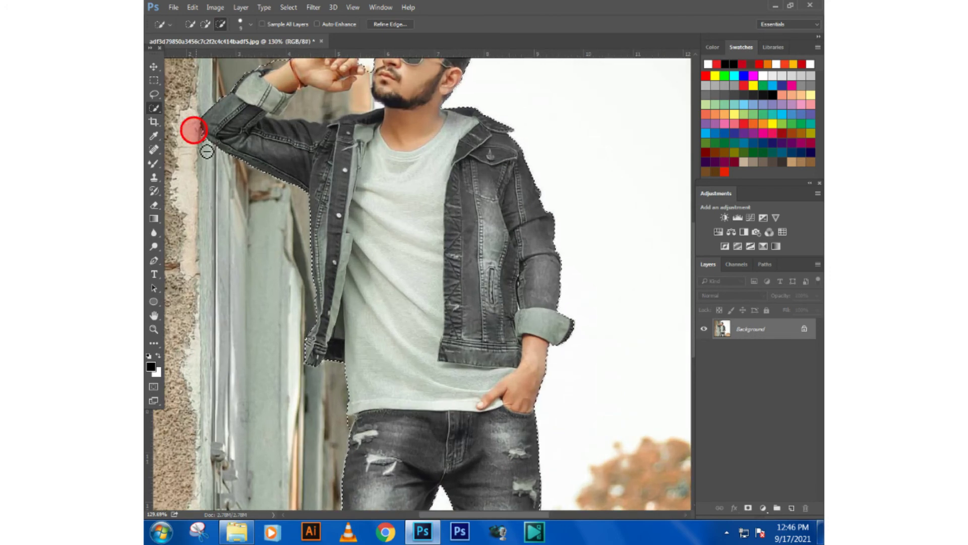
pyautogui.click(203, 142)
pyautogui.scroll(-1, 266, 264)
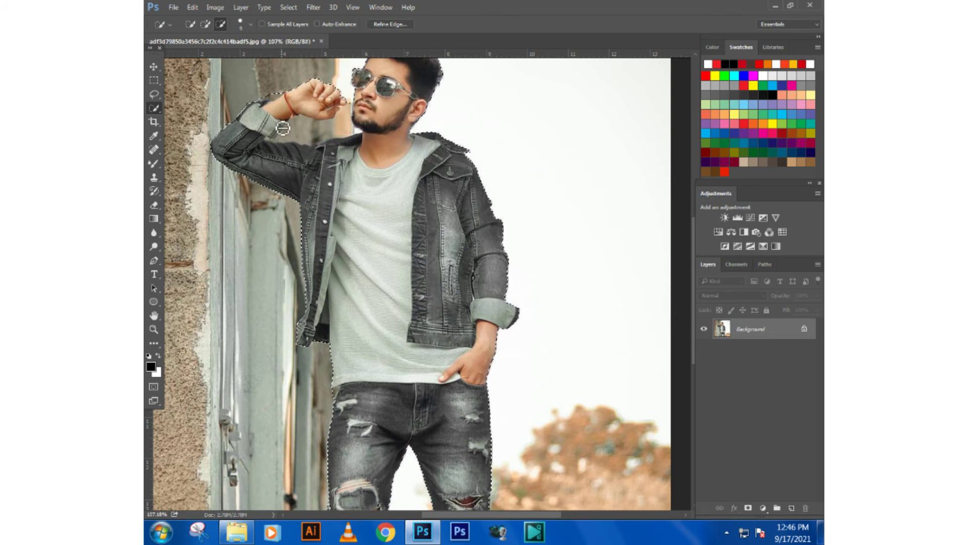
pyautogui.scroll(1, 262, 202)
pyautogui.scroll(1, 254, 94)
pyautogui.click(257, 93)
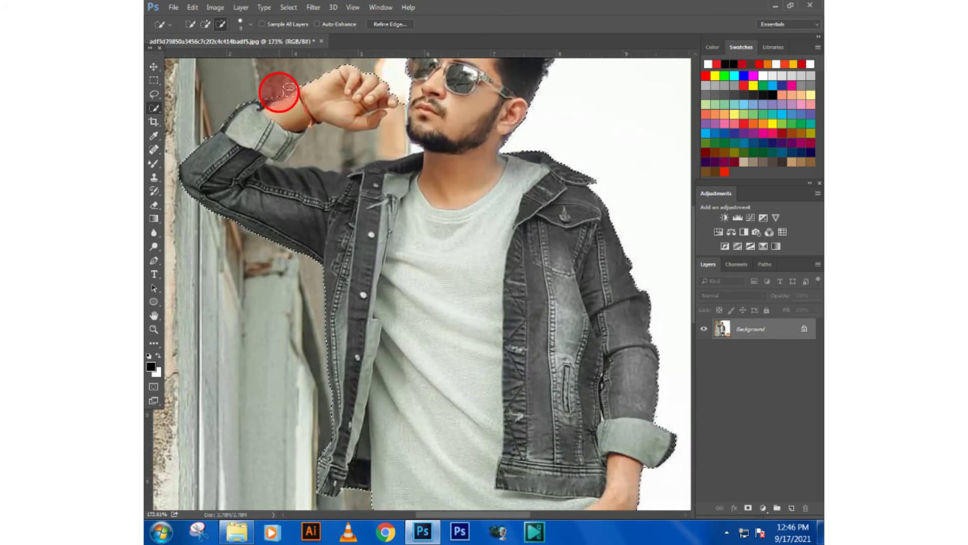
pyautogui.click(289, 88)
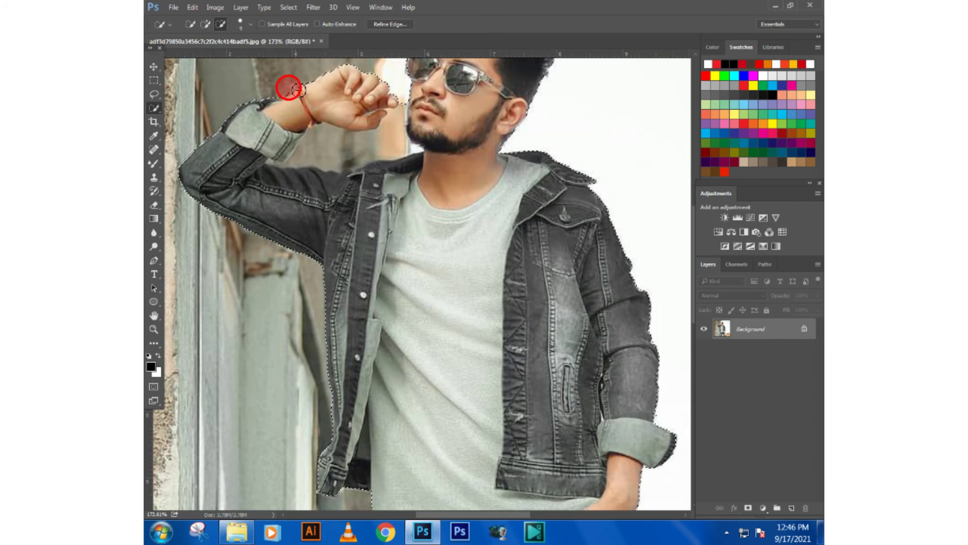
pyautogui.click(301, 149)
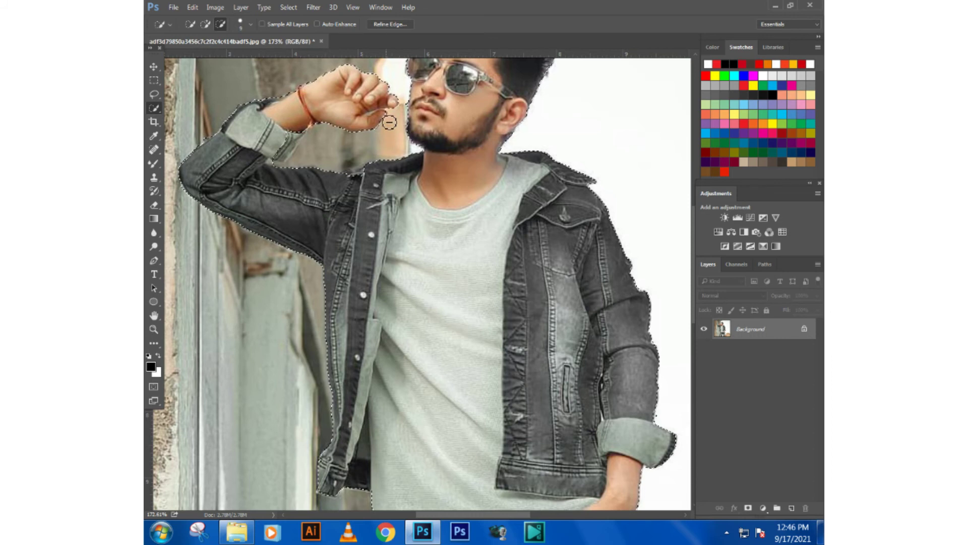
# Step: Add the collar, cuff and upper-arm edge back while trimming the forearm edge
pyautogui.keyDown('shift'); pyautogui.click(357, 177); pyautogui.keyUp('shift')
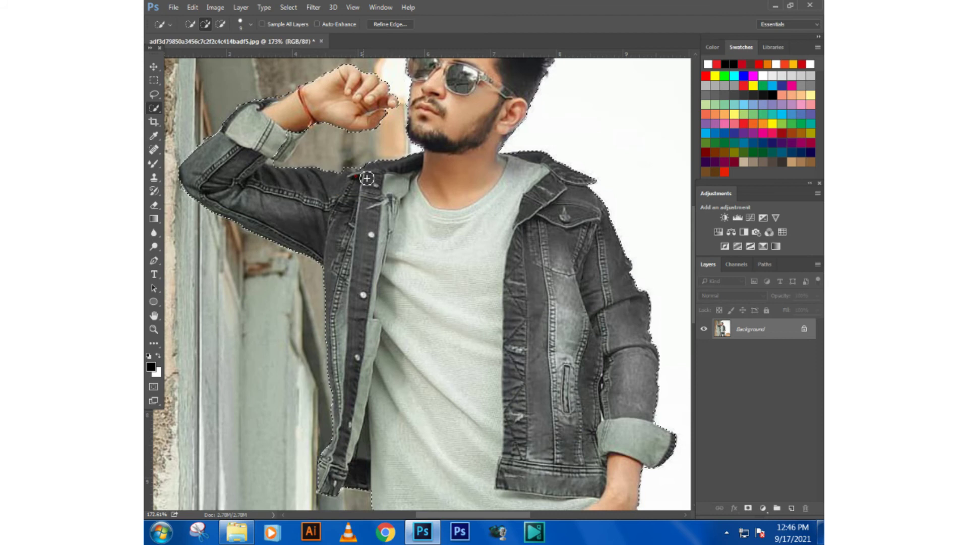
pyautogui.keyDown('alt'); pyautogui.click(272, 165); pyautogui.keyUp('alt')
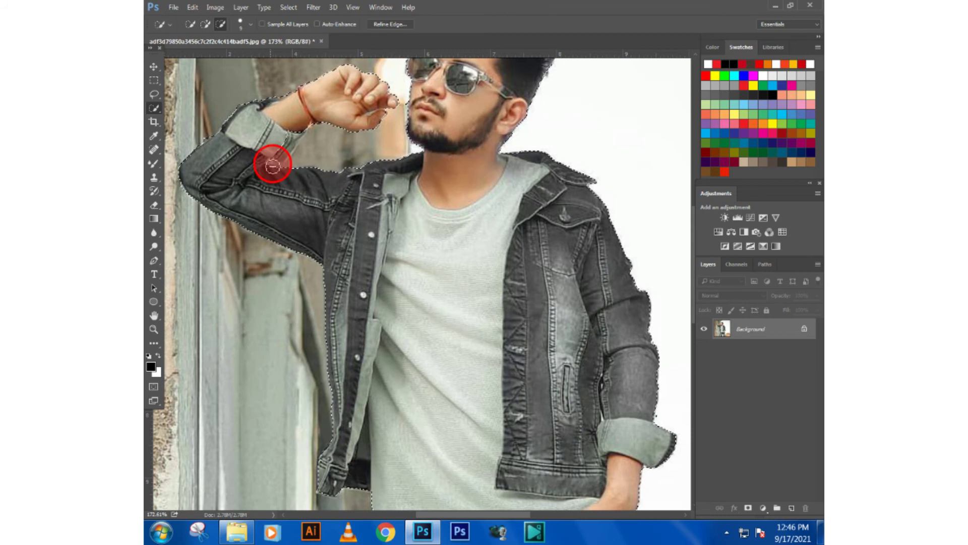
pyautogui.click(281, 146)
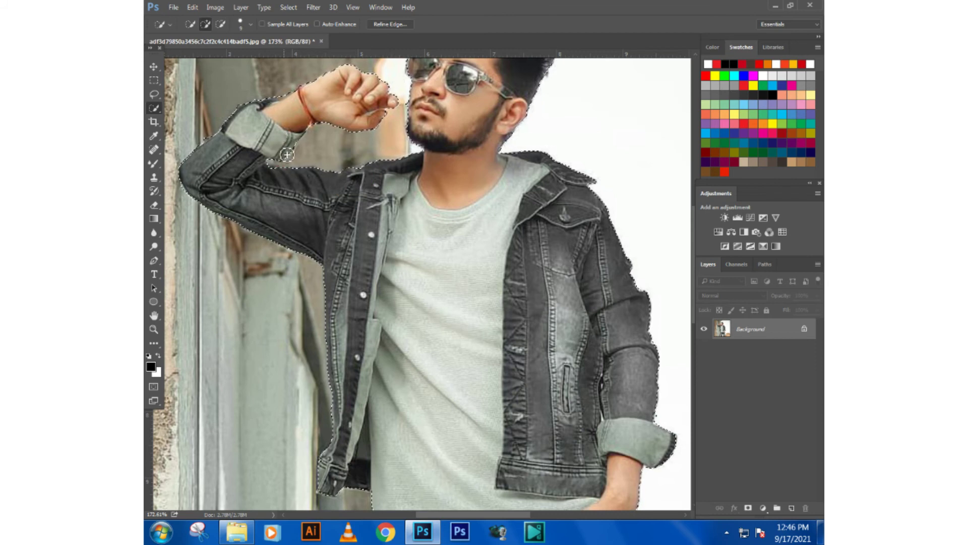
pyautogui.click(273, 174)
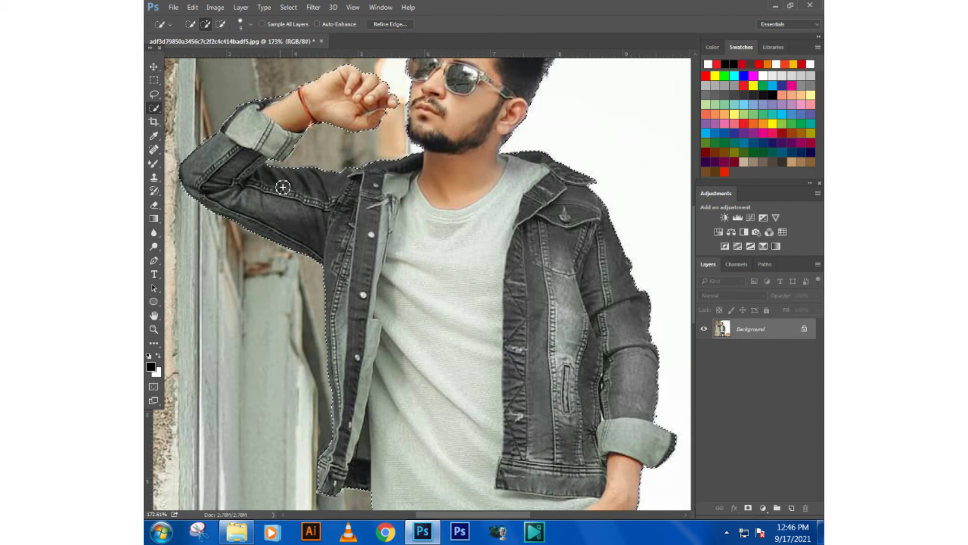
pyautogui.scroll(-2, 283, 187)
pyautogui.scroll(2, 272, 166)
pyautogui.scroll(2, 371, 124)
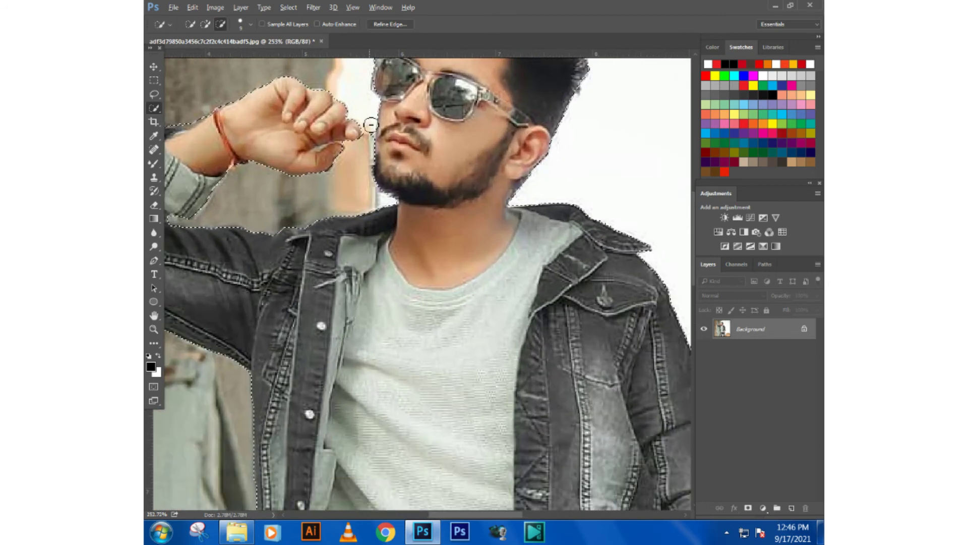
# Step: With a smaller brush, clean the selection between the fingertip and lips, then zoom out
pyautogui.press('[')
pyautogui.press('[')
pyautogui.press('[')
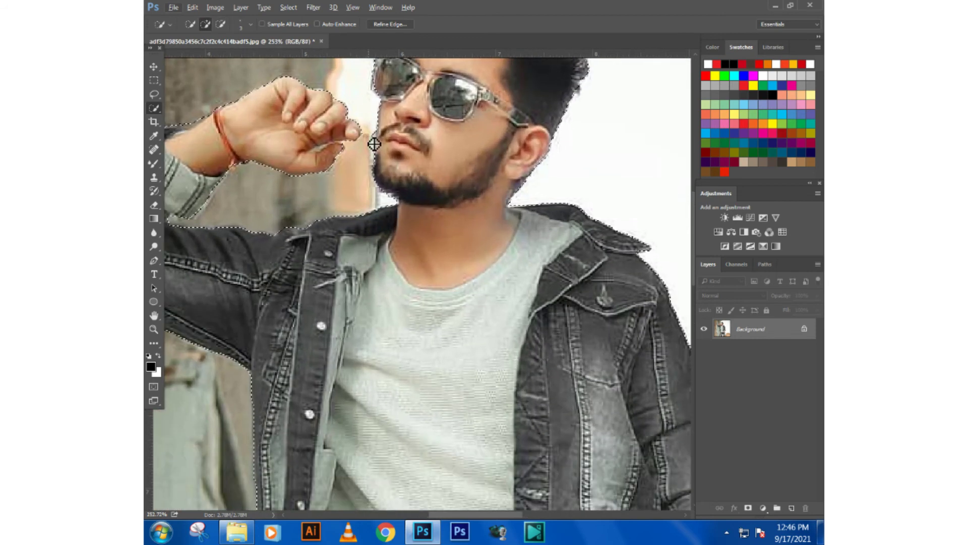
pyautogui.click(377, 135)
pyautogui.keyDown('alt'); pyautogui.click(373, 146); pyautogui.keyUp('alt')
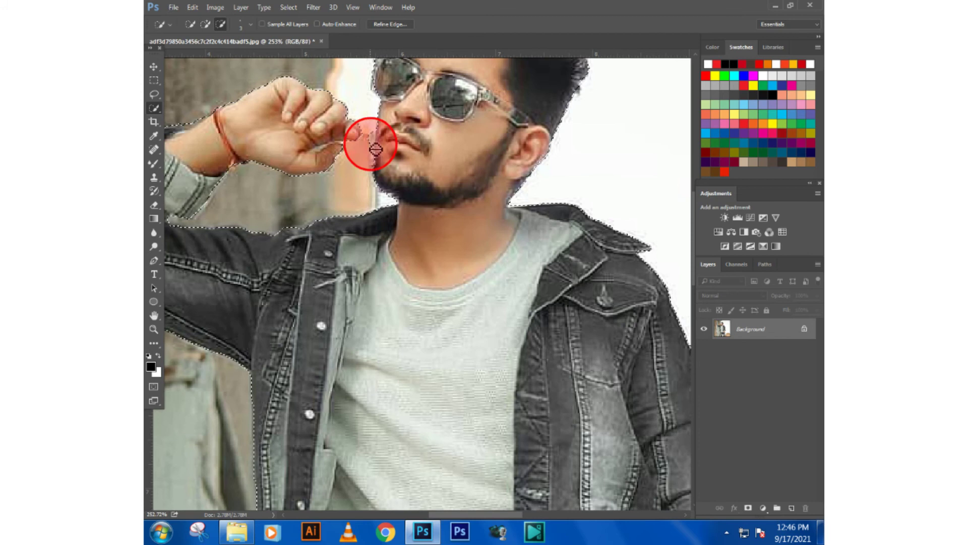
pyautogui.click(368, 134)
pyautogui.click(370, 125)
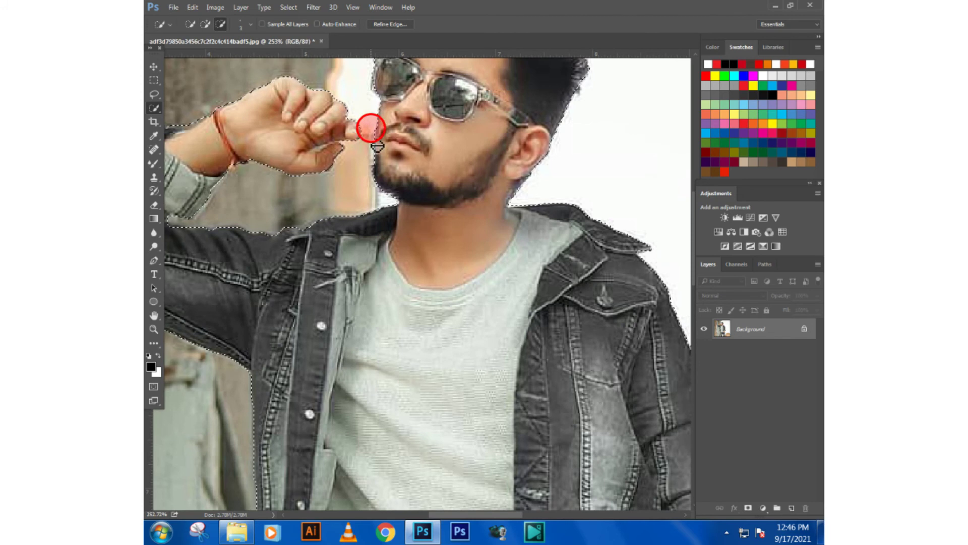
pyautogui.click(382, 128)
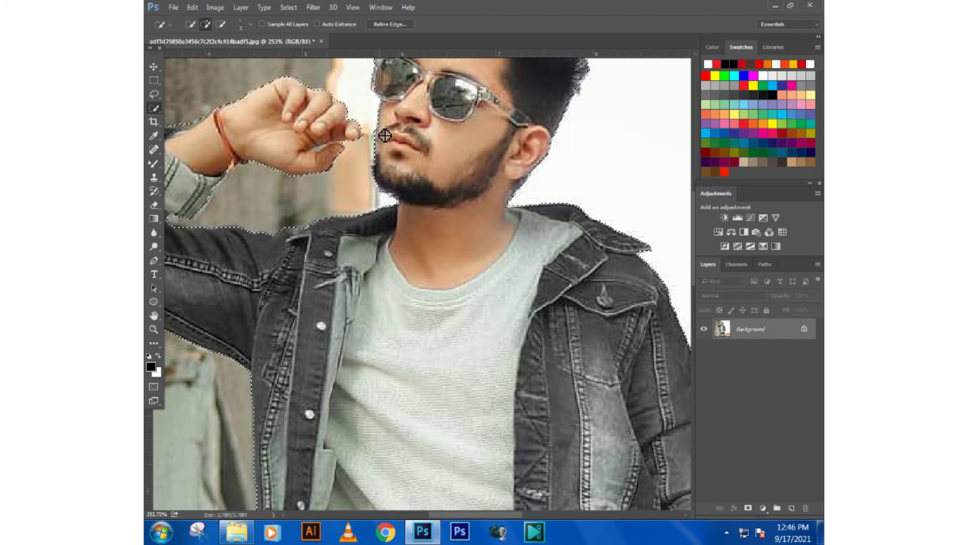
pyautogui.keyDown('alt'); pyautogui.click(379, 129); pyautogui.keyUp('alt')
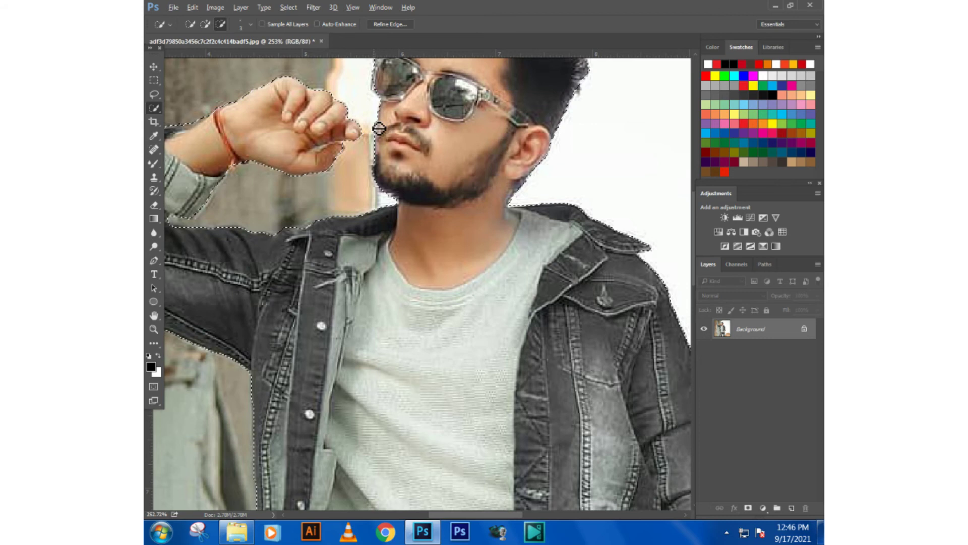
pyautogui.keyDown('alt'); pyautogui.click(371, 120); pyautogui.keyUp('alt')
pyautogui.keyDown('alt'); pyautogui.click(372, 122); pyautogui.keyUp('alt')
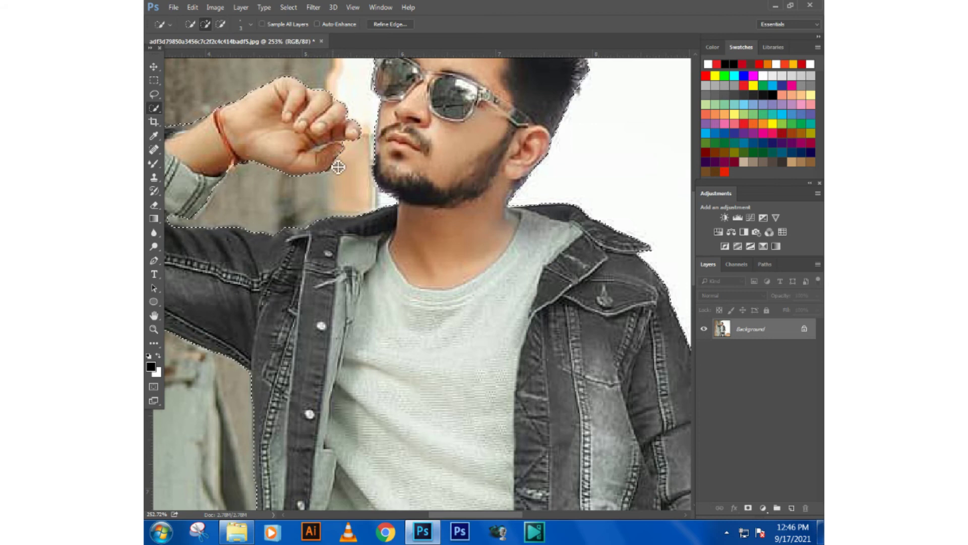
pyautogui.scroll(-1, 406, 200)
pyautogui.scroll(-1, 425, 198)
pyautogui.scroll(-1, 426, 199)
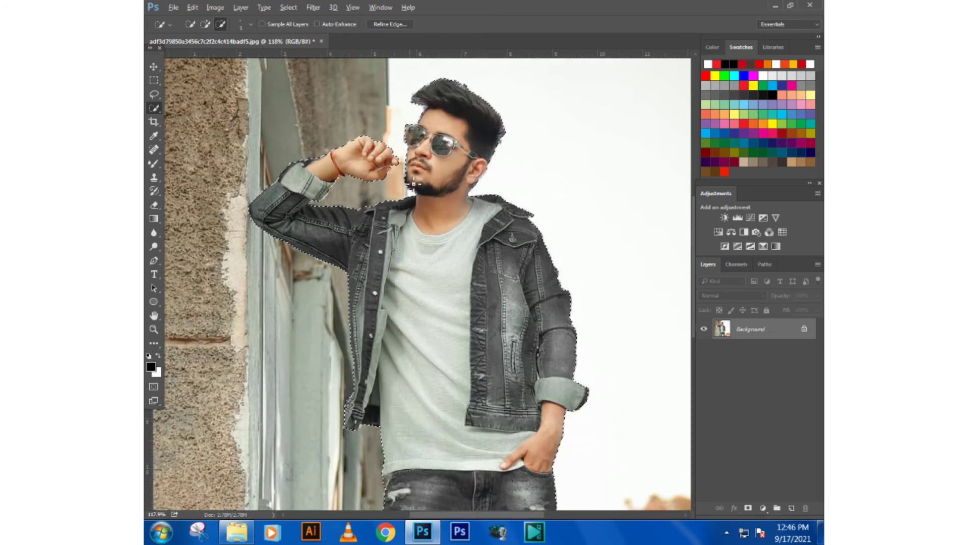
pyautogui.scroll(-1, 413, 176)
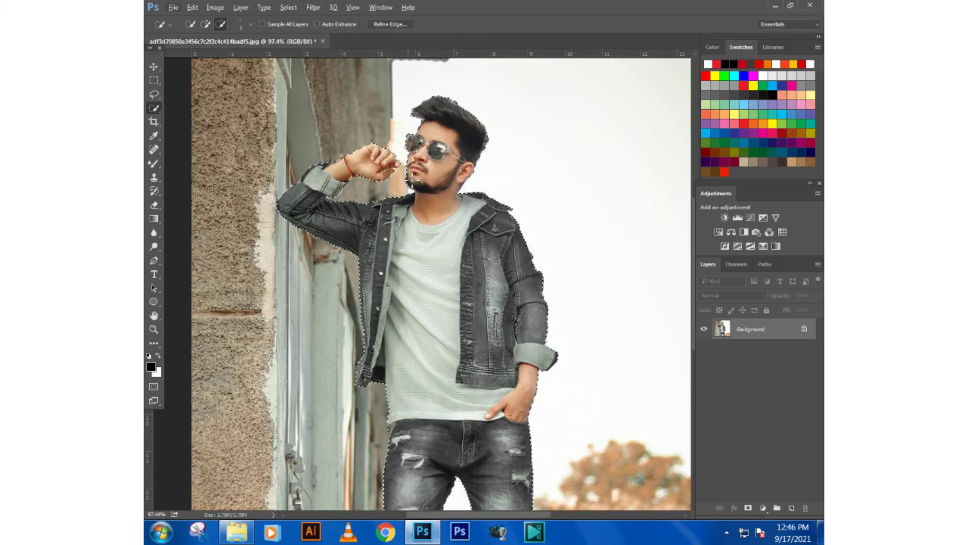
# Step: Refine the selection edge with Smooth 20, Feather 0.4 px and Shift Edge -38%
pyautogui.click(397, 29)
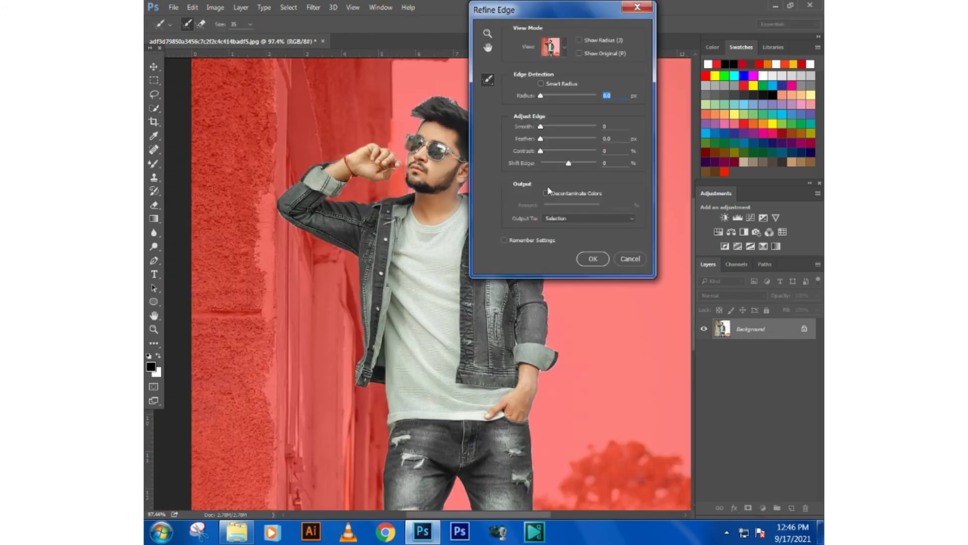
pyautogui.moveTo(540, 127)
pyautogui.mouseDown()
pyautogui.moveTo(554, 129)
pyautogui.moveTo(546, 129)
pyautogui.mouseUp()
pyautogui.moveTo(567, 162); pyautogui.dragTo(548, 165)
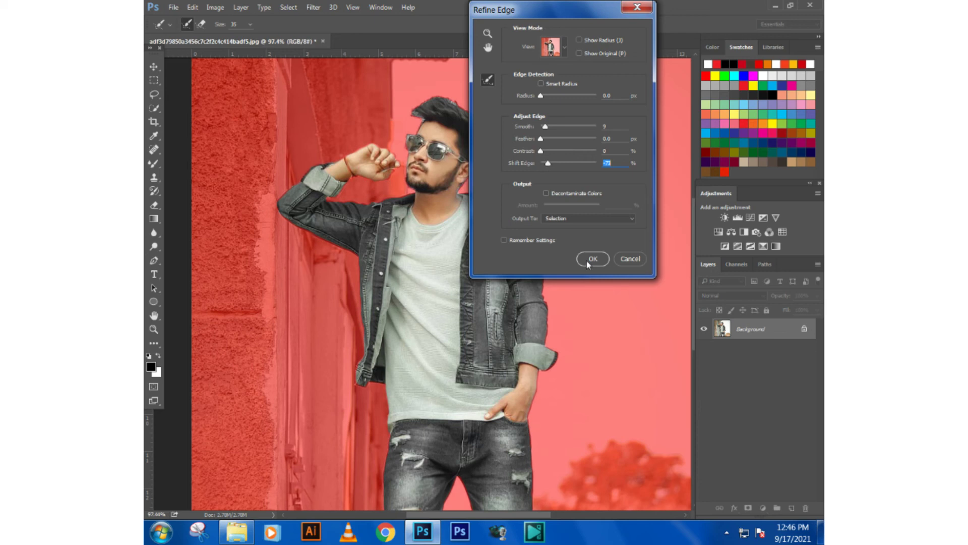
pyautogui.click(558, 163)
pyautogui.moveTo(545, 129); pyautogui.dragTo(545, 139)
pyautogui.click(547, 141)
pyautogui.click(594, 259)
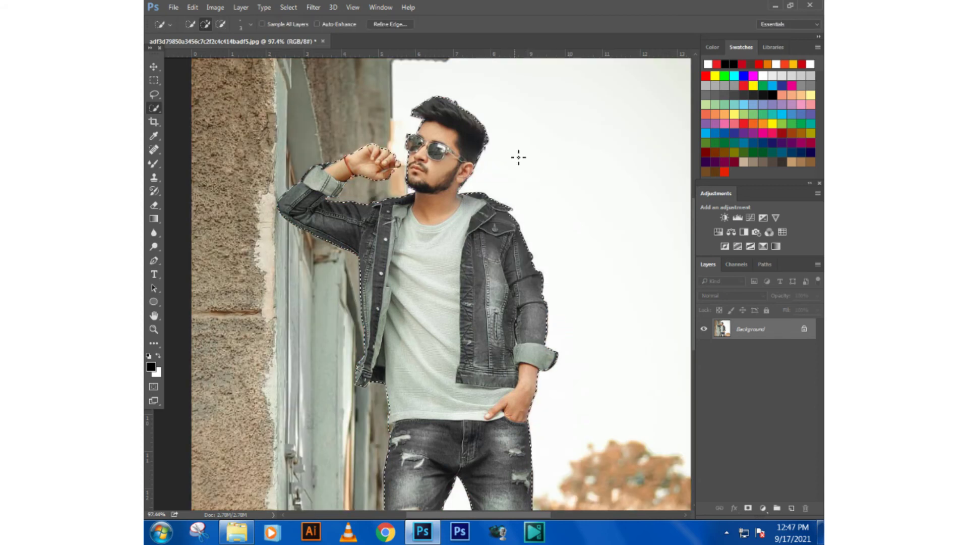
# Step: Invert the selection so the background around the man is selected
pyautogui.scroll(-2, 516, 169)
pyautogui.scroll(-1, 489, 190)
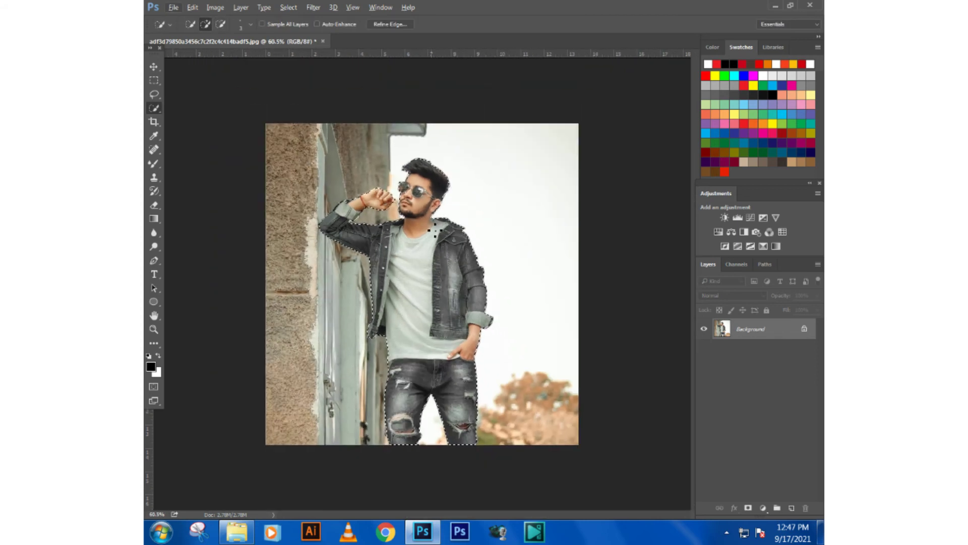
pyautogui.rightClick(432, 226)
pyautogui.click(474, 248)
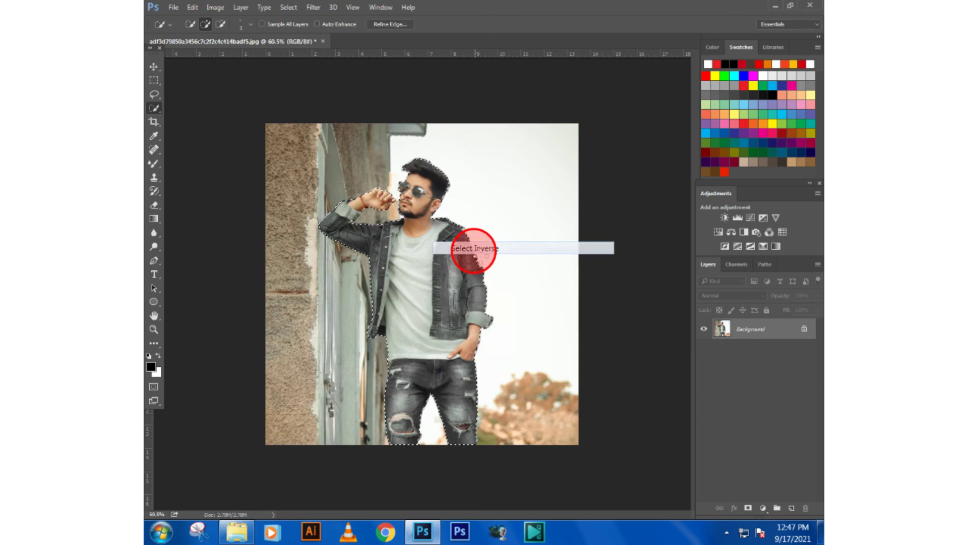
# Step: Add a Color Lookup adjustment set to the Abstract Green-Red profile
pyautogui.click(764, 508)
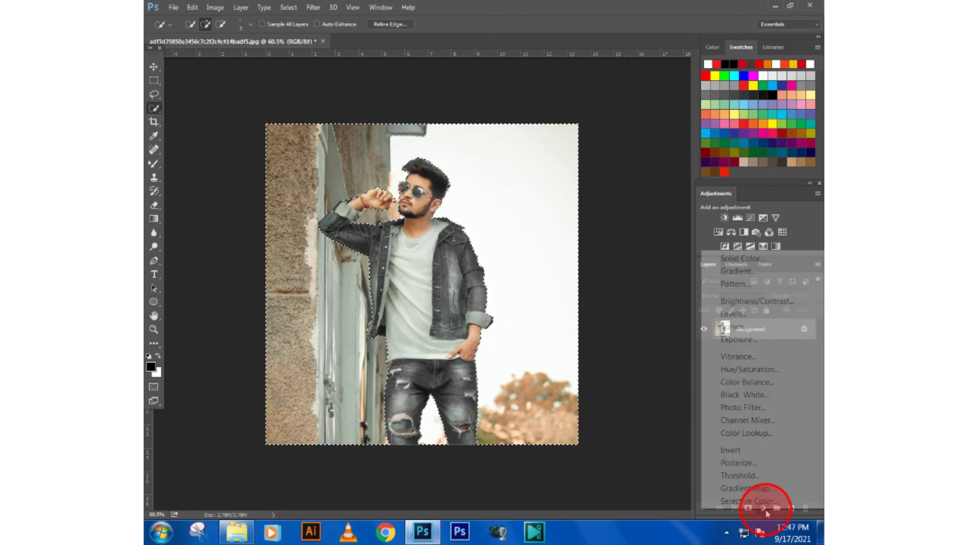
pyautogui.click(745, 432)
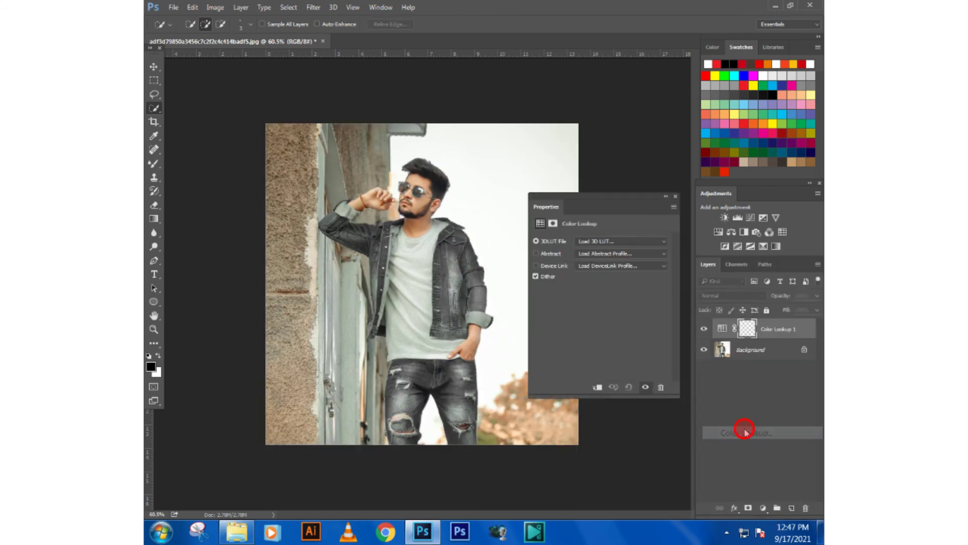
pyautogui.click(646, 257)
pyautogui.click(656, 344)
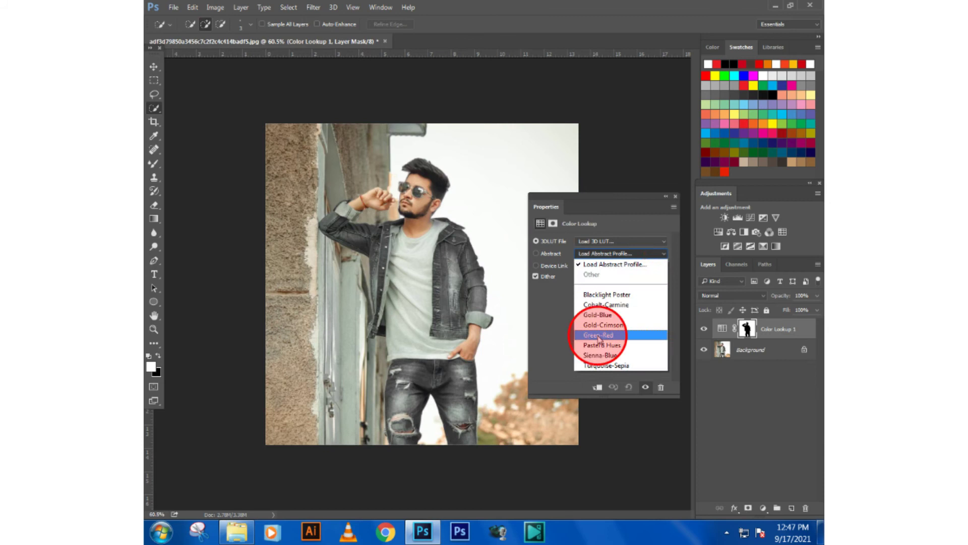
pyautogui.press('Down')
pyautogui.press('Down')
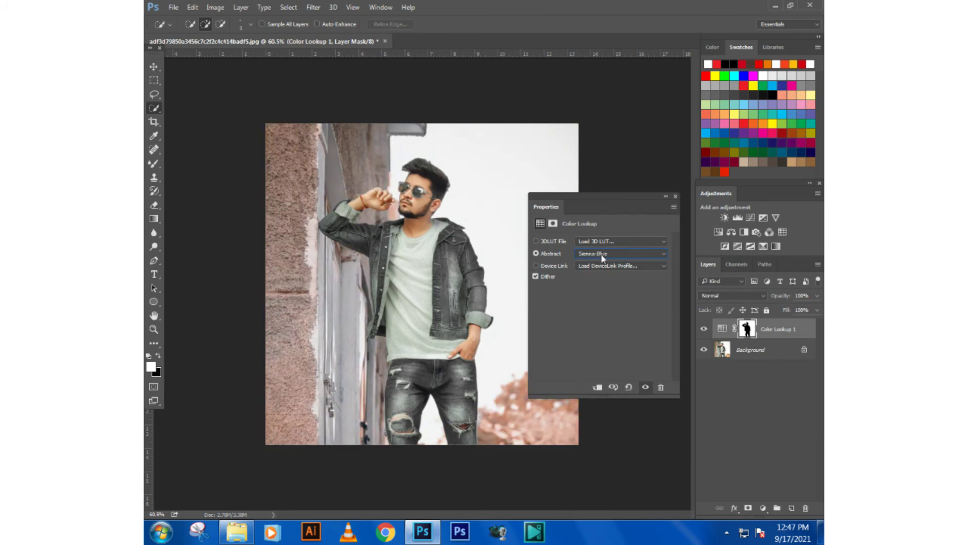
pyautogui.press('Up')
pyautogui.press('Up')
pyautogui.click(675, 196)
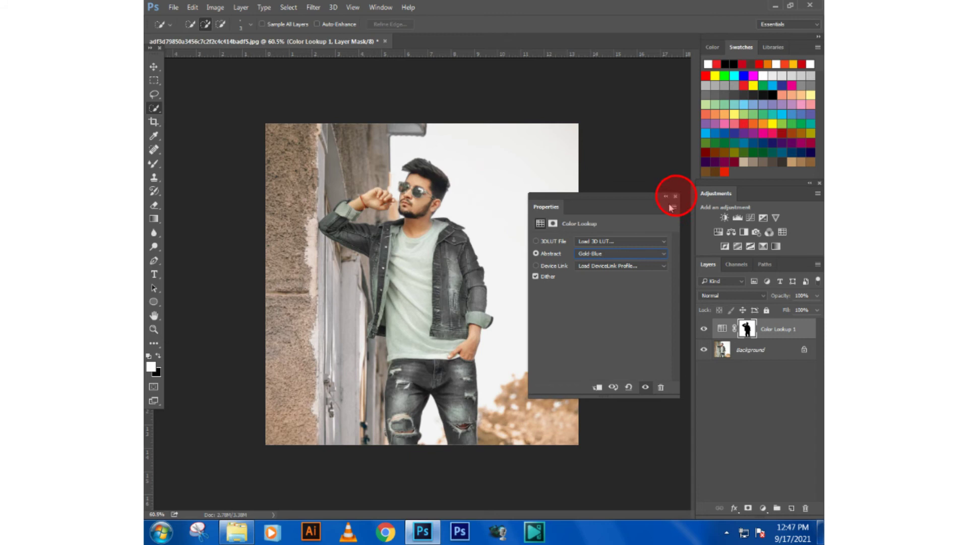
# Step: Compare the lookup on and off, then Merge Visible into the Background layer
pyautogui.click(705, 329)
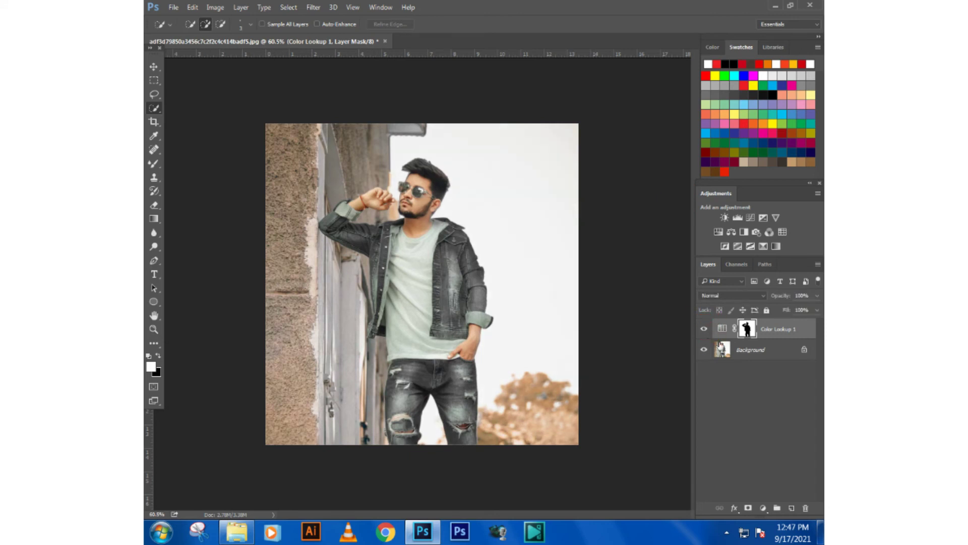
pyautogui.rightClick(764, 337)
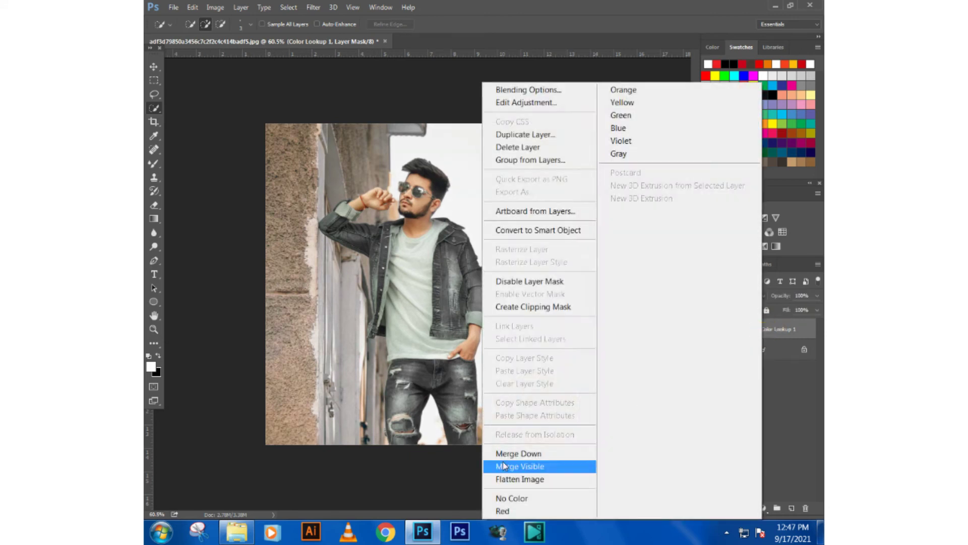
pyautogui.click(510, 461)
pyautogui.click(764, 508)
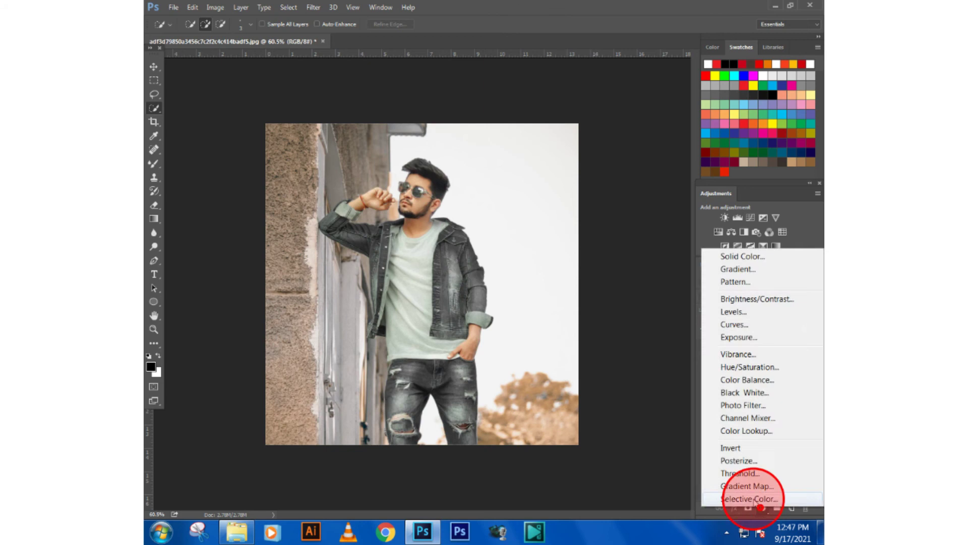
# Step: Add Selective Color adjusting Black in the Reds, Blacks and Neutrals ranges
pyautogui.click(745, 506)
pyautogui.moveTo(600, 332)
pyautogui.mouseDown()
pyautogui.moveTo(580, 333)
pyautogui.moveTo(588, 342)
pyautogui.mouseUp()
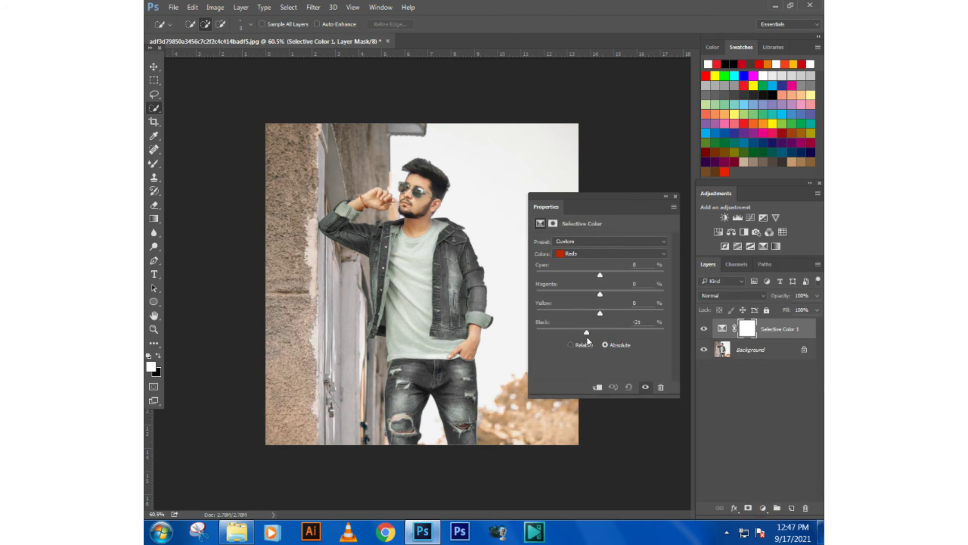
pyautogui.click(606, 254)
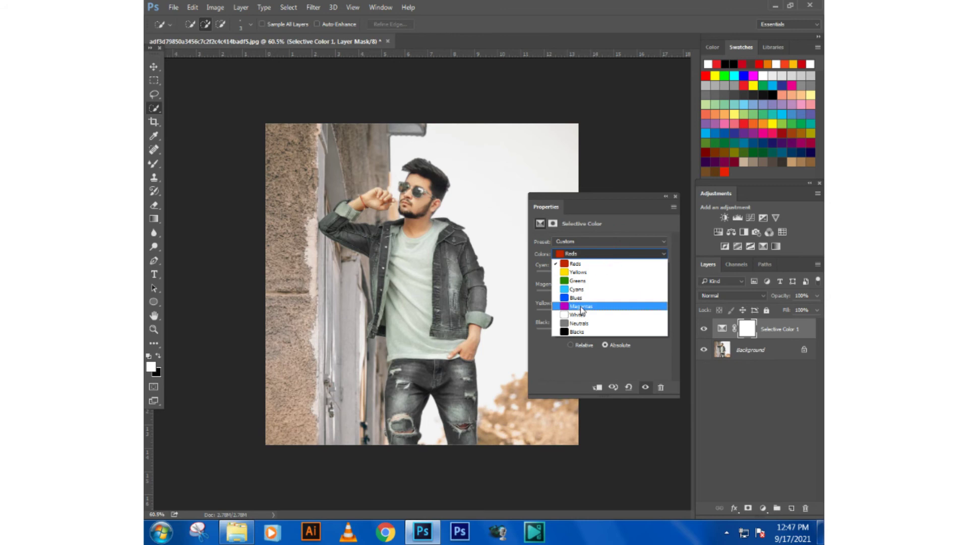
pyautogui.click(577, 333)
pyautogui.moveTo(598, 332); pyautogui.dragTo(642, 333)
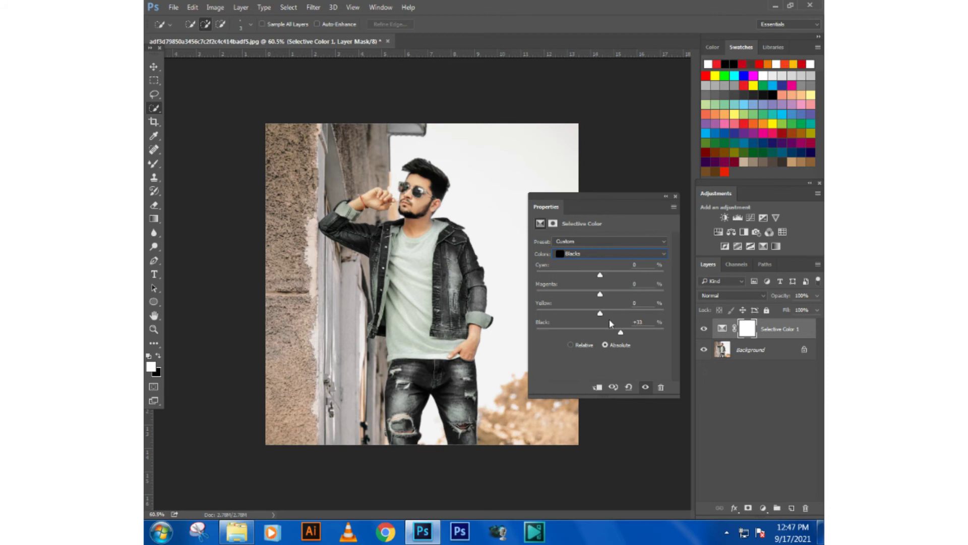
pyautogui.click(597, 254)
pyautogui.click(598, 325)
pyautogui.moveTo(600, 332)
pyautogui.mouseDown()
pyautogui.moveTo(612, 335)
pyautogui.moveTo(598, 334)
pyautogui.mouseUp()
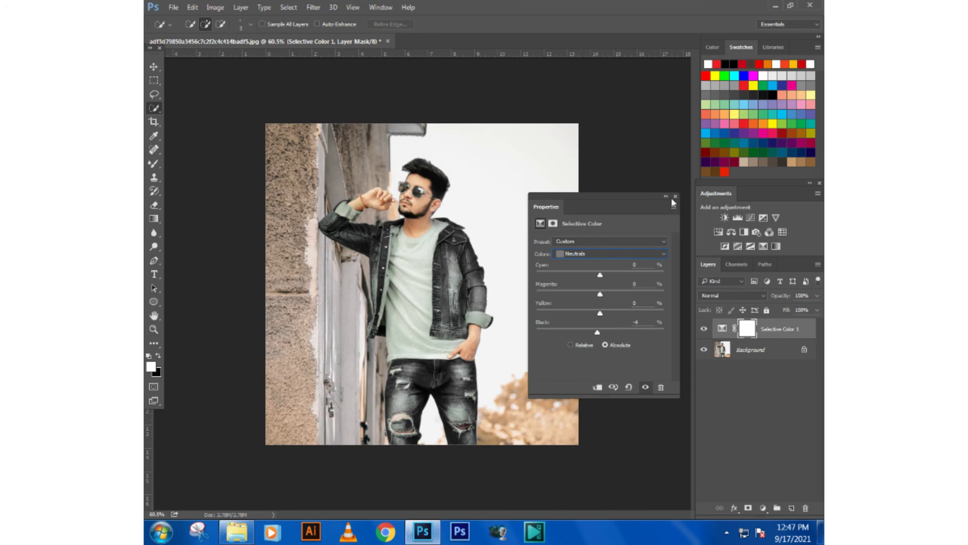
pyautogui.click(673, 197)
# Step: Merge the Selective Color layer down and unlock the Background as Layer 0
pyautogui.rightClick(759, 333)
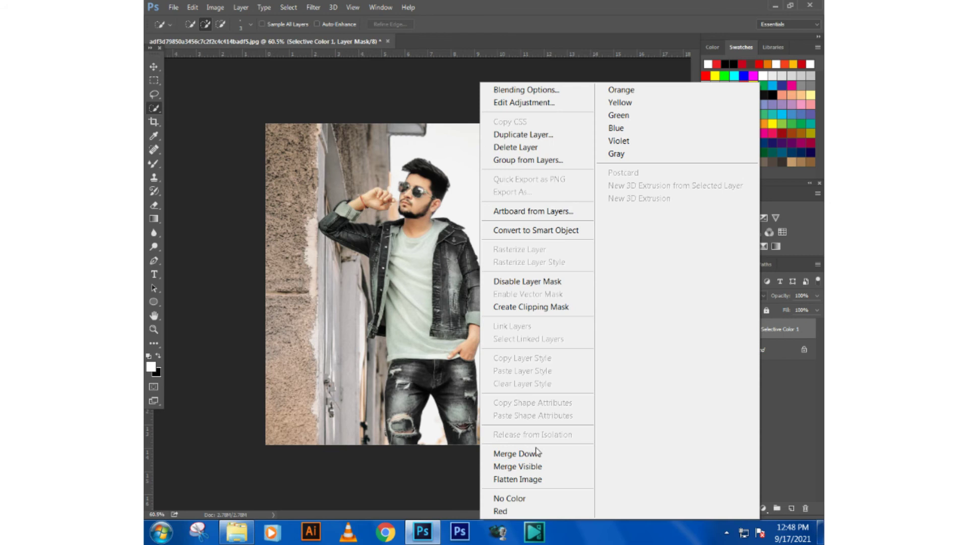
pyautogui.click(533, 454)
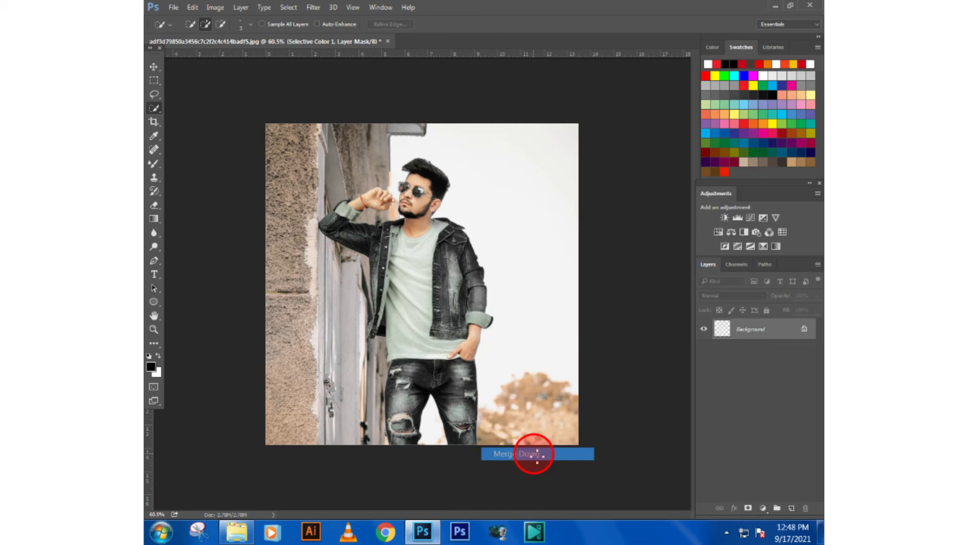
pyautogui.click(809, 331)
pyautogui.doubleClick(776, 380)
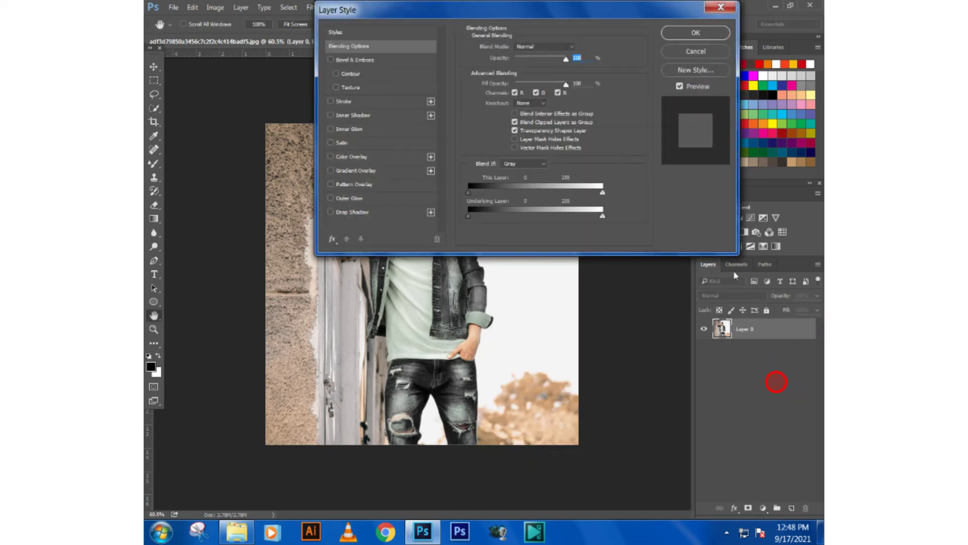
pyautogui.click(706, 52)
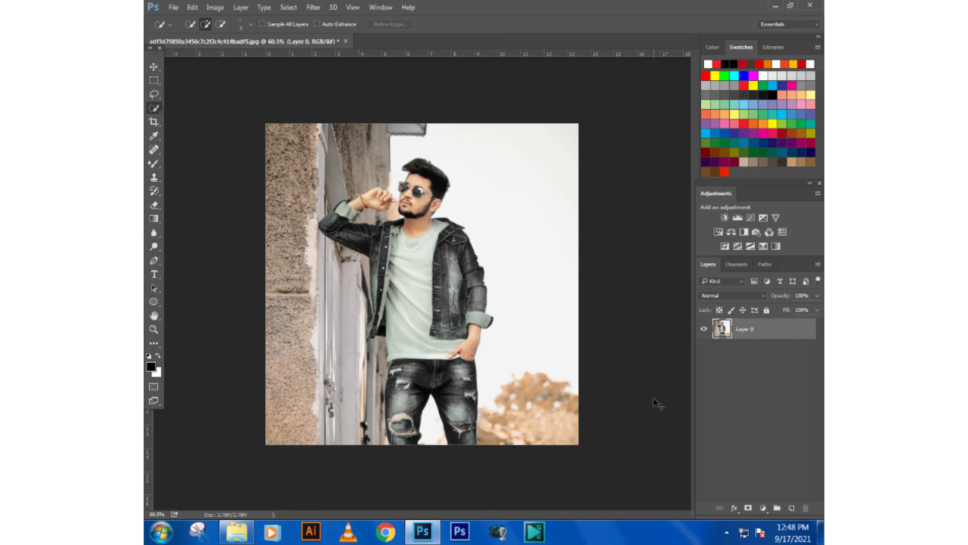
pyautogui.hotkey('ctrl', 'shift', 'a')
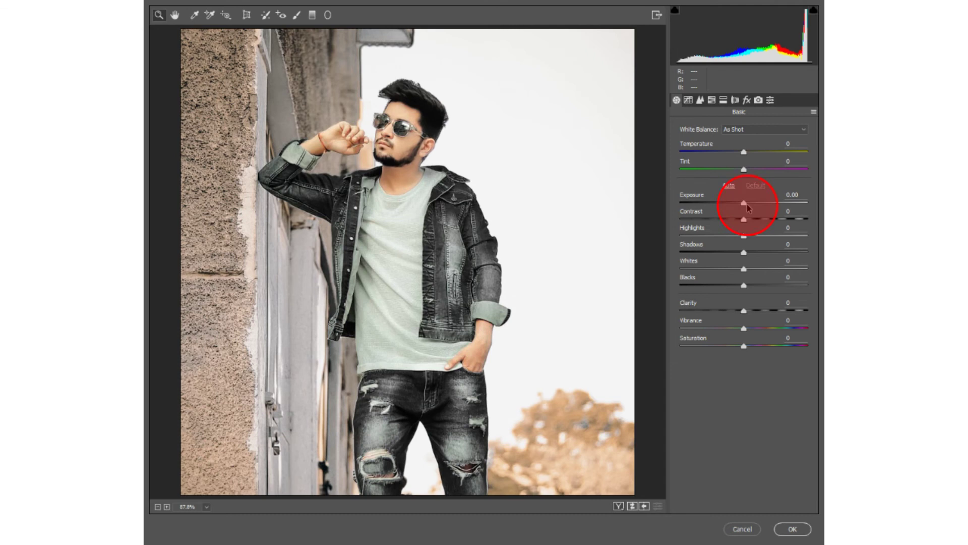
# Step: Apply Camera Raw with Exposure -0.10, Clarity +27 and Blacks +63
pyautogui.moveTo(748, 208); pyautogui.dragTo(744, 208)
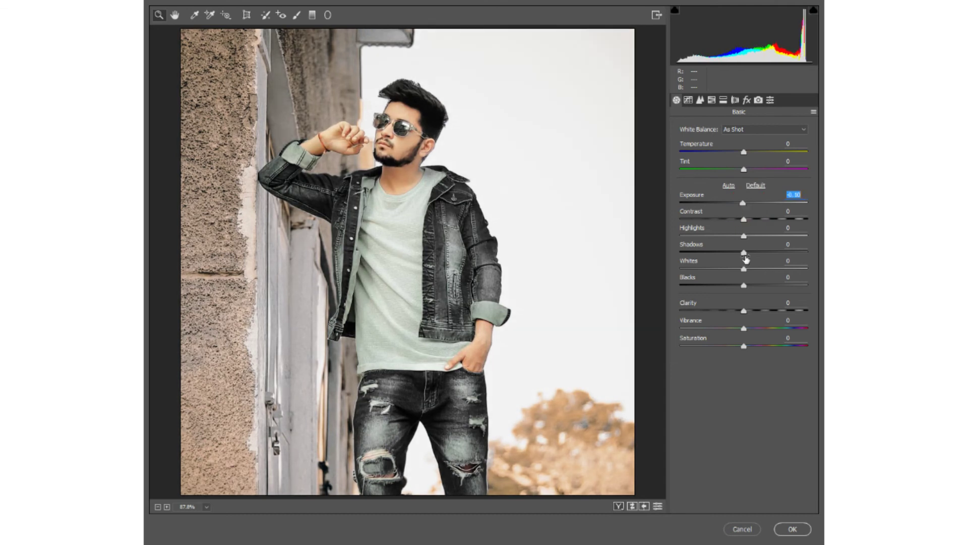
pyautogui.moveTo(745, 311)
pyautogui.mouseDown()
pyautogui.moveTo(787, 308)
pyautogui.moveTo(762, 310)
pyautogui.moveTo(777, 284)
pyautogui.mouseUp()
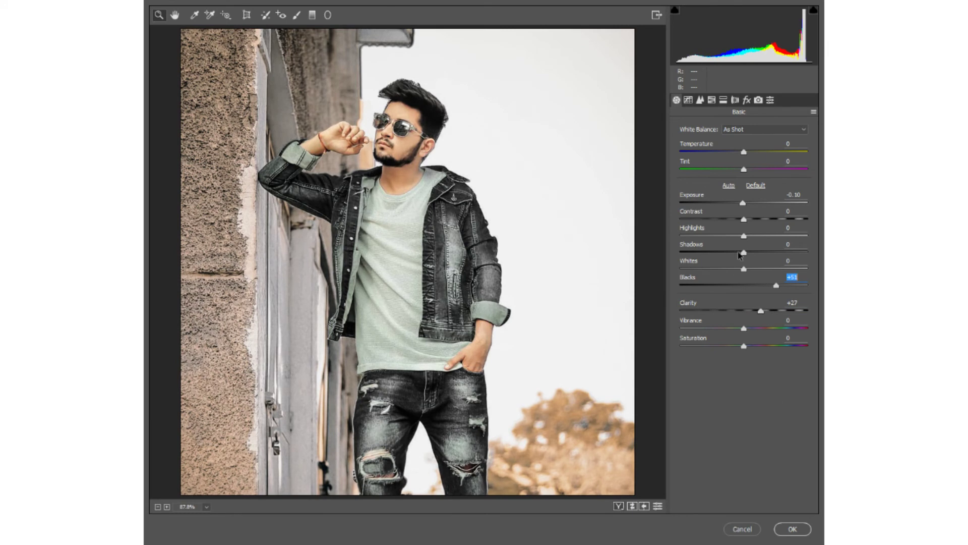
pyautogui.moveTo(745, 274)
pyautogui.mouseDown()
pyautogui.moveTo(756, 252)
pyautogui.moveTo(735, 252)
pyautogui.moveTo(750, 269)
pyautogui.mouseUp()
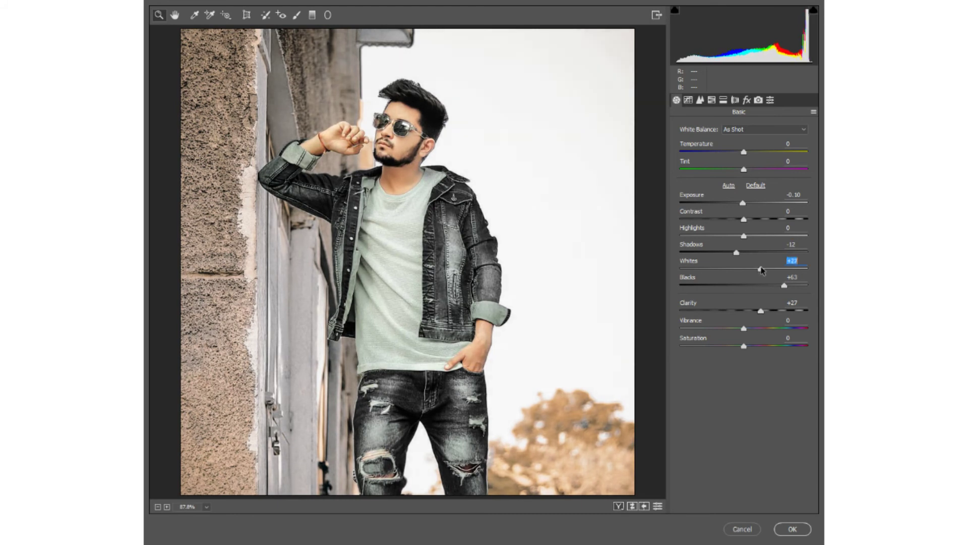
pyautogui.click(786, 533)
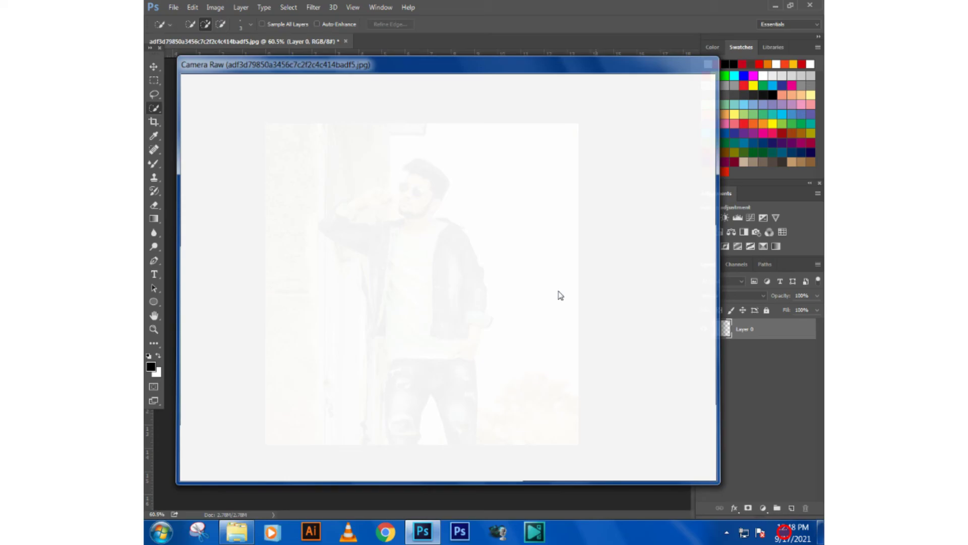
# Step: With the Brush tool, sample the cheek's skin tone and paint over the cheek and chin
pyautogui.scroll(3, 433, 216)
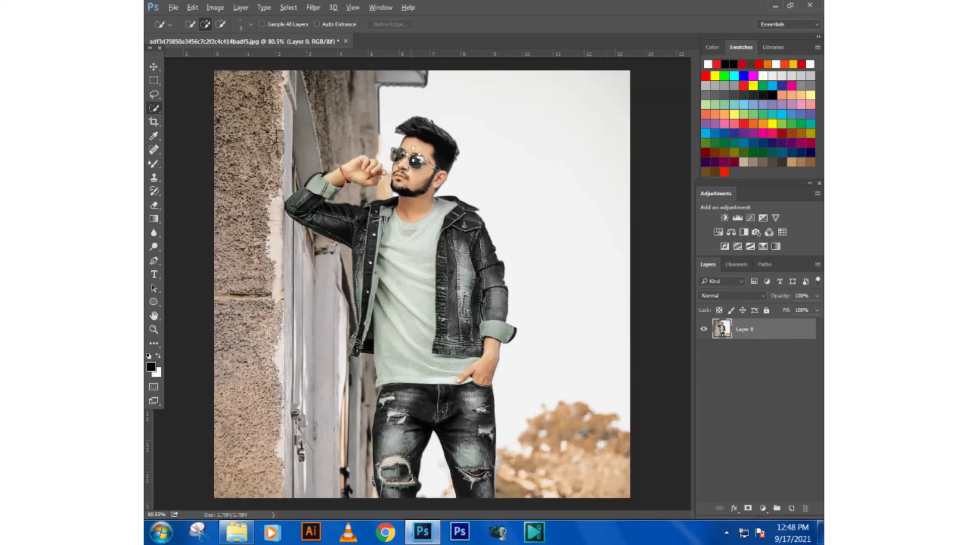
pyautogui.rightClick(158, 167)
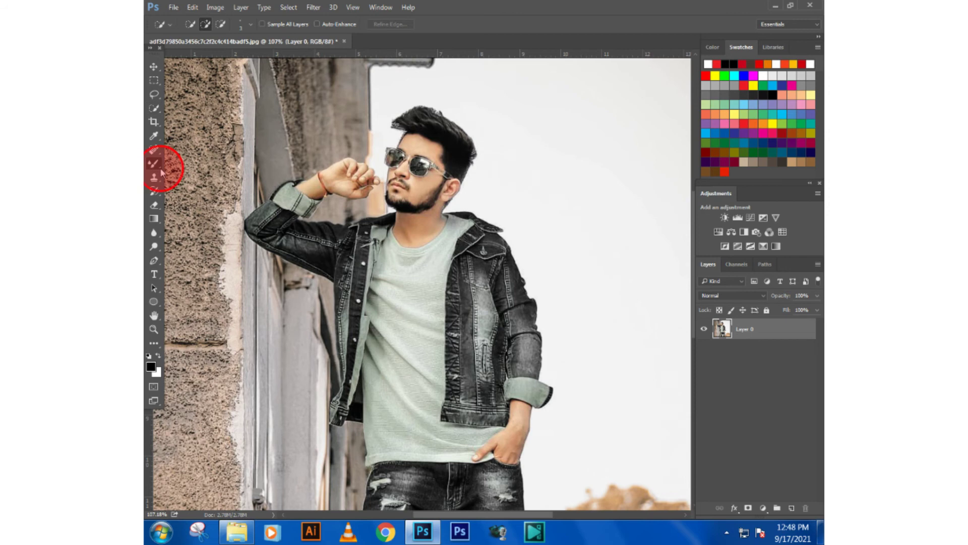
pyautogui.click(190, 163)
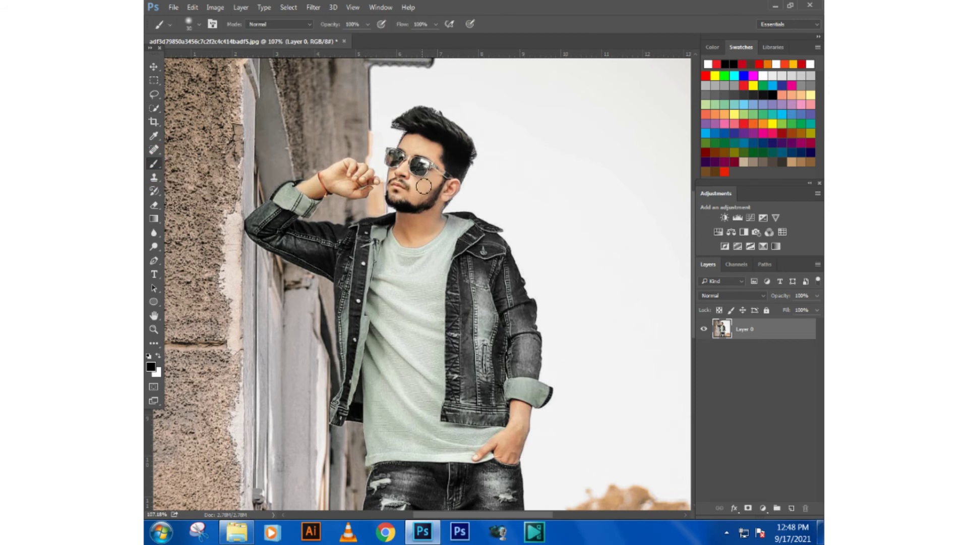
pyautogui.scroll(3, 424, 190)
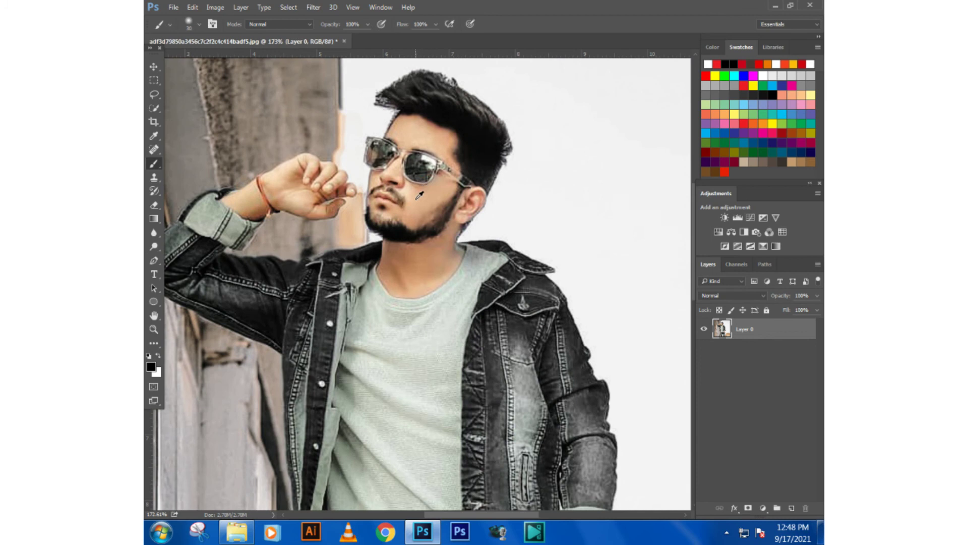
pyautogui.keyDown('alt'); pyautogui.click(417, 198); pyautogui.keyUp('alt')
pyautogui.moveTo(417, 197)
pyautogui.mouseDown()
pyautogui.moveTo(442, 189)
pyautogui.moveTo(395, 217)
pyautogui.moveTo(419, 193)
pyautogui.moveTo(423, 204)
pyautogui.mouseUp()
pyautogui.press('[')
pyautogui.click(395, 216)
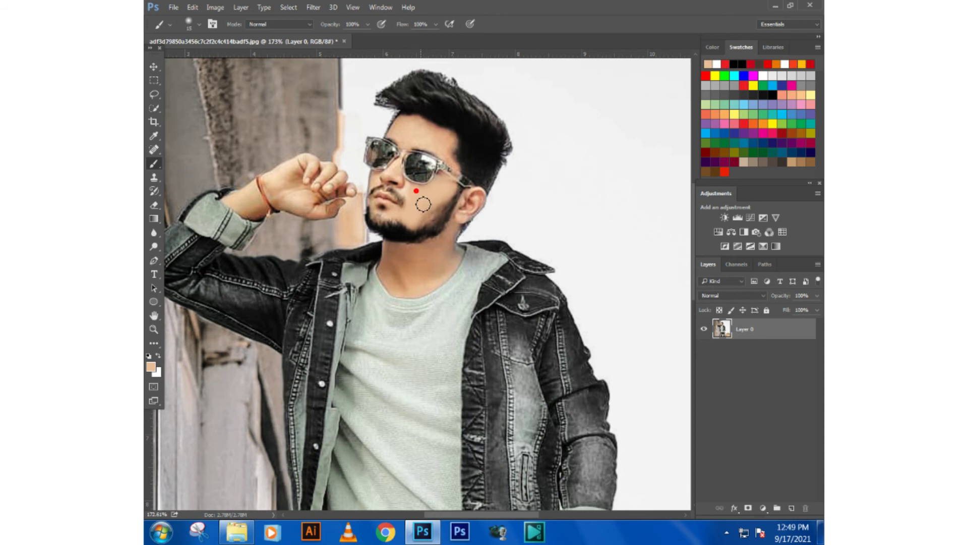
# Step: Paint sampled skin tone across the forehead and the temple beside the glasses
pyautogui.click(444, 147)
pyautogui.click(442, 145)
pyautogui.click(442, 135)
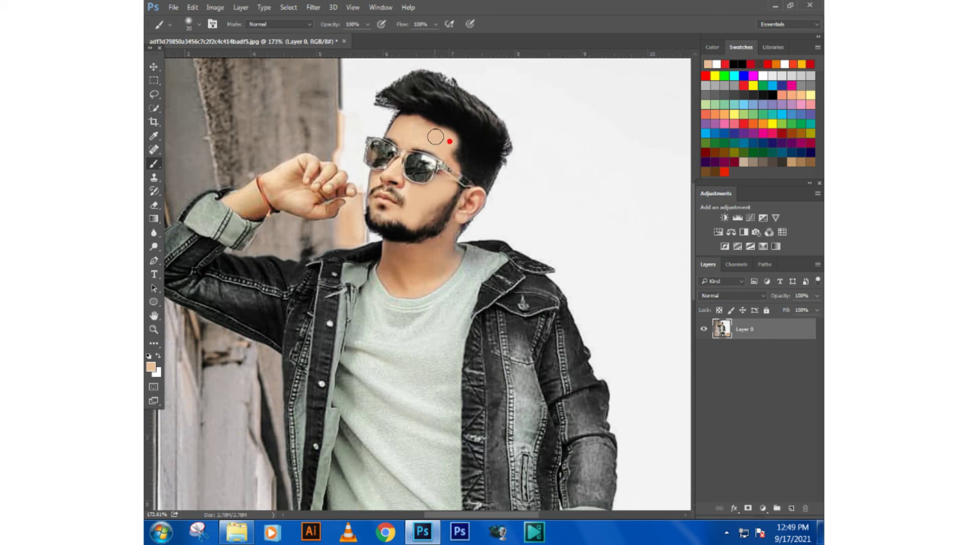
pyautogui.click(432, 134)
pyautogui.click(409, 124)
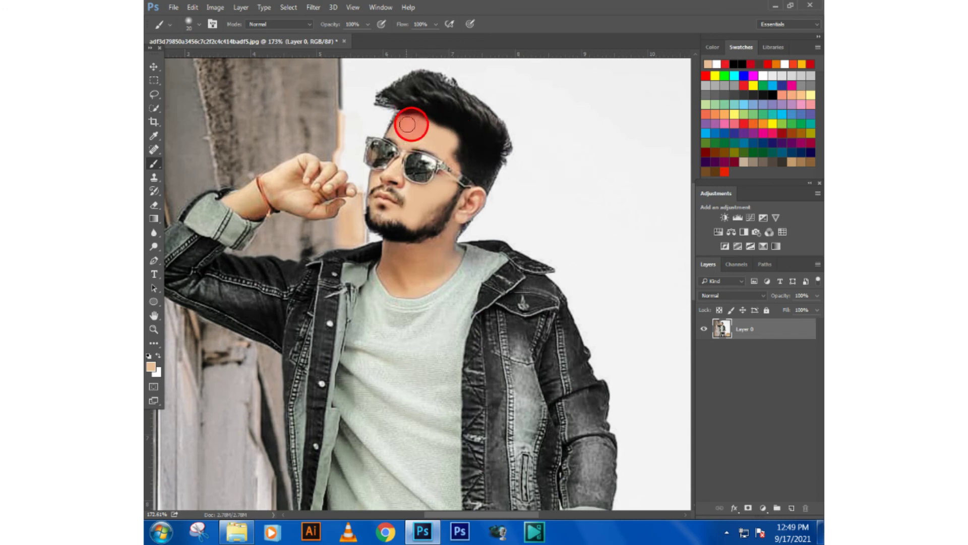
pyautogui.click(431, 132)
pyautogui.click(398, 129)
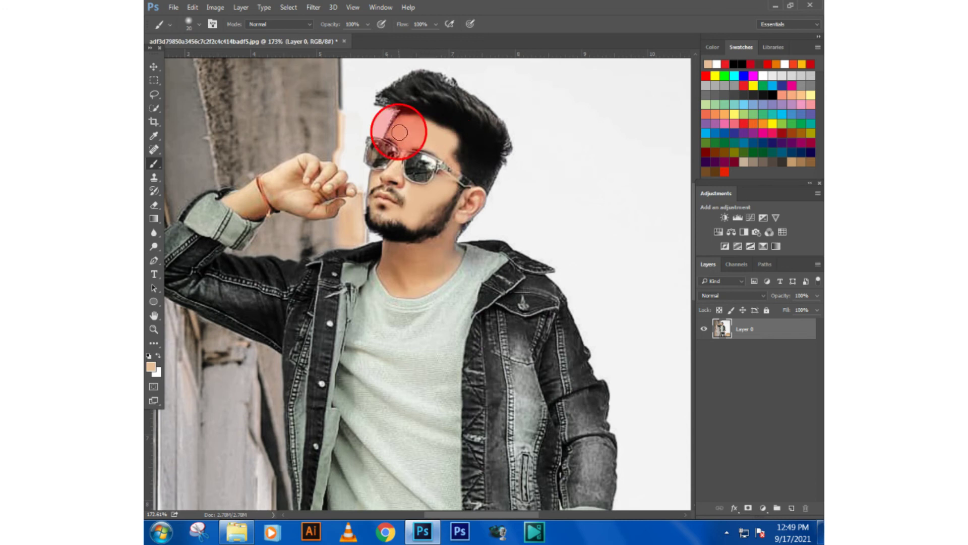
pyautogui.click(410, 144)
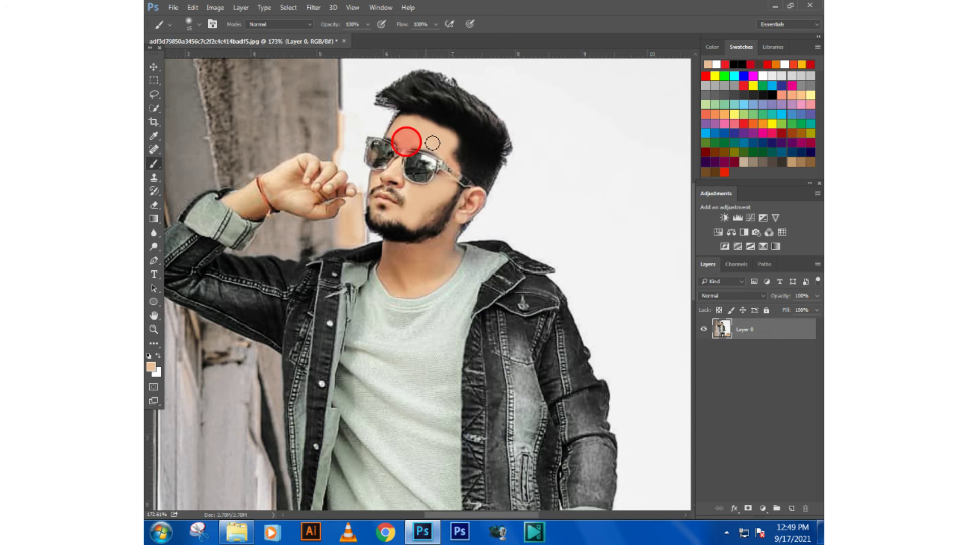
pyautogui.click(441, 151)
pyautogui.click(447, 156)
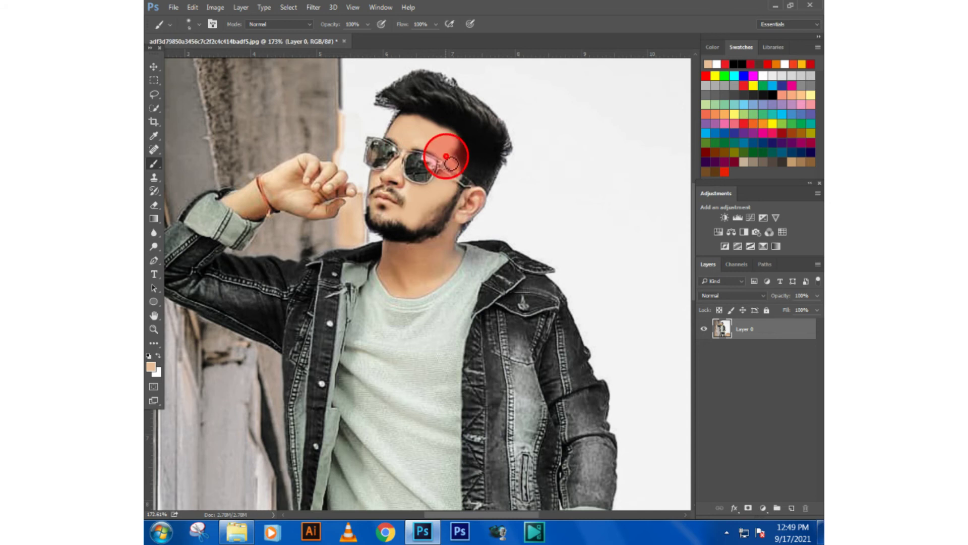
pyautogui.click(455, 163)
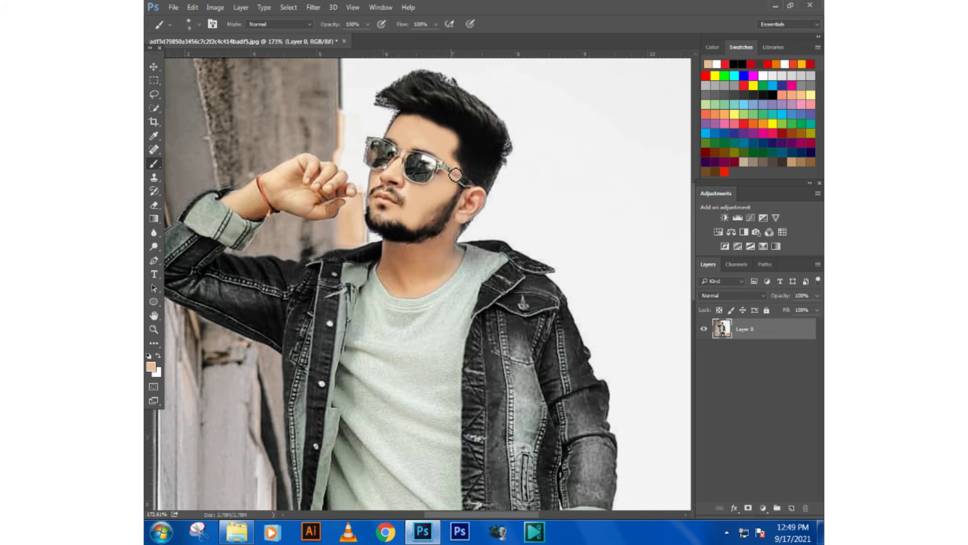
# Step: Touch up the cheek, the skin beside the nose and mouth, and near the glasses
pyautogui.click(442, 194)
pyautogui.click(377, 185)
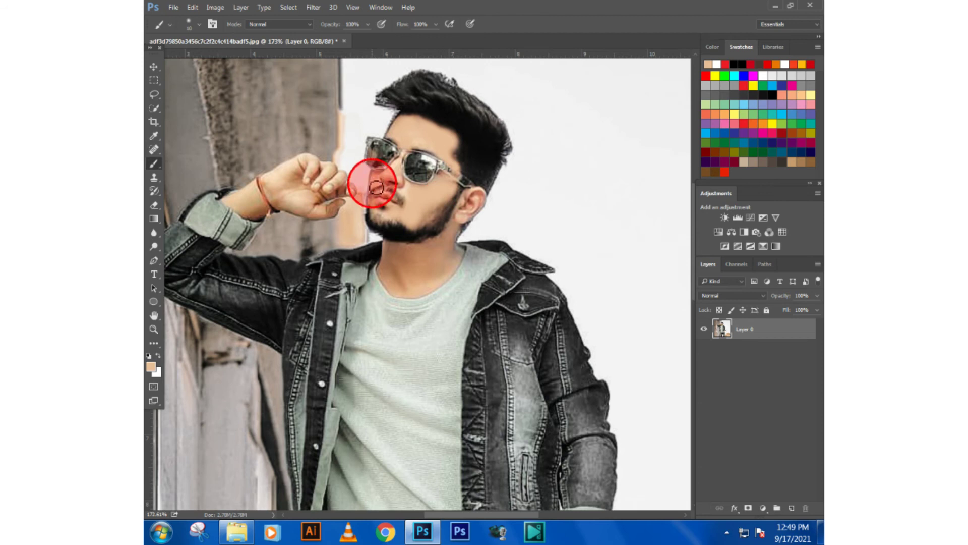
pyautogui.click(389, 174)
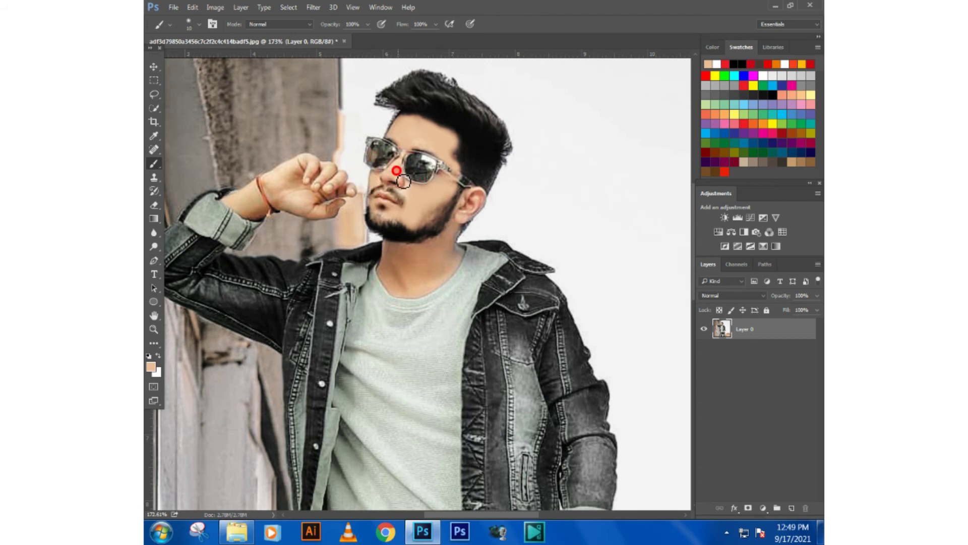
pyautogui.click(404, 184)
pyautogui.click(395, 174)
# Step: With a slightly larger brush, smooth the wrist skin near the cuff
pyautogui.press(']')
pyautogui.click(249, 200)
pyautogui.click(259, 211)
pyautogui.click(244, 197)
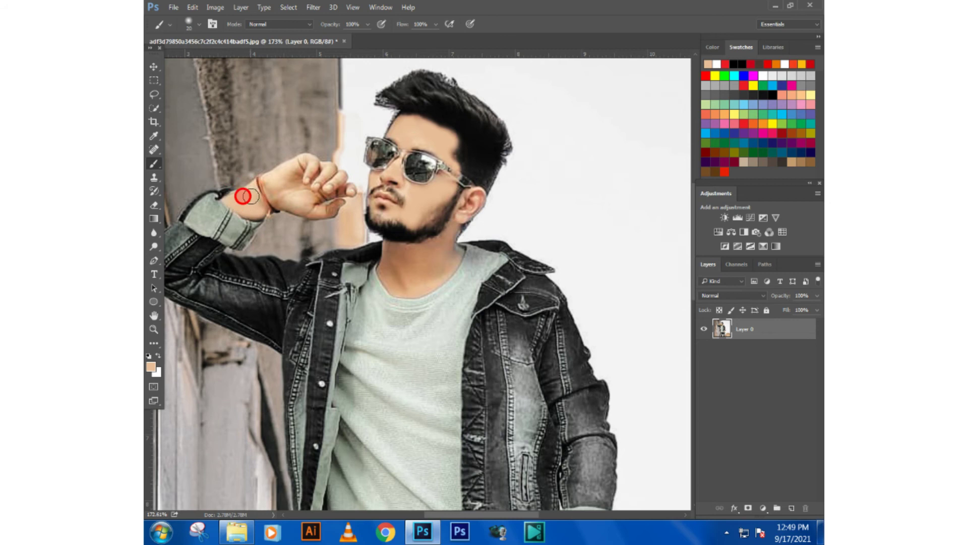
pyautogui.click(254, 215)
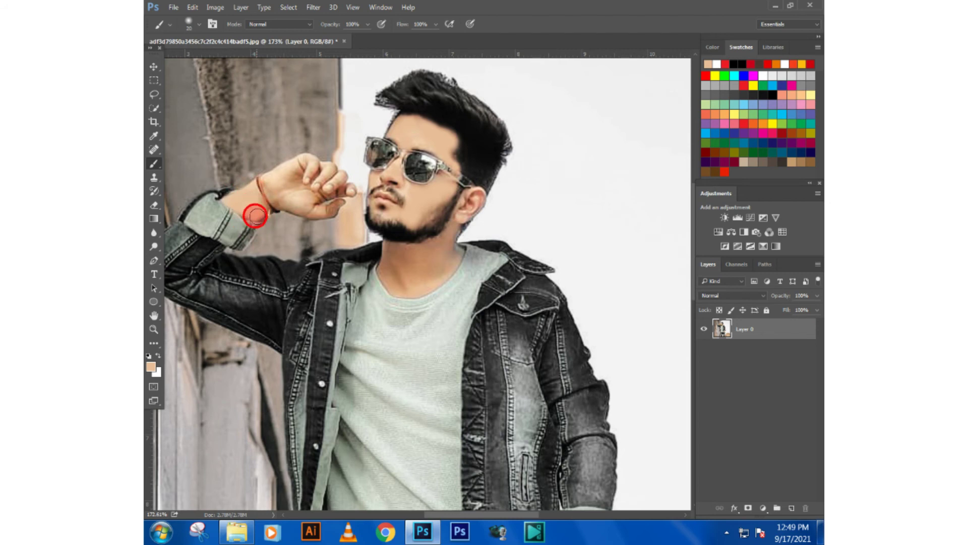
pyautogui.click(260, 216)
pyautogui.scroll(-2, 257, 181)
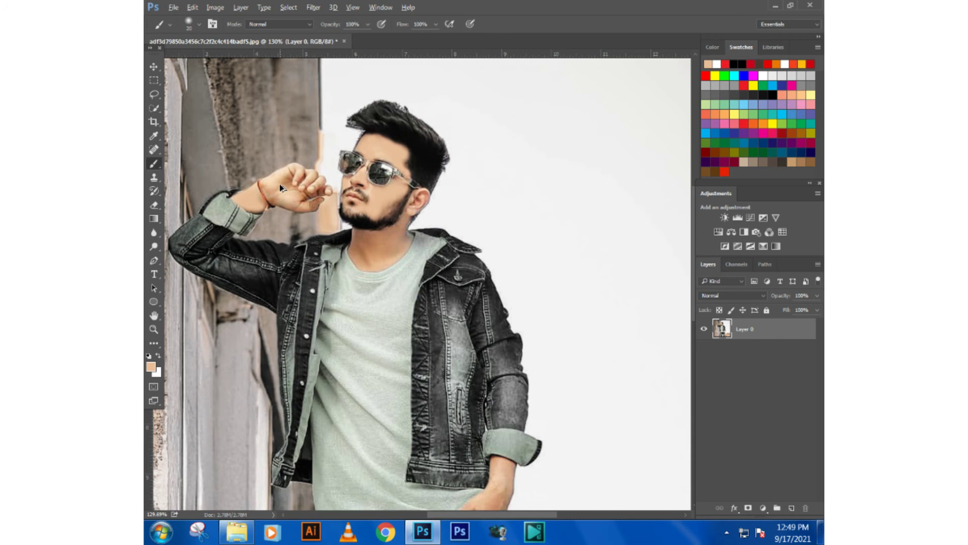
pyautogui.scroll(-1, 258, 200)
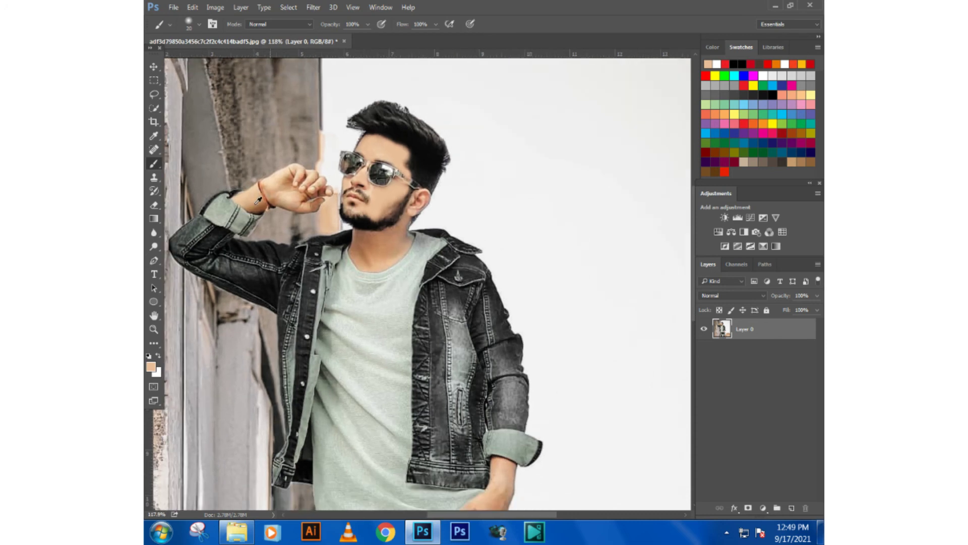
pyautogui.scroll(2, 259, 200)
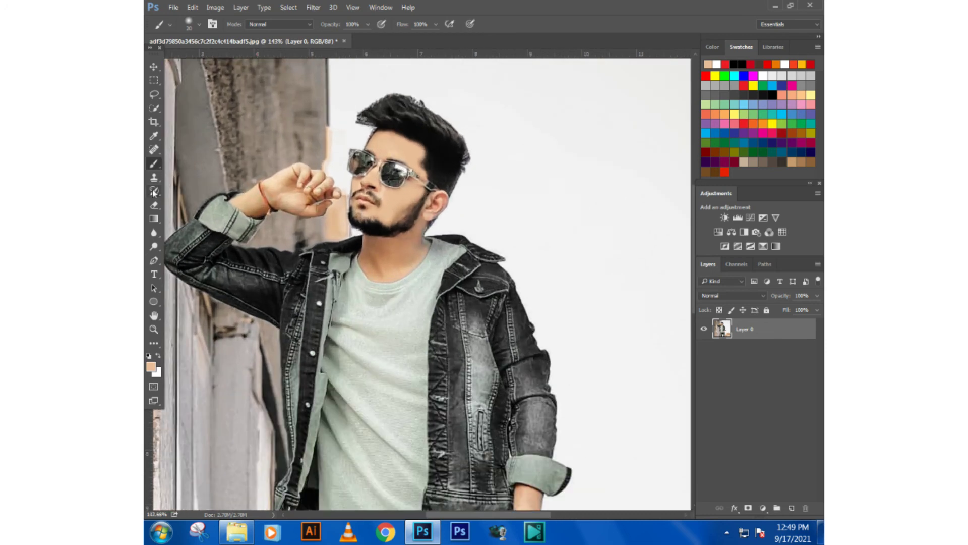
pyautogui.click(154, 206)
pyautogui.keyDown('alt'); pyautogui.click(249, 207); pyautogui.keyUp('alt')
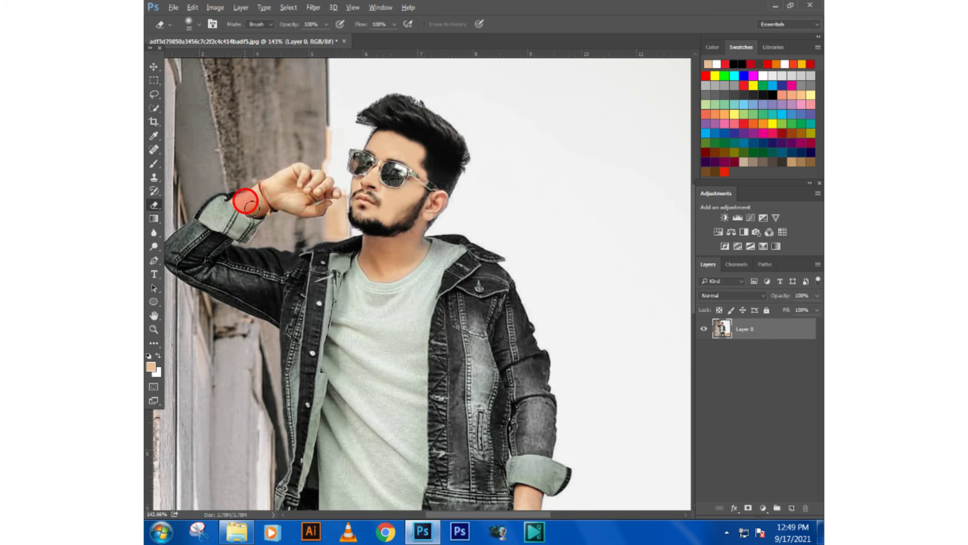
pyautogui.click(459, 208)
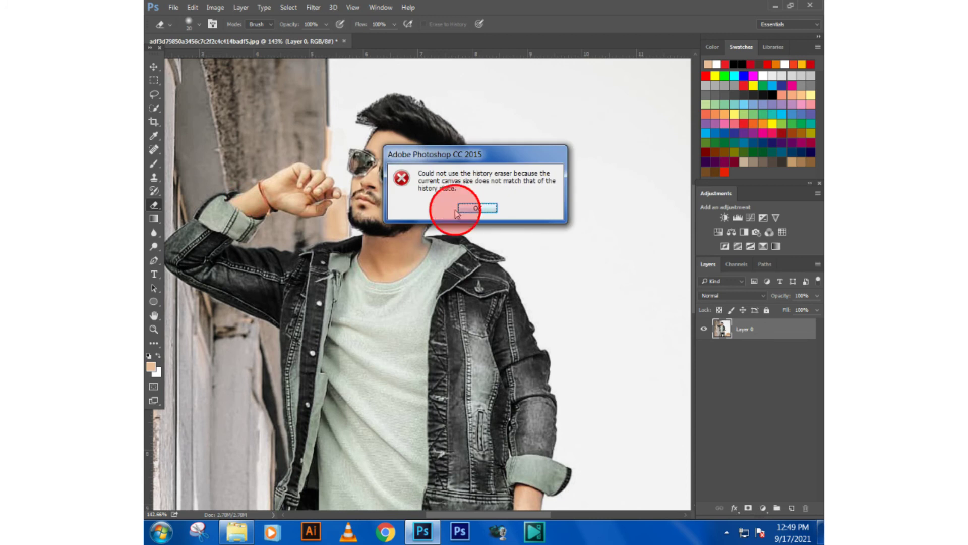
pyautogui.keyDown('alt'); pyautogui.click(295, 195); pyautogui.keyUp('alt')
pyautogui.click(459, 208)
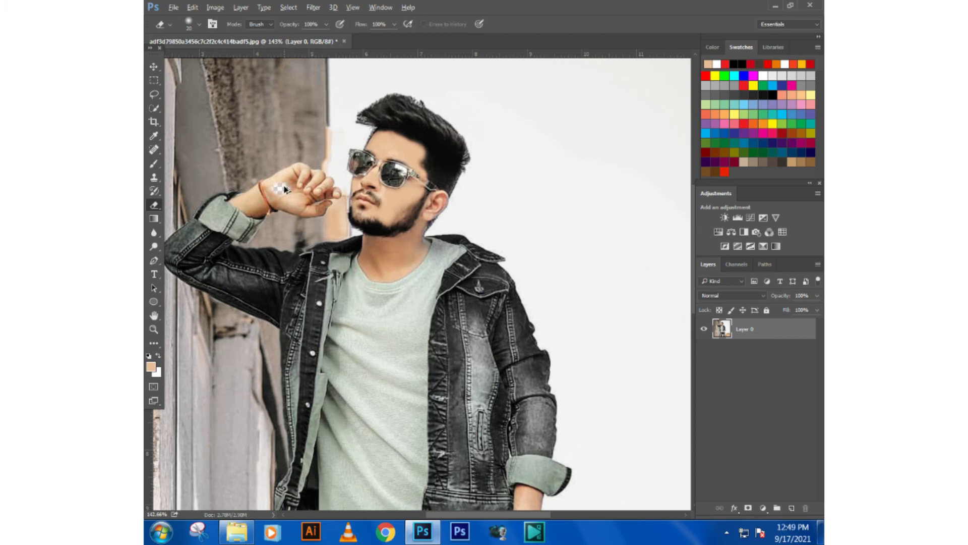
pyautogui.scroll(-2, 285, 192)
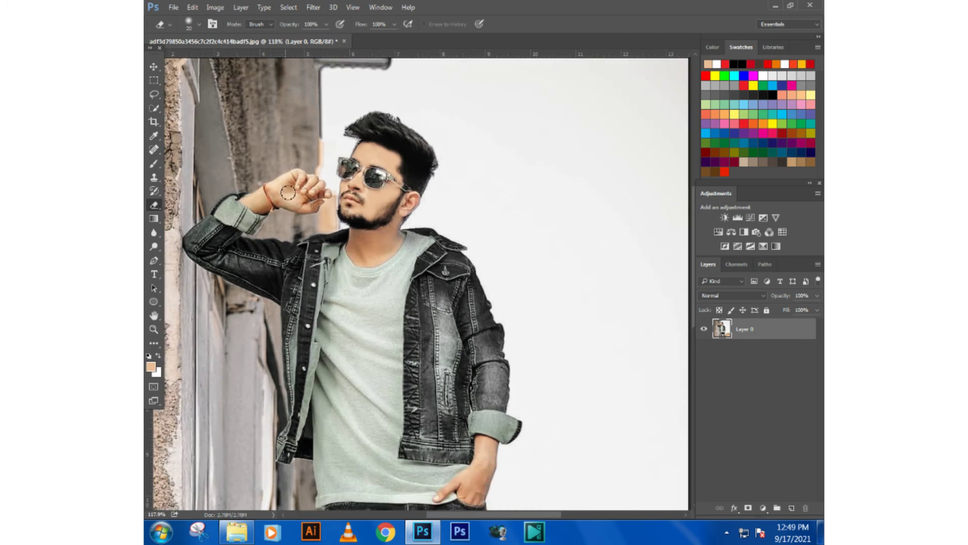
pyautogui.click(154, 66)
pyautogui.scroll(-3, 408, 194)
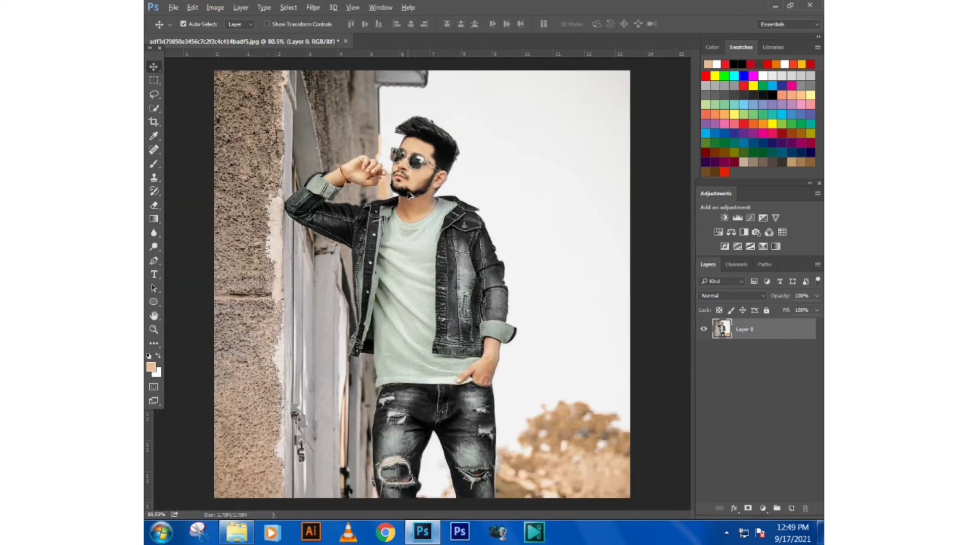
pyautogui.scroll(2, 410, 195)
pyautogui.scroll(3, 409, 195)
pyautogui.scroll(3, 410, 196)
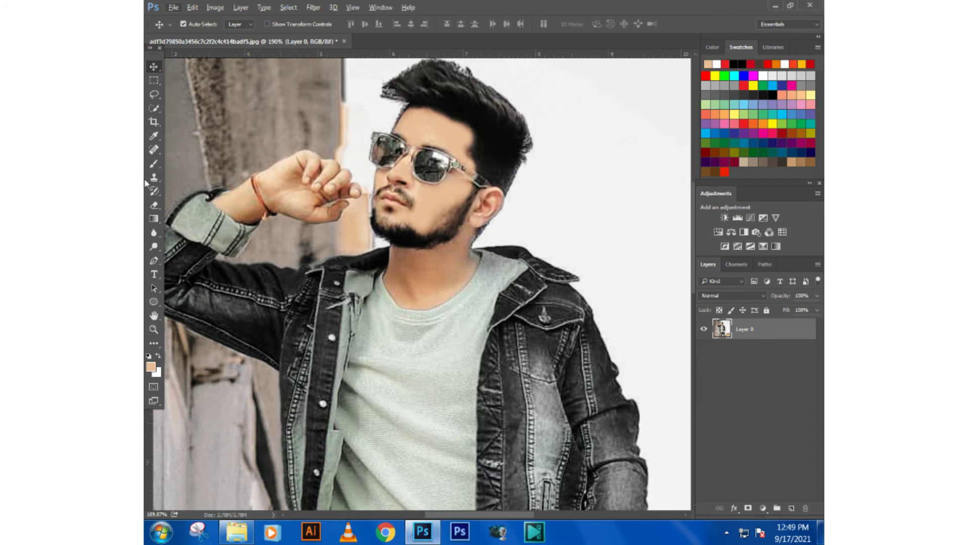
pyautogui.click(154, 164)
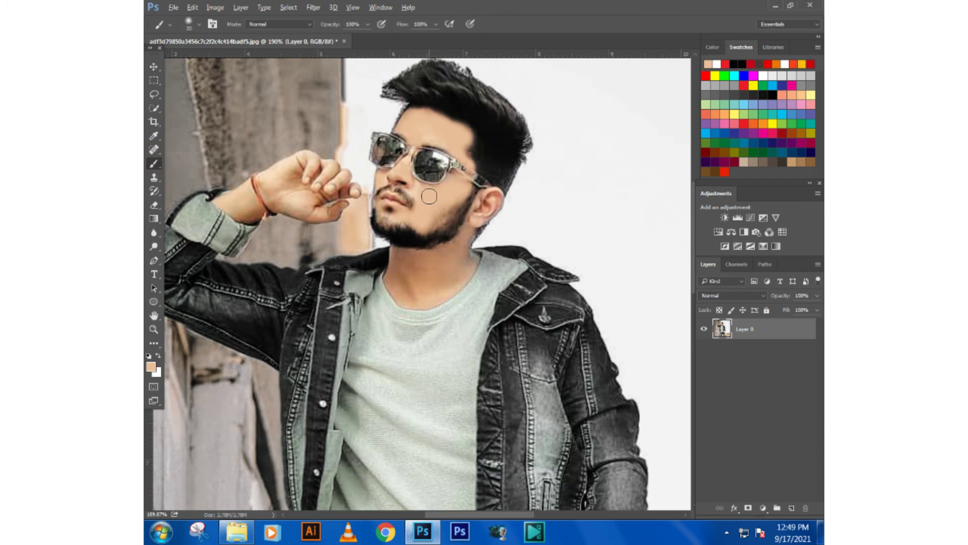
pyautogui.keyDown('alt'); pyautogui.click(425, 196); pyautogui.keyUp('alt')
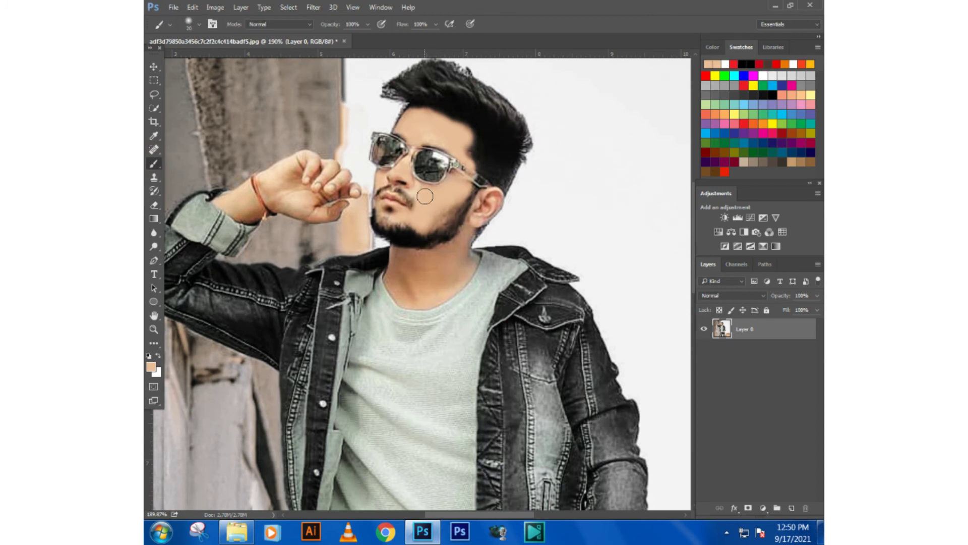
pyautogui.press('[')
pyautogui.click(423, 195)
pyautogui.click(420, 194)
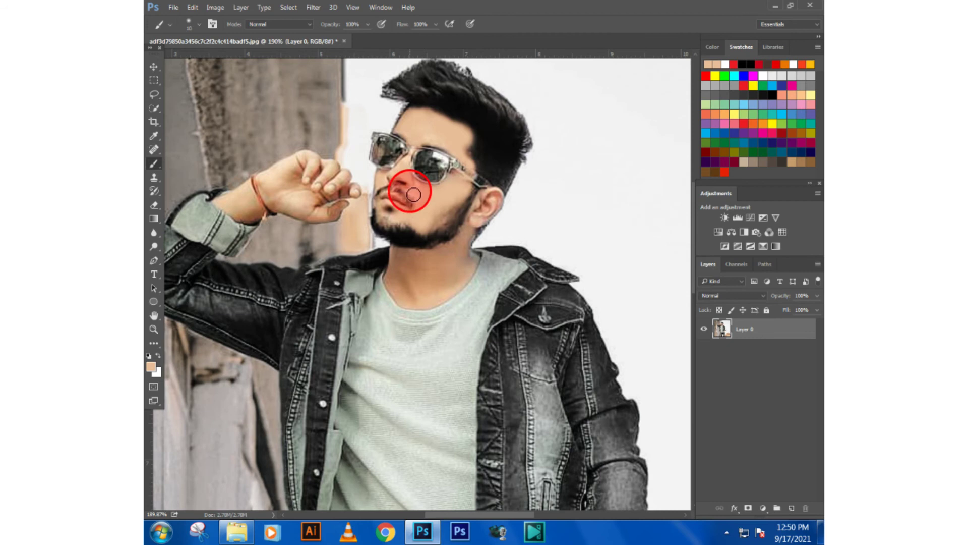
pyautogui.click(419, 193)
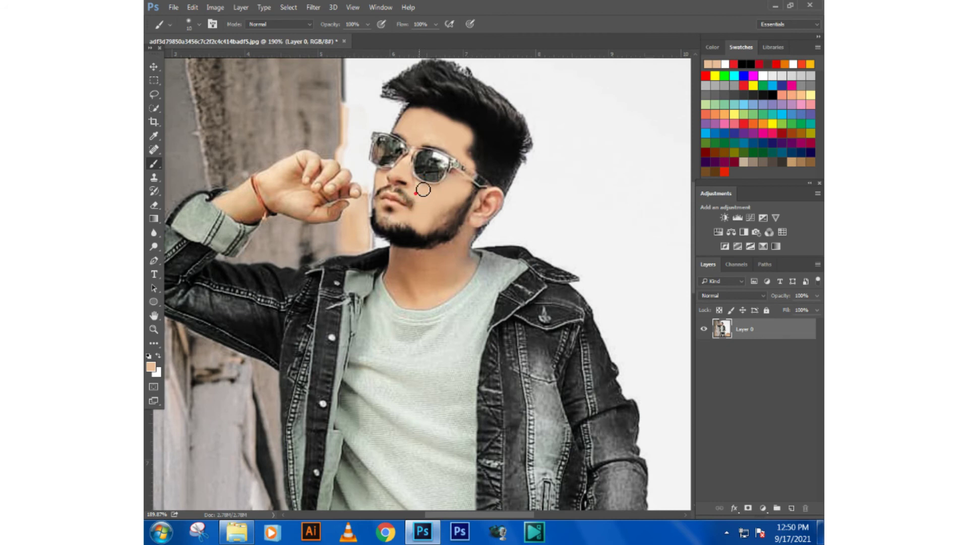
pyautogui.click(419, 191)
pyautogui.click(420, 197)
pyautogui.scroll(-2, 419, 199)
pyautogui.scroll(-2, 418, 191)
pyautogui.scroll(-1, 418, 186)
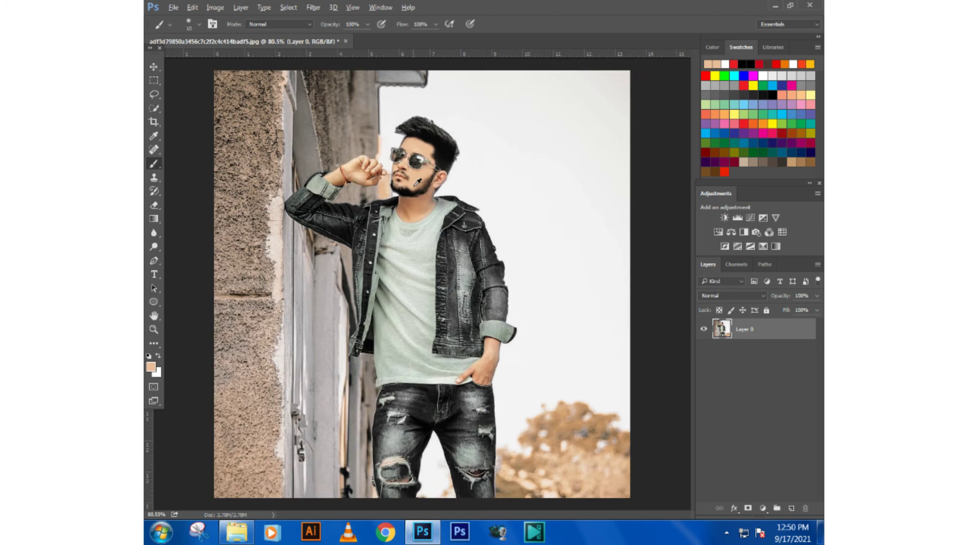
pyautogui.scroll(-1, 417, 183)
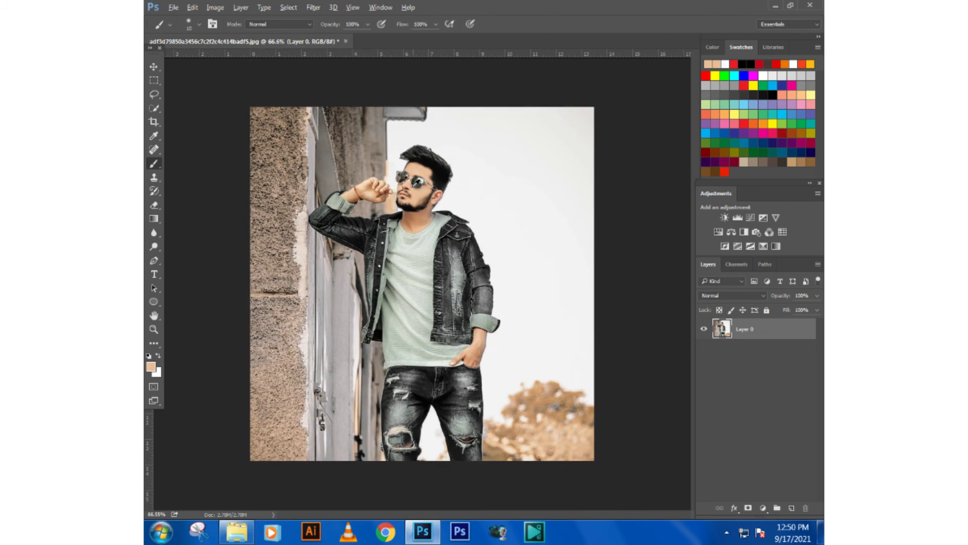
pyautogui.click(153, 67)
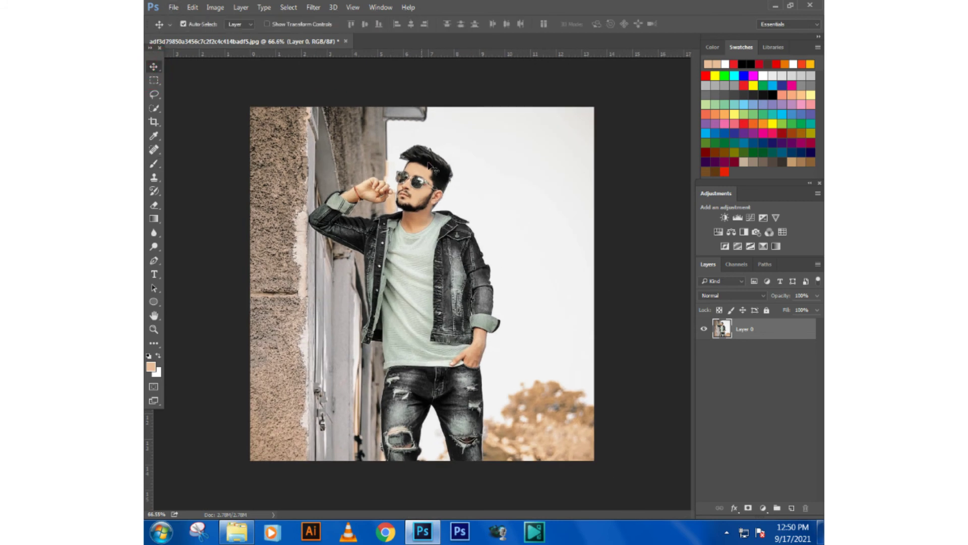
pyautogui.scroll(1, 428, 164)
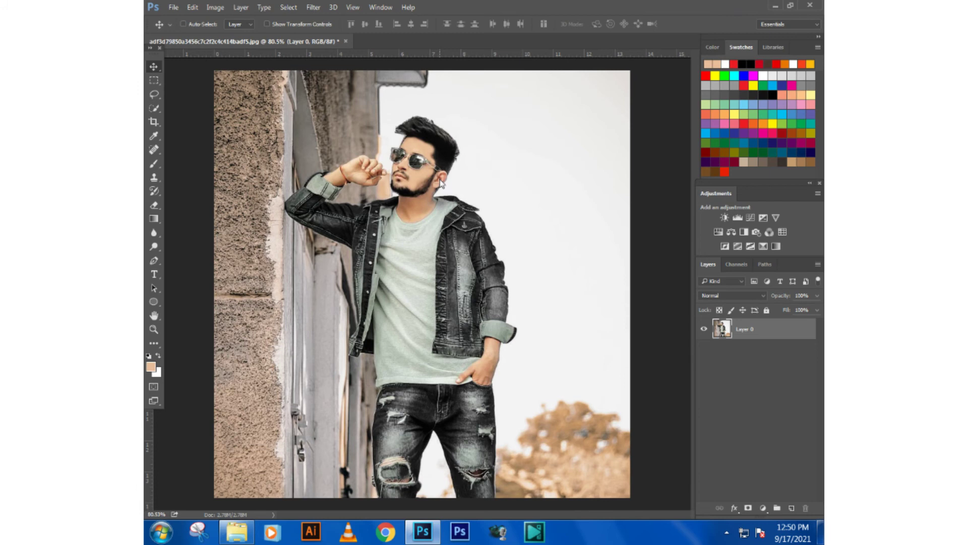
# Step: In Camera Raw, apply luminance noise reduction, lower sharpening detail and add slight luminance contrast
pyautogui.hotkey('shift', 'ctrl', 'a')
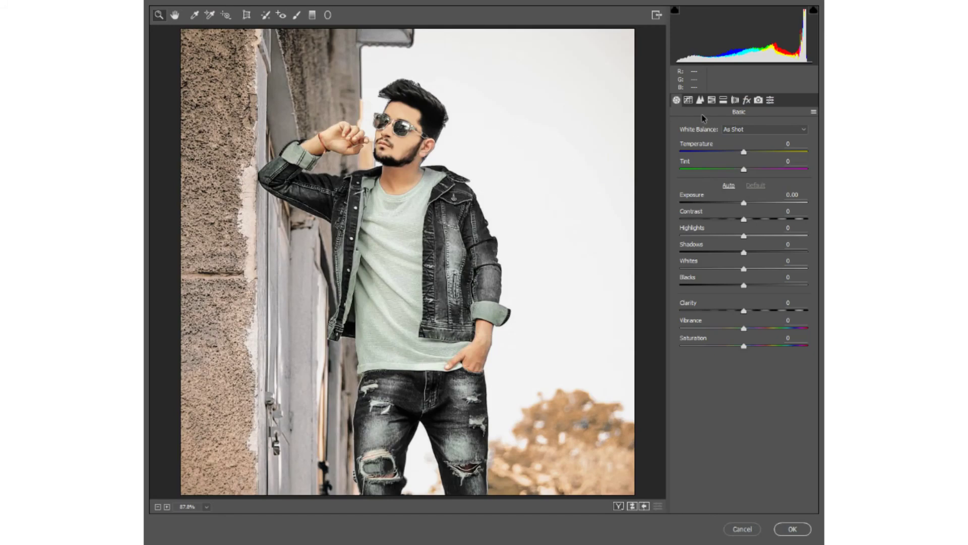
pyautogui.click(699, 100)
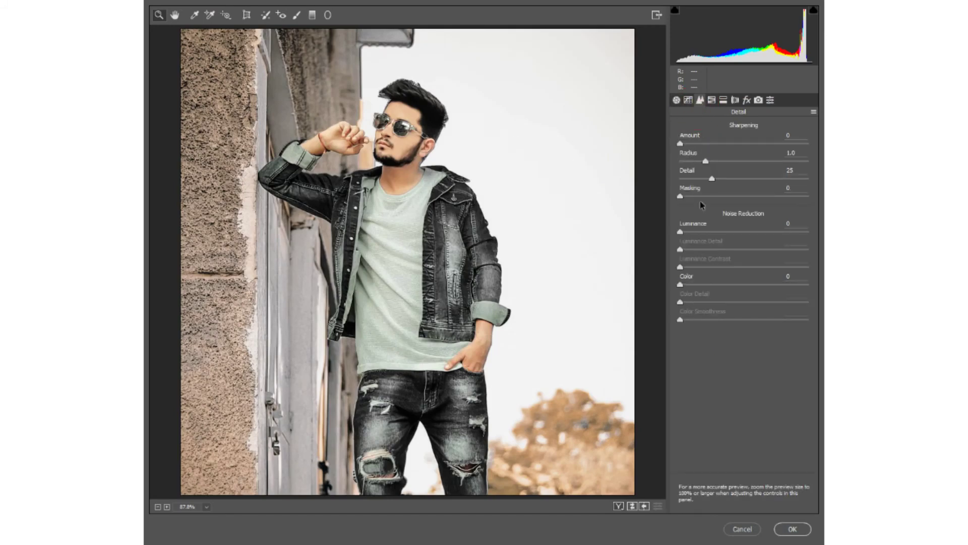
pyautogui.moveTo(684, 230); pyautogui.dragTo(720, 232)
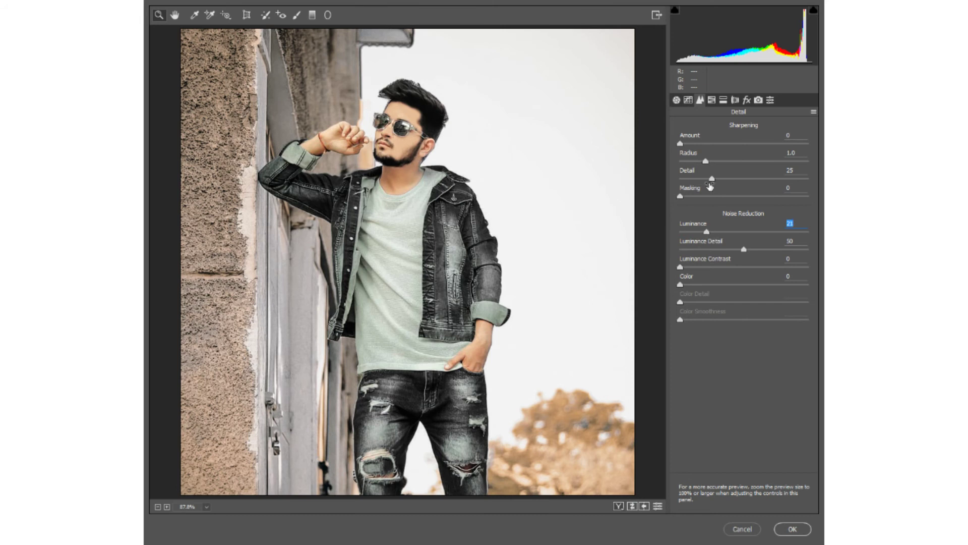
pyautogui.moveTo(712, 178)
pyautogui.mouseDown()
pyautogui.moveTo(671, 179)
pyautogui.moveTo(664, 161)
pyautogui.mouseUp()
pyautogui.moveTo(689, 267); pyautogui.dragTo(695, 268)
# Step: Shift the HSL hues of reds, oranges, yellows (to -38), greens and purples
pyautogui.click(711, 100)
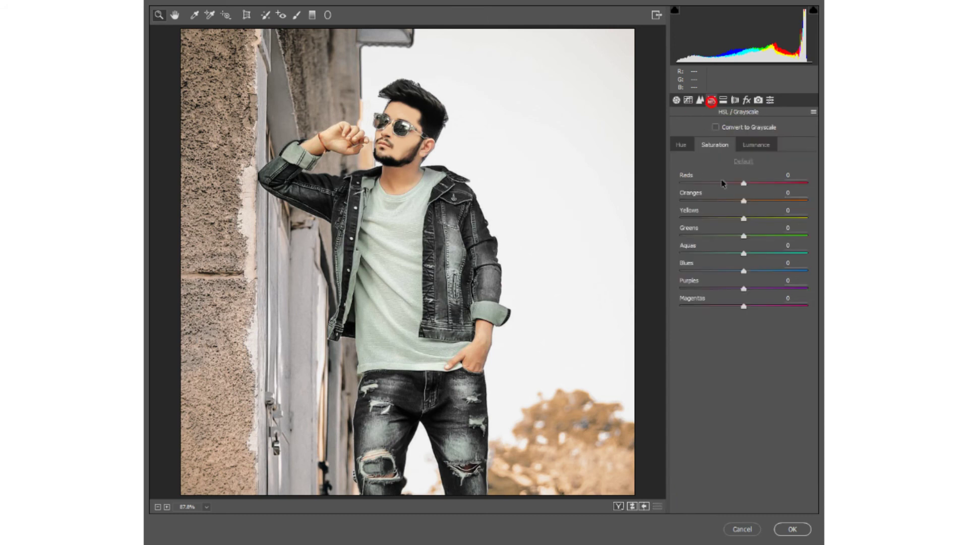
pyautogui.click(689, 144)
pyautogui.moveTo(747, 187); pyautogui.dragTo(716, 186)
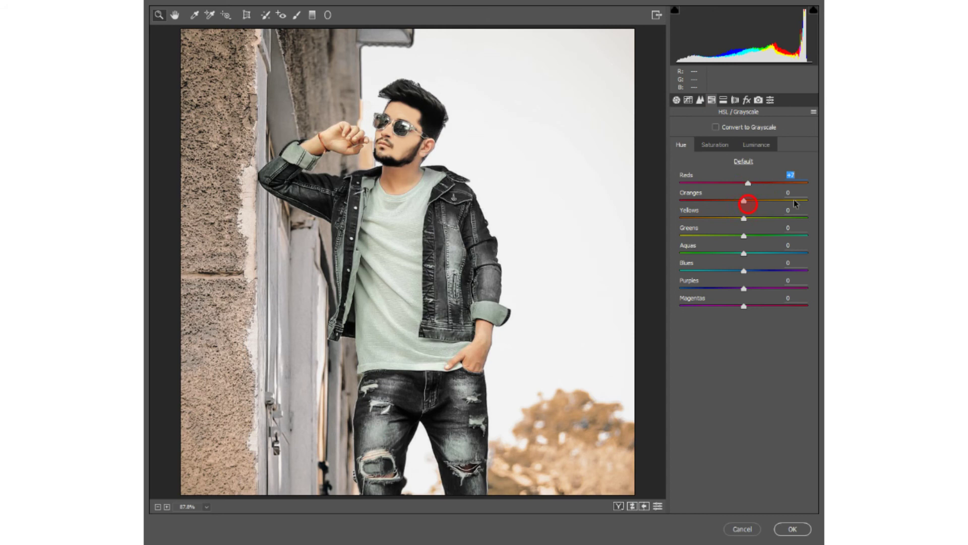
pyautogui.moveTo(732, 201); pyautogui.dragTo(750, 213)
pyautogui.write('0')
pyautogui.moveTo(745, 218)
pyautogui.mouseDown()
pyautogui.moveTo(698, 219)
pyautogui.moveTo(704, 224)
pyautogui.mouseUp()
pyautogui.moveTo(744, 235)
pyautogui.mouseDown()
pyautogui.moveTo(775, 254)
pyautogui.moveTo(740, 271)
pyautogui.mouseUp()
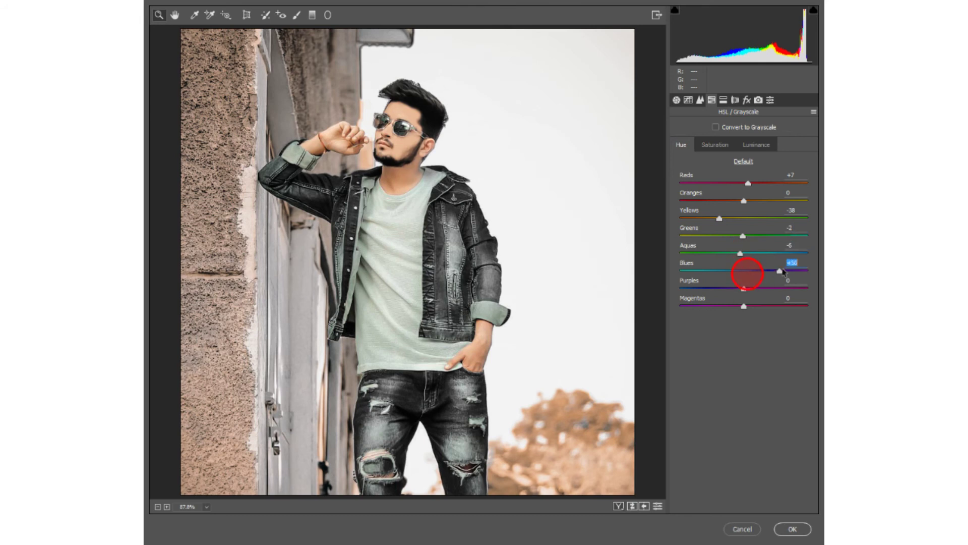
pyautogui.click(746, 289)
pyautogui.moveTo(748, 296); pyautogui.dragTo(742, 300)
# Step: Boost Yellows saturation to +12, brighten the oranges, and apply the Camera Raw grade
pyautogui.click(721, 152)
pyautogui.click(719, 147)
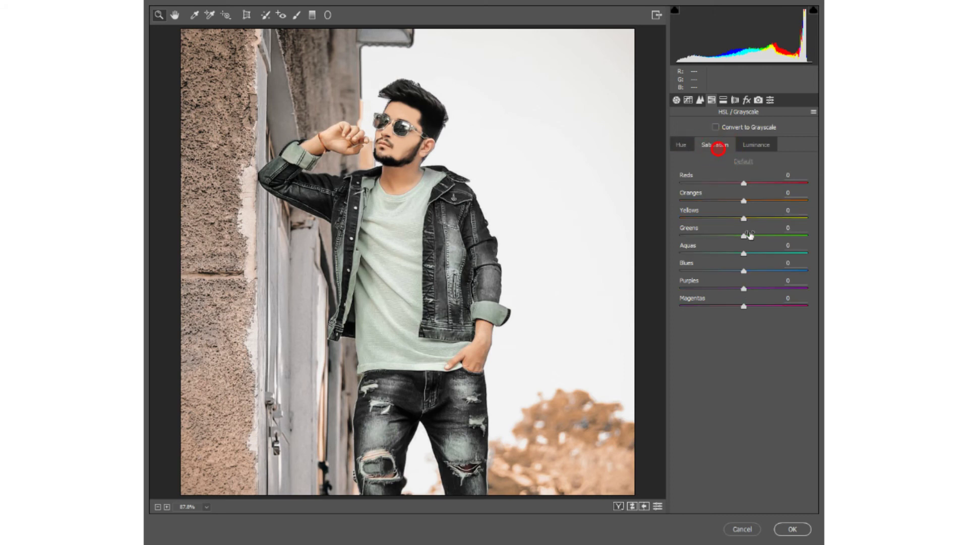
pyautogui.moveTo(744, 218); pyautogui.dragTo(802, 228)
pyautogui.click(759, 145)
pyautogui.moveTo(744, 201)
pyautogui.mouseDown()
pyautogui.moveTo(765, 202)
pyautogui.moveTo(750, 202)
pyautogui.mouseUp()
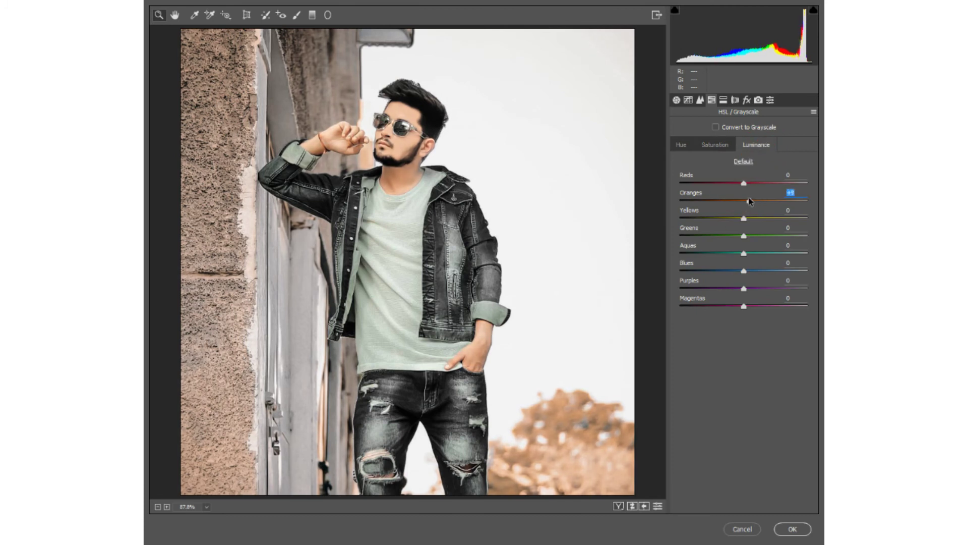
pyautogui.click(792, 529)
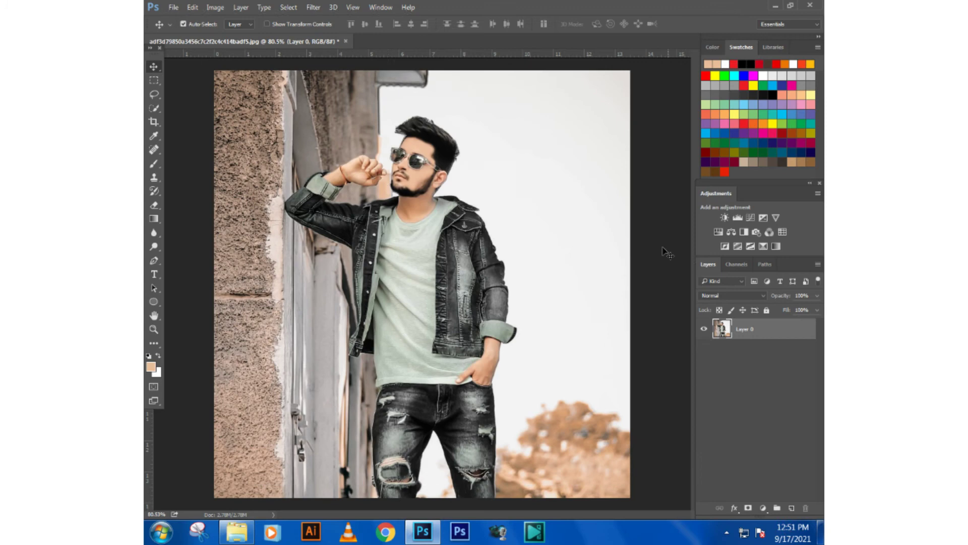
# Step: Place the fire-sparks image from the background folder and scale it to fill the canvas
pyautogui.scroll(1, 550, 265)
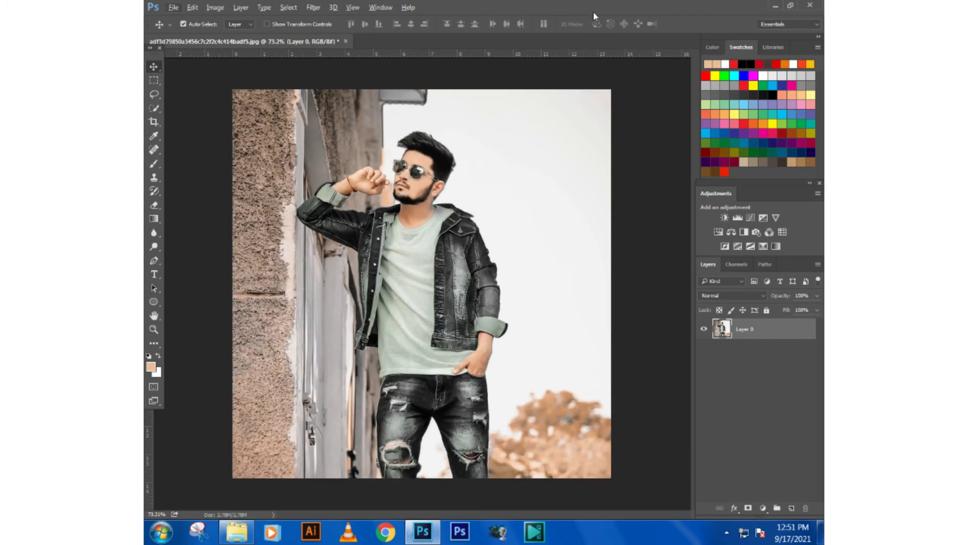
pyautogui.click(236, 531)
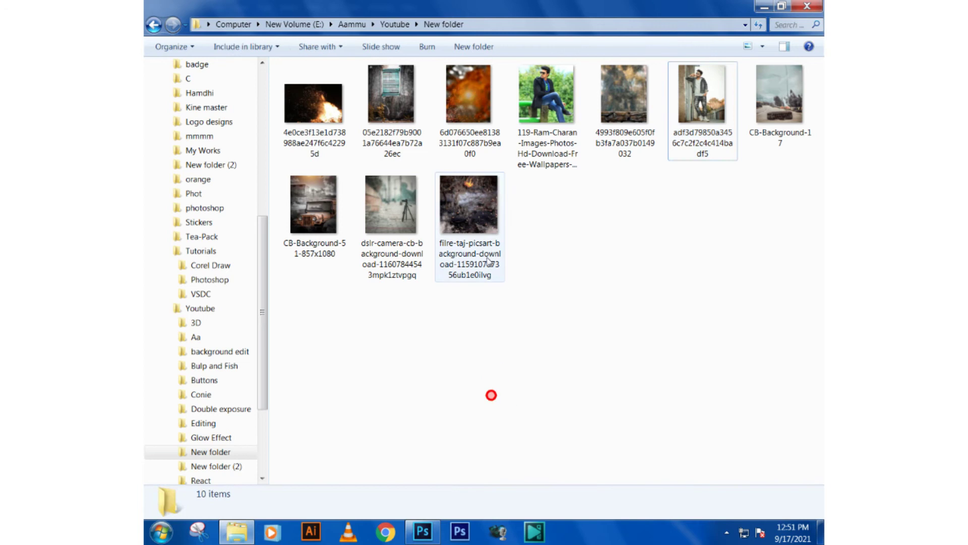
pyautogui.moveTo(470, 222)
pyautogui.mouseDown()
pyautogui.moveTo(496, 428)
pyautogui.moveTo(477, 330)
pyautogui.moveTo(376, 400)
pyautogui.mouseUp()
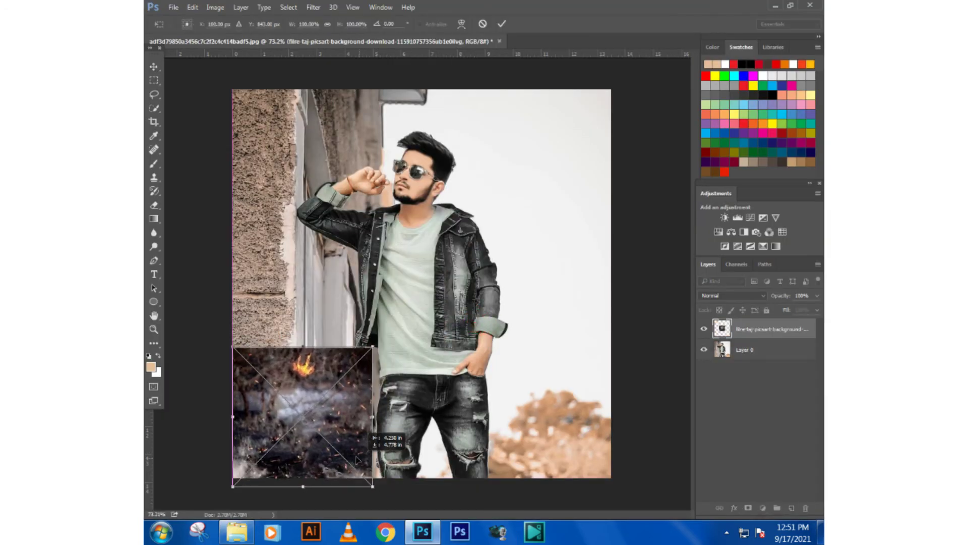
pyautogui.moveTo(377, 348); pyautogui.dragTo(611, 82)
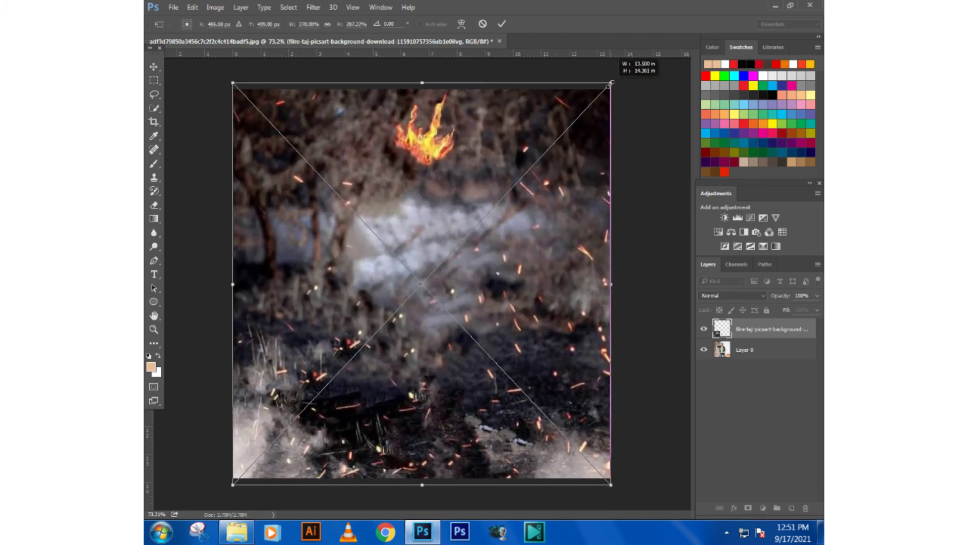
pyautogui.press('Return')
# Step: Set the fire layer's blend mode to Overlay, then Soft Light
pyautogui.click(735, 296)
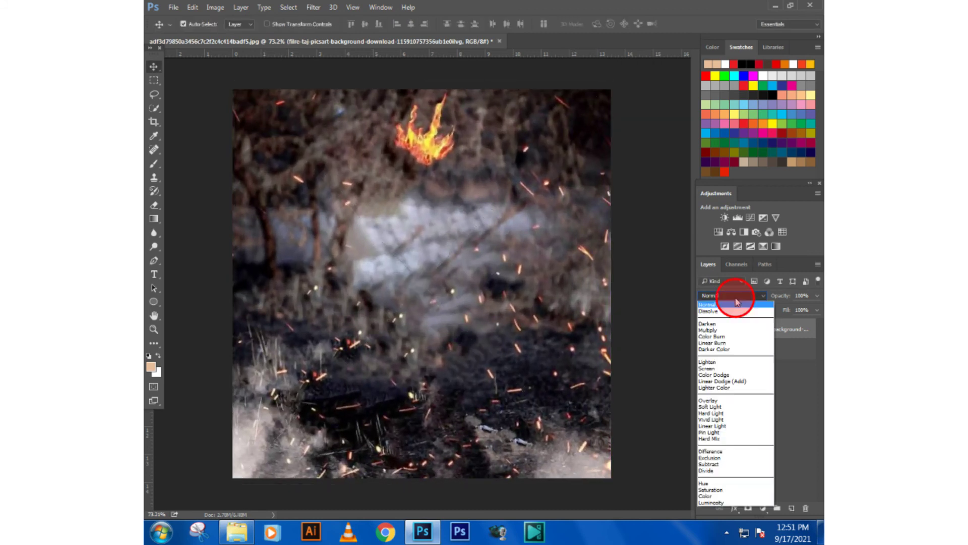
pyautogui.click(705, 400)
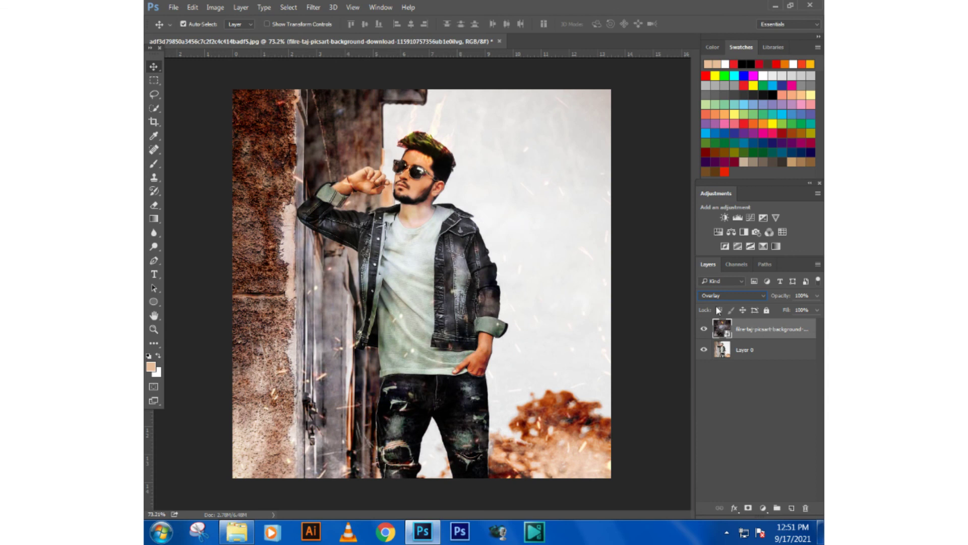
pyautogui.scroll(-1, 726, 296)
pyautogui.moveTo(580, 276)
pyautogui.mouseDown()
pyautogui.moveTo(451, 343)
pyautogui.moveTo(450, 447)
pyautogui.mouseUp()
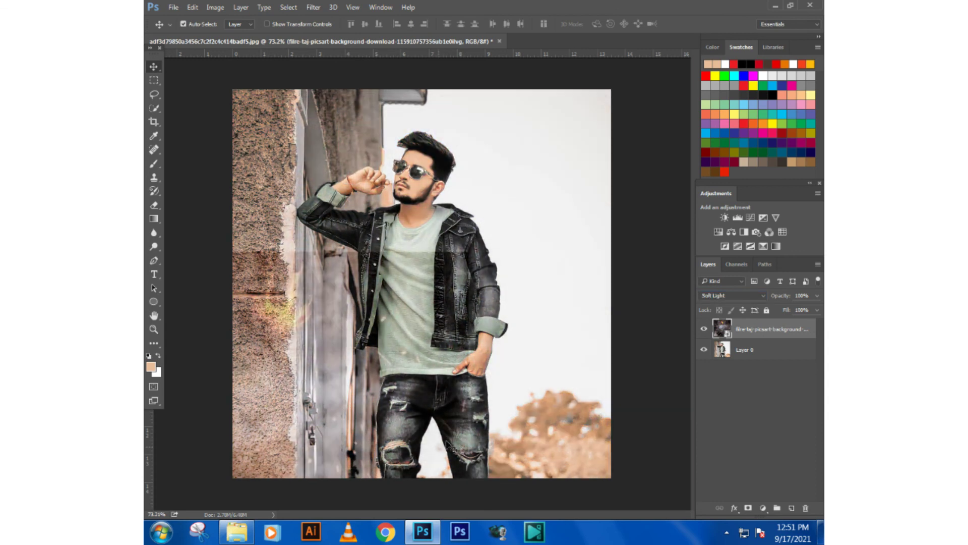
pyautogui.click(732, 295)
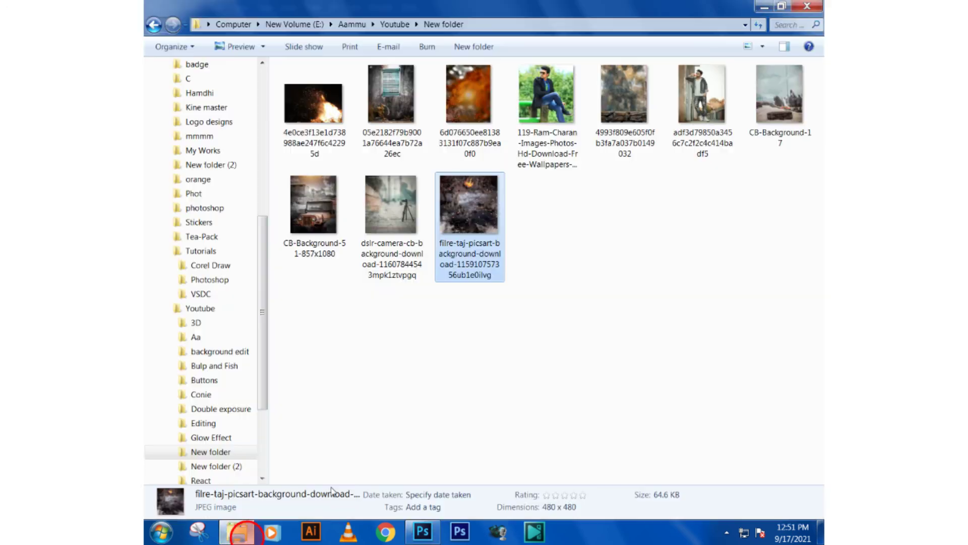
pyautogui.click(562, 425)
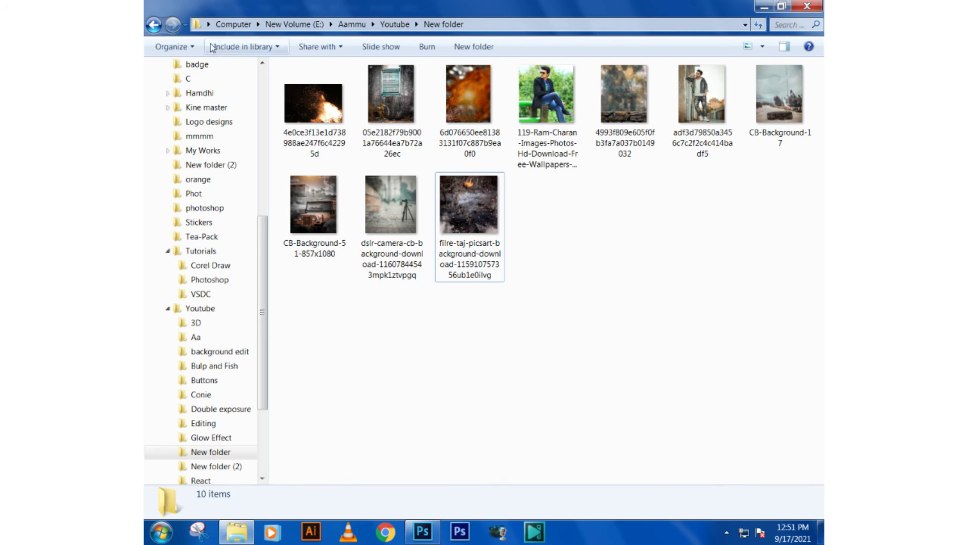
# Step: Place the orange bokeh image, flip it horizontally and fit it to the canvas top-right
pyautogui.moveTo(444, 103)
pyautogui.mouseDown()
pyautogui.moveTo(540, 217)
pyautogui.moveTo(614, 225)
pyautogui.mouseUp()
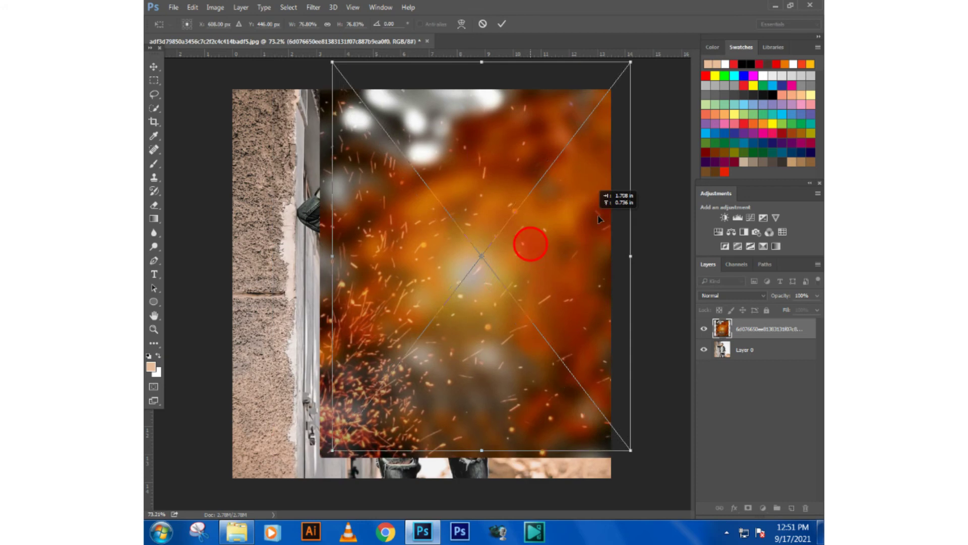
pyautogui.rightClick(590, 240)
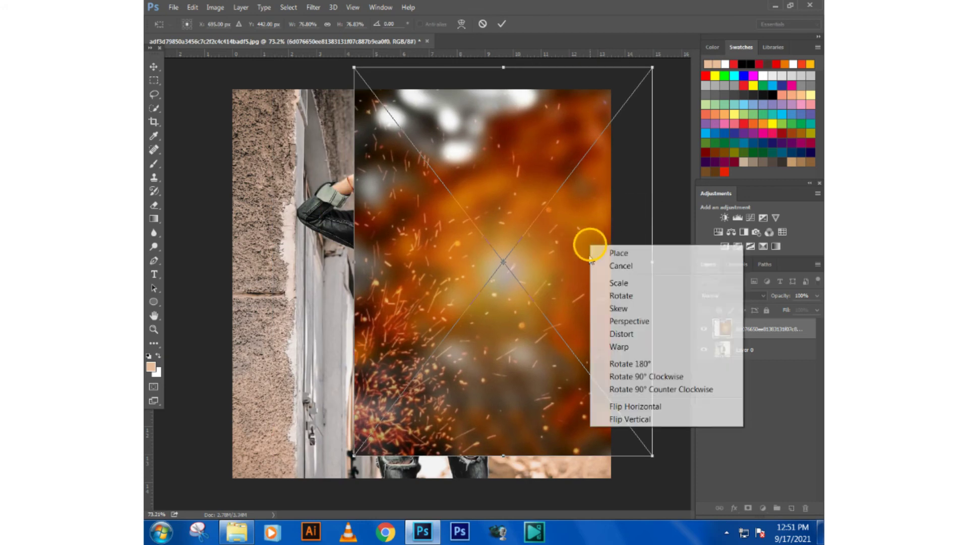
pyautogui.click(619, 408)
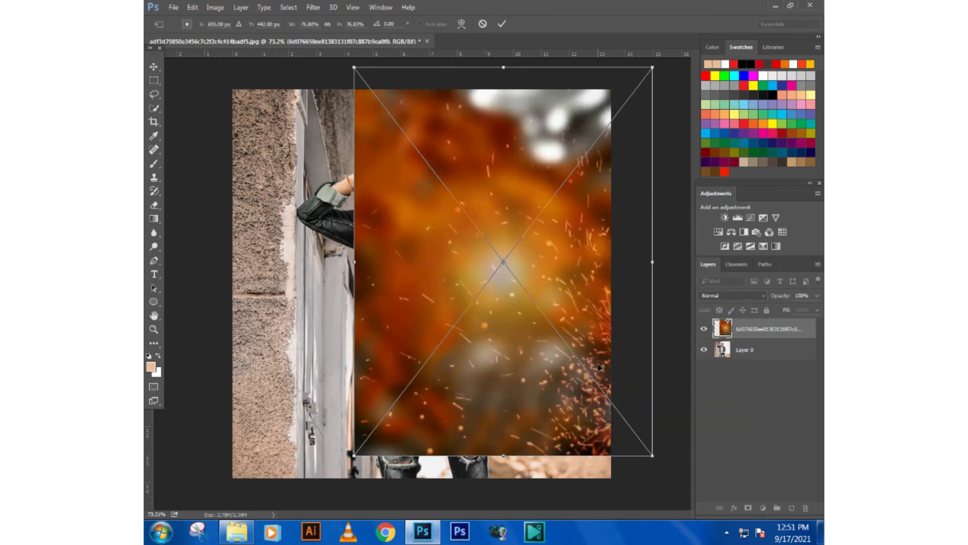
pyautogui.moveTo(652, 458); pyautogui.dragTo(595, 398)
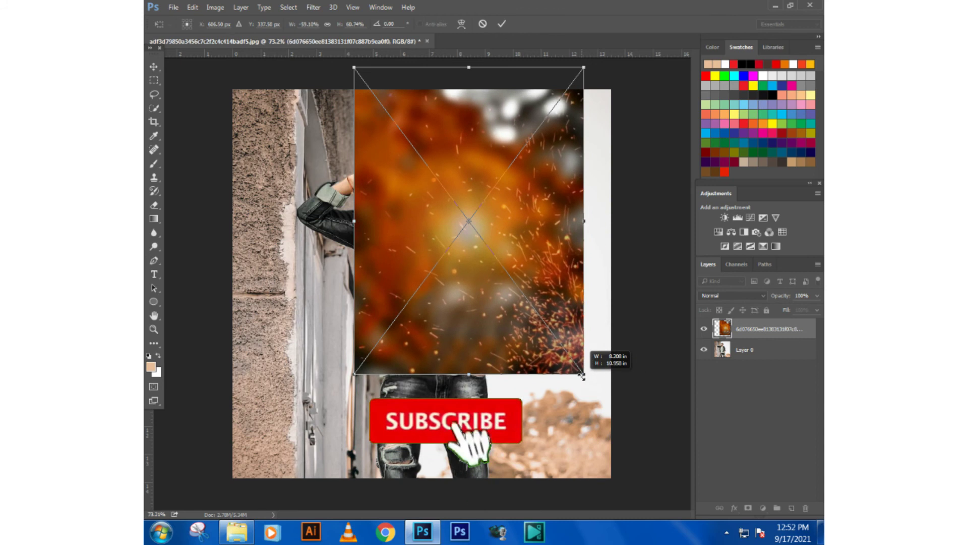
pyautogui.moveTo(580, 348); pyautogui.dragTo(596, 367)
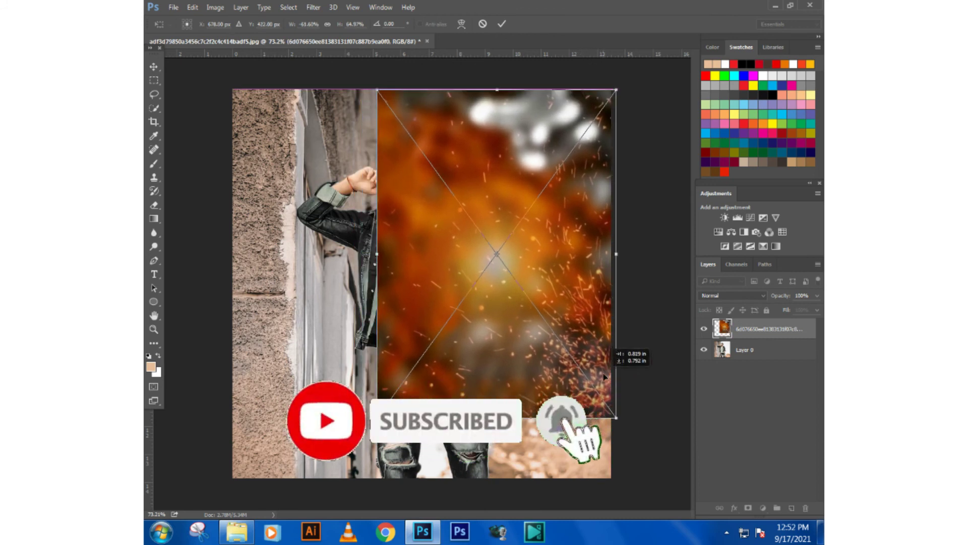
pyautogui.moveTo(374, 419); pyautogui.dragTo(366, 419)
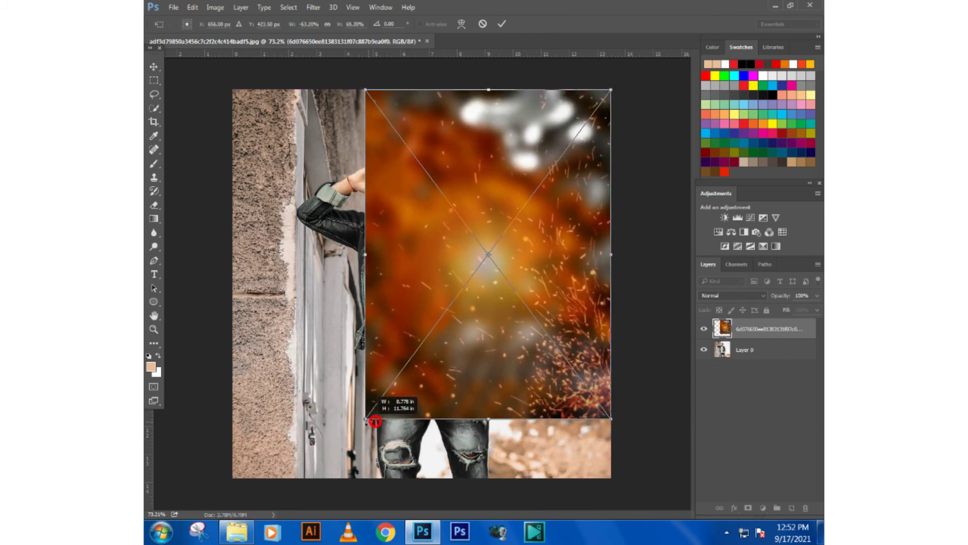
pyautogui.press('Return')
# Step: Blend the bokeh layer with Darker Color and raise it slightly on the canvas
pyautogui.click(744, 297)
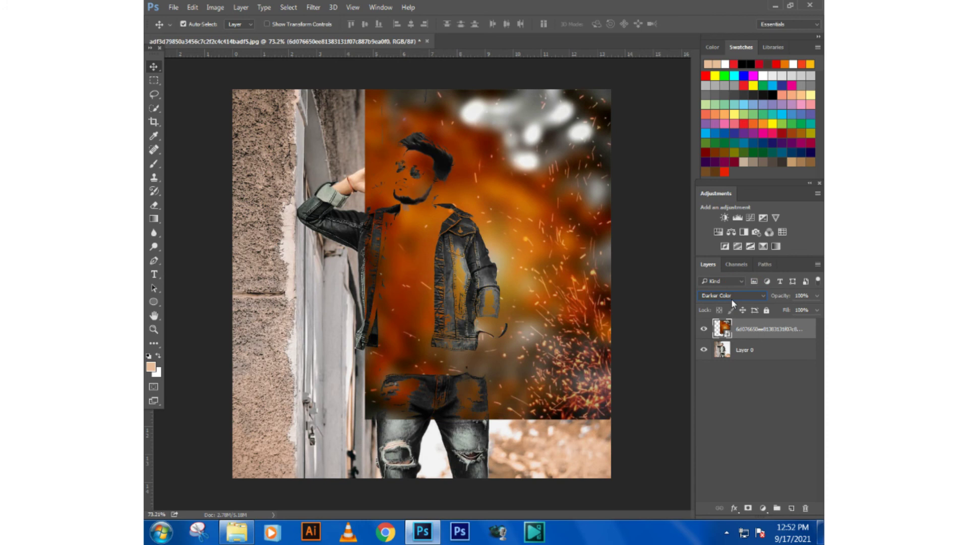
pyautogui.click(681, 358)
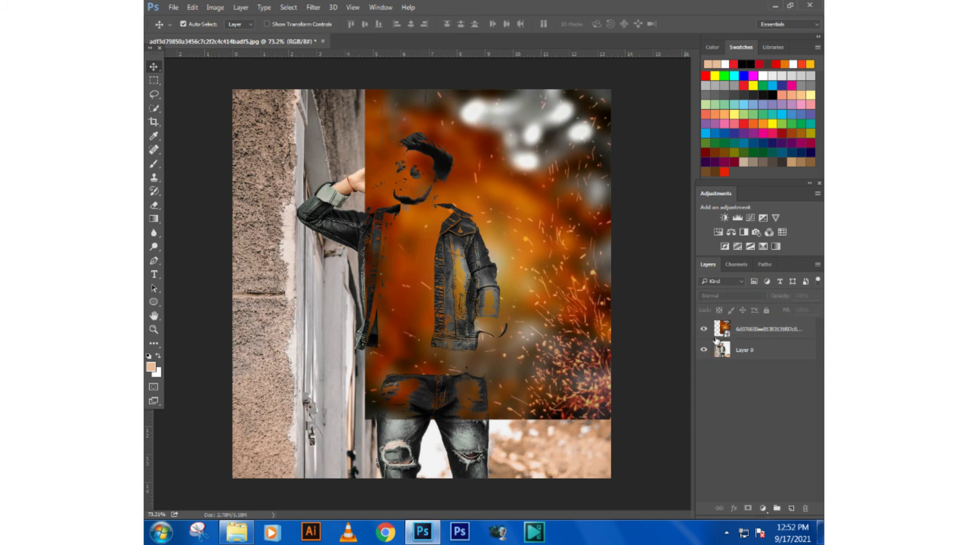
pyautogui.click(588, 362)
pyautogui.moveTo(586, 362); pyautogui.dragTo(587, 337)
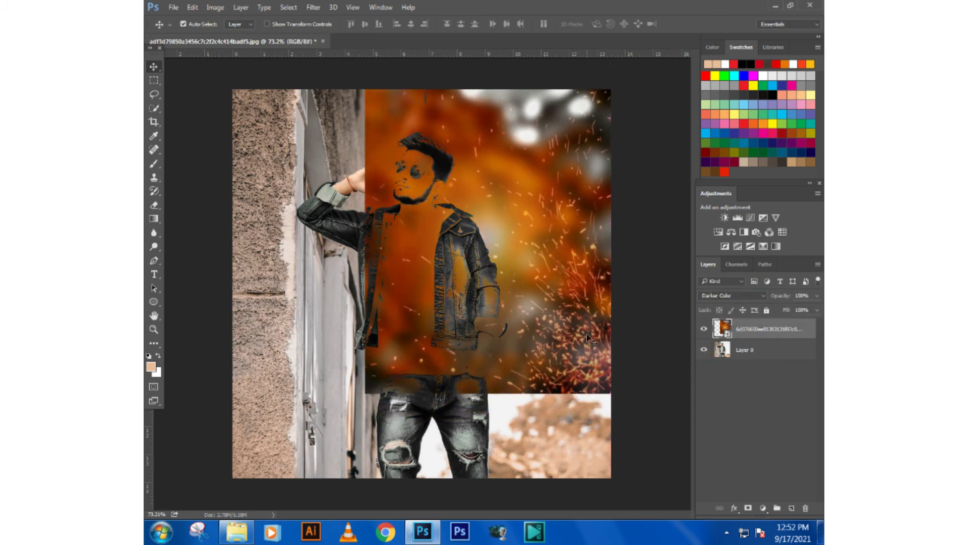
# Step: Undo an accidental Merge Down and rasterize the fire layer instead
pyautogui.click(154, 209)
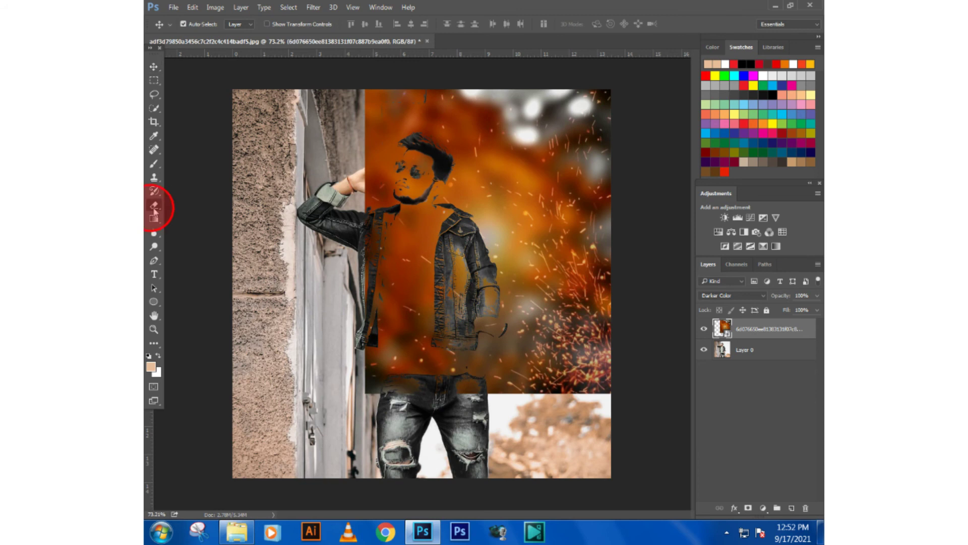
pyautogui.rightClick(746, 336)
pyautogui.click(480, 477)
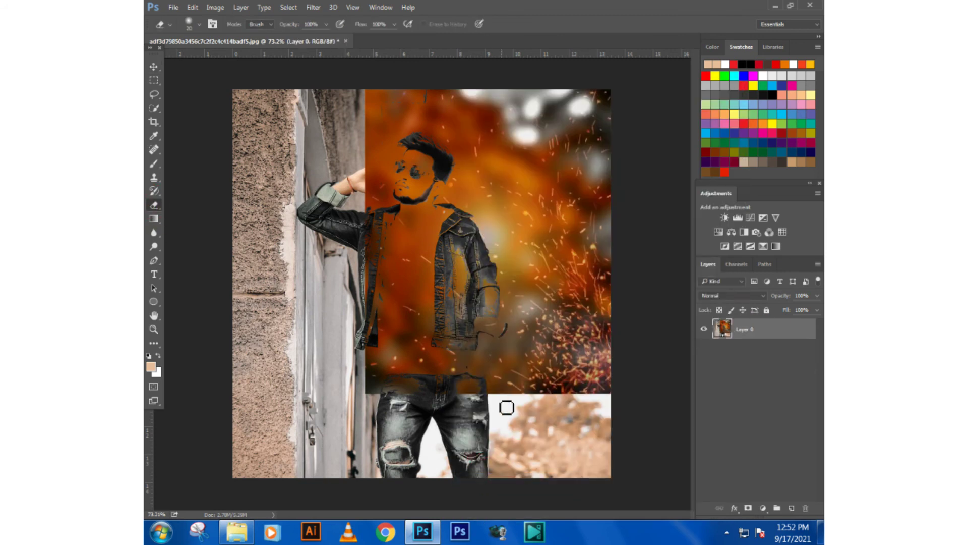
pyautogui.hotkey('ctrl', 'z')
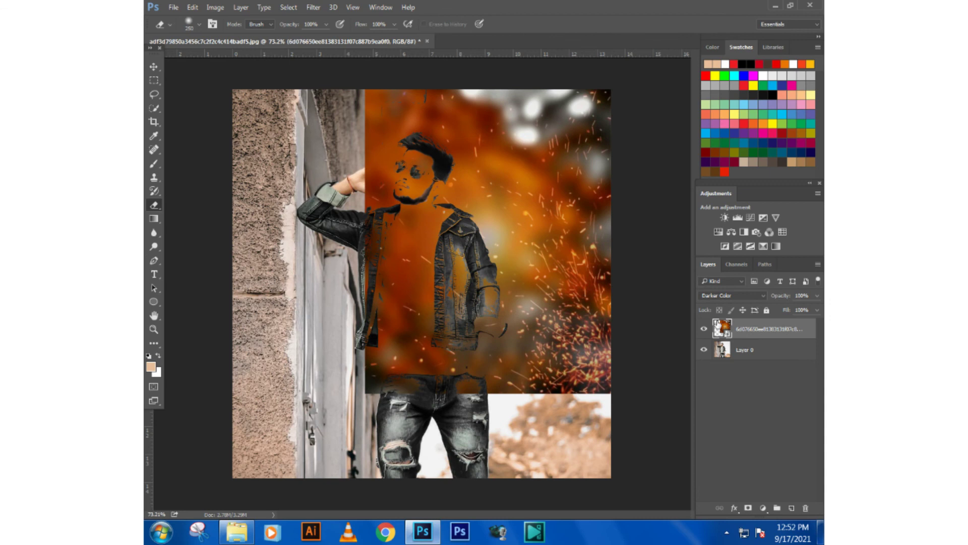
pyautogui.rightClick(749, 327)
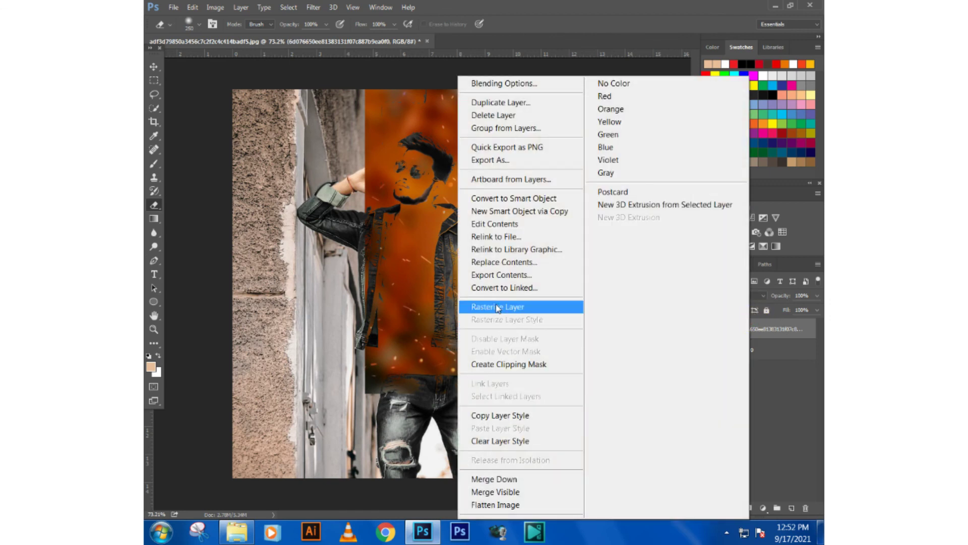
pyautogui.click(498, 307)
# Step: Erase the fire overlay from the man's jeans, face, jacket, hip and hair
pyautogui.moveTo(603, 378)
pyautogui.mouseDown()
pyautogui.moveTo(403, 389)
pyautogui.moveTo(440, 248)
pyautogui.moveTo(395, 175)
pyautogui.mouseUp()
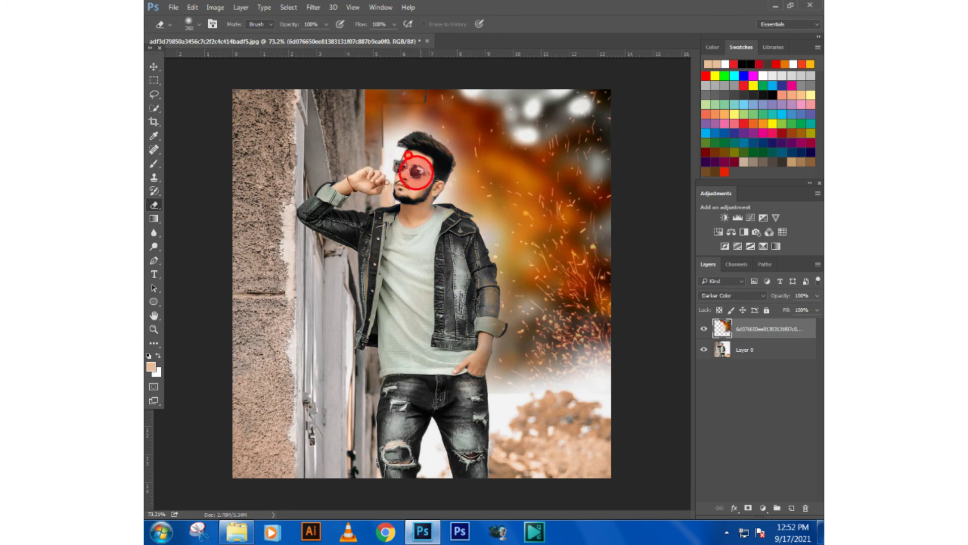
pyautogui.moveTo(395, 174)
pyautogui.mouseDown()
pyautogui.moveTo(421, 201)
pyautogui.moveTo(386, 164)
pyautogui.mouseUp()
pyautogui.scroll(-3, 421, 202)
pyautogui.moveTo(428, 336)
pyautogui.mouseDown()
pyautogui.moveTo(471, 368)
pyautogui.moveTo(433, 226)
pyautogui.moveTo(447, 292)
pyautogui.moveTo(438, 256)
pyautogui.mouseUp()
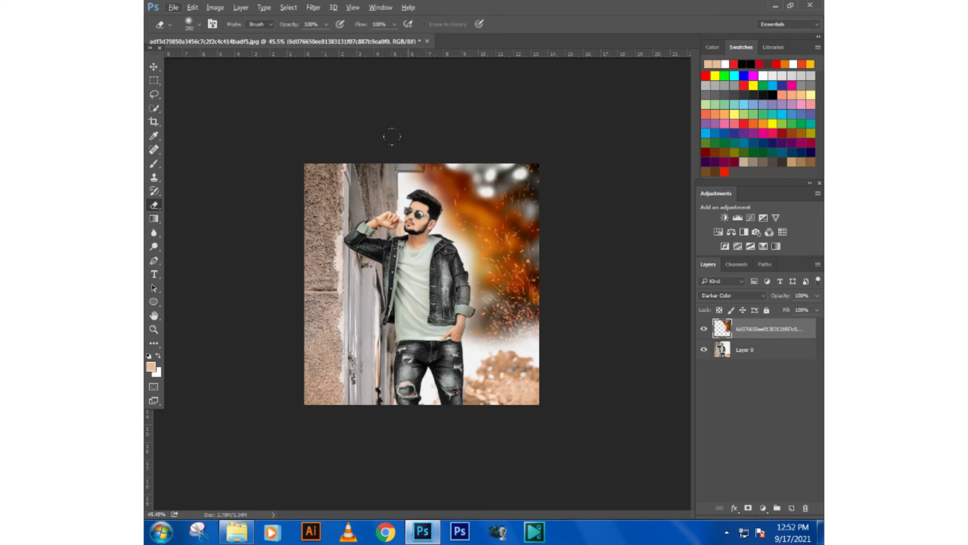
pyautogui.click(407, 151)
pyautogui.hotkey('ctrl', '0')
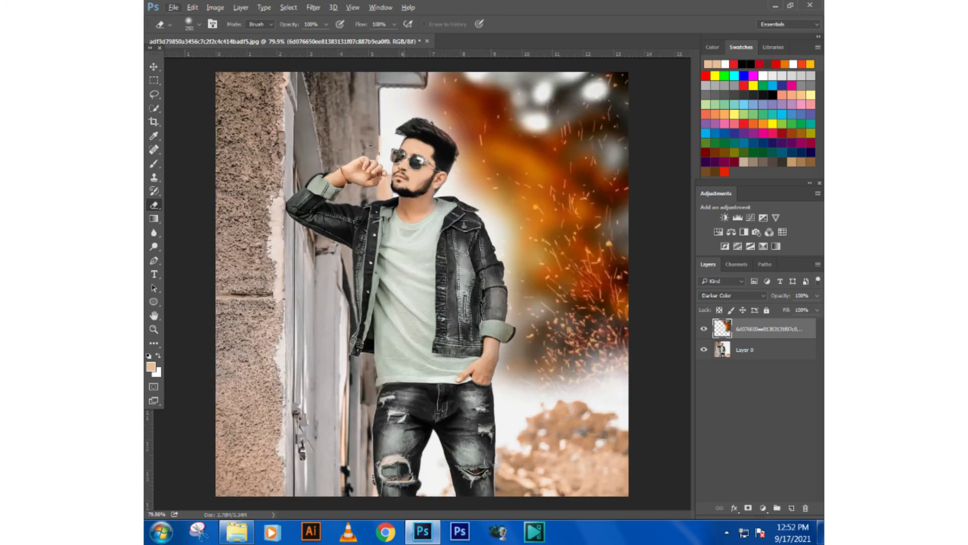
pyautogui.moveTo(421, 152); pyautogui.dragTo(433, 151)
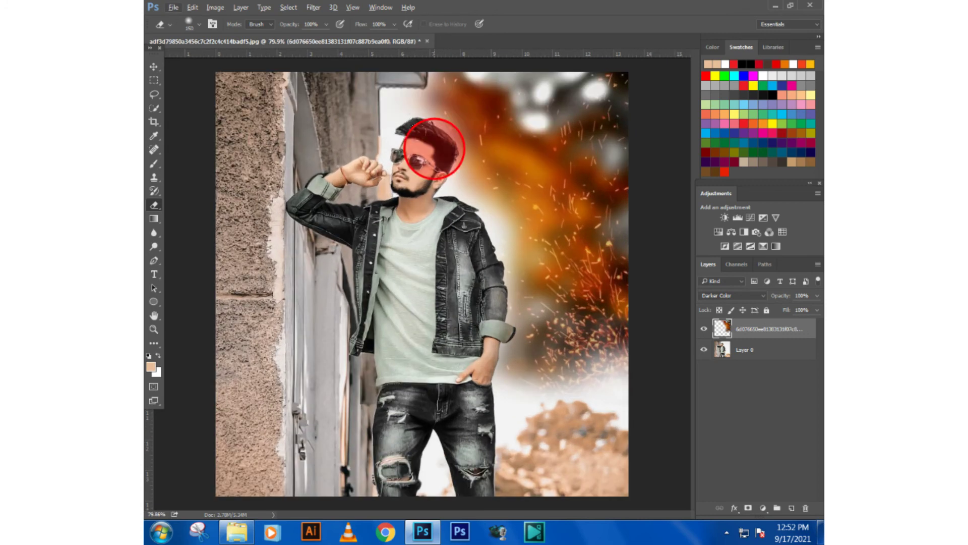
# Step: Lower the spark overlay to 38% opacity and move it down and slightly left
pyautogui.click(153, 67)
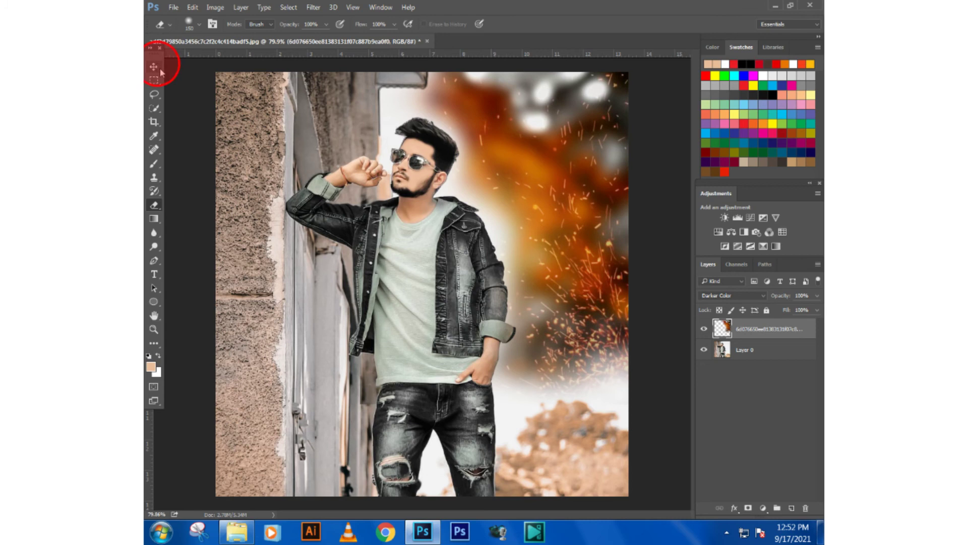
pyautogui.moveTo(786, 299); pyautogui.dragTo(742, 299)
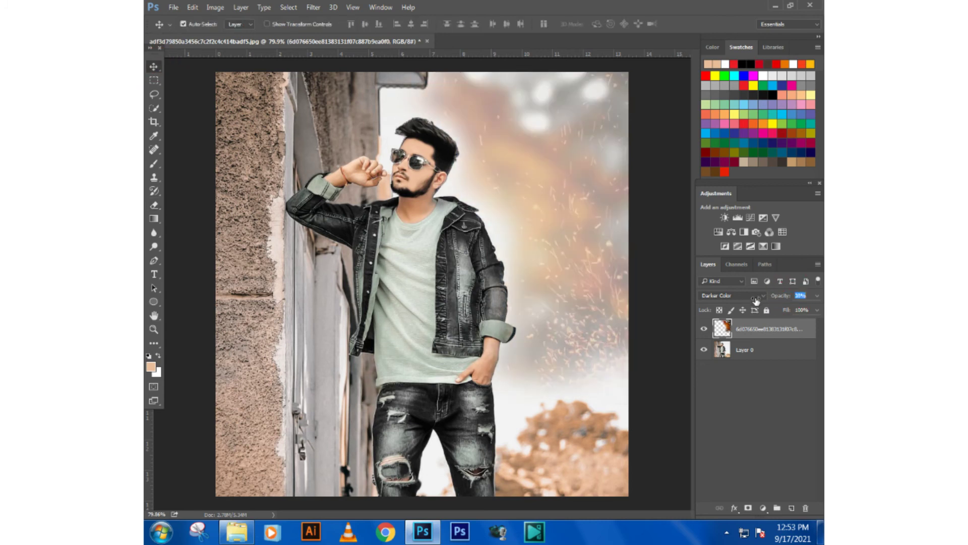
pyautogui.click(677, 331)
pyautogui.scroll(-3, 519, 343)
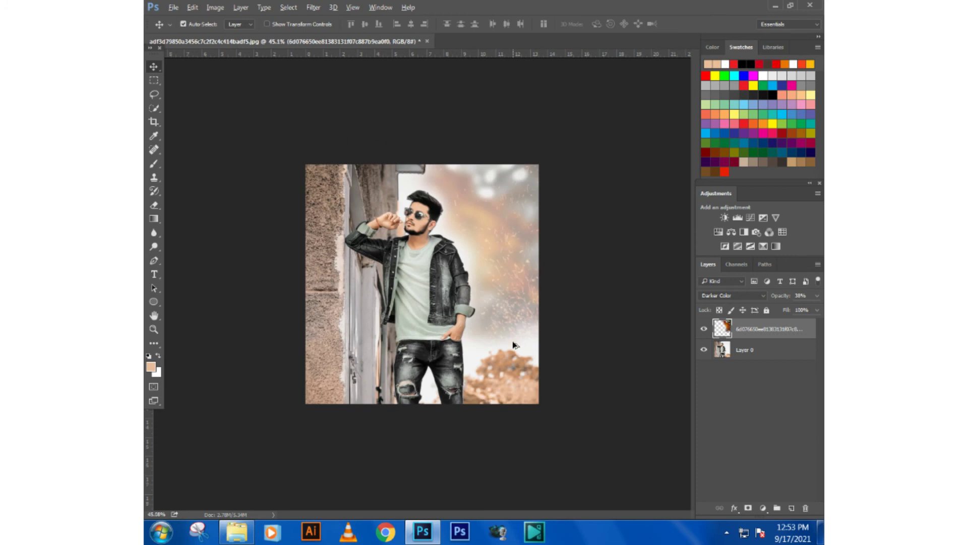
pyautogui.moveTo(513, 317)
pyautogui.mouseDown()
pyautogui.moveTo(526, 375)
pyautogui.moveTo(489, 324)
pyautogui.mouseUp()
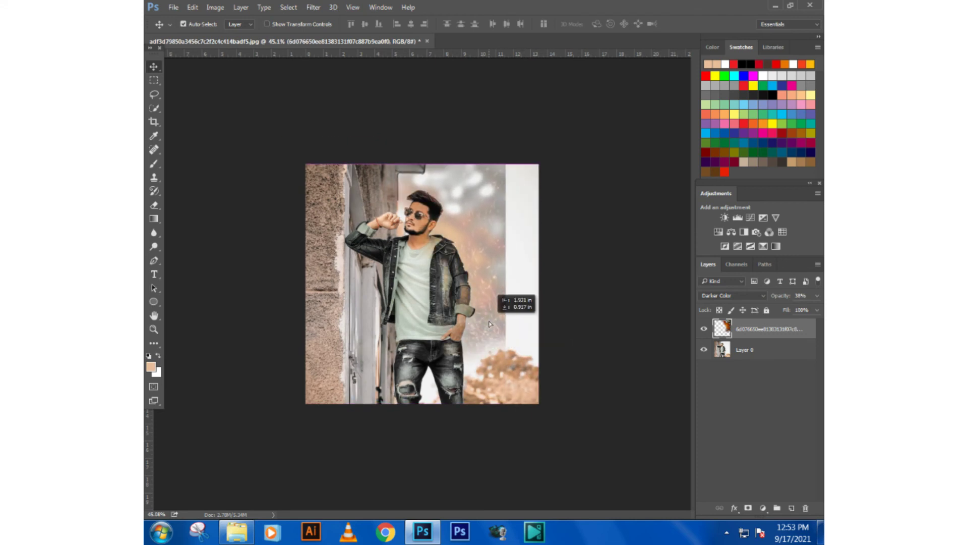
pyautogui.moveTo(489, 324); pyautogui.dragTo(475, 323)
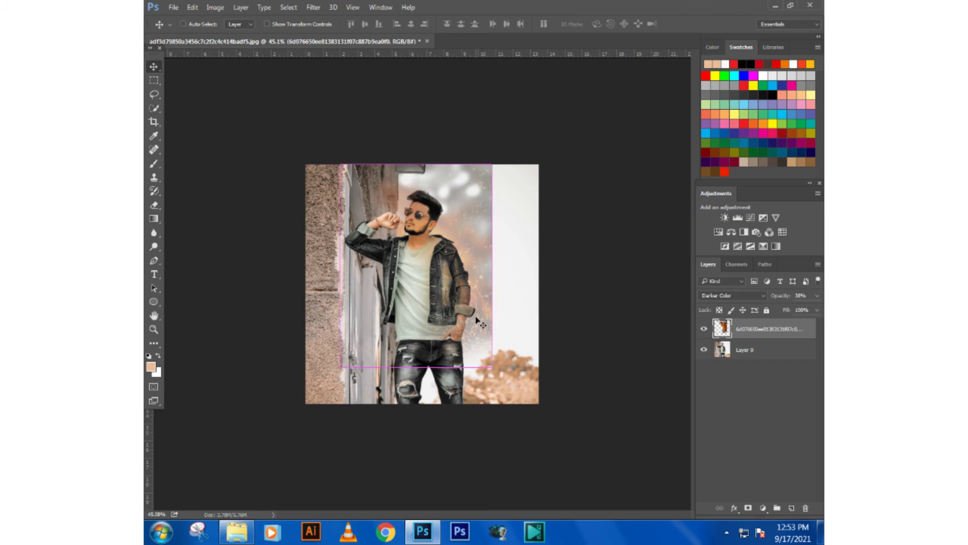
# Step: Free-transform the overlay to stretch it to the image's right and bottom edges
pyautogui.hotkey('ctrl', 't')
pyautogui.moveTo(488, 267); pyautogui.dragTo(539, 266)
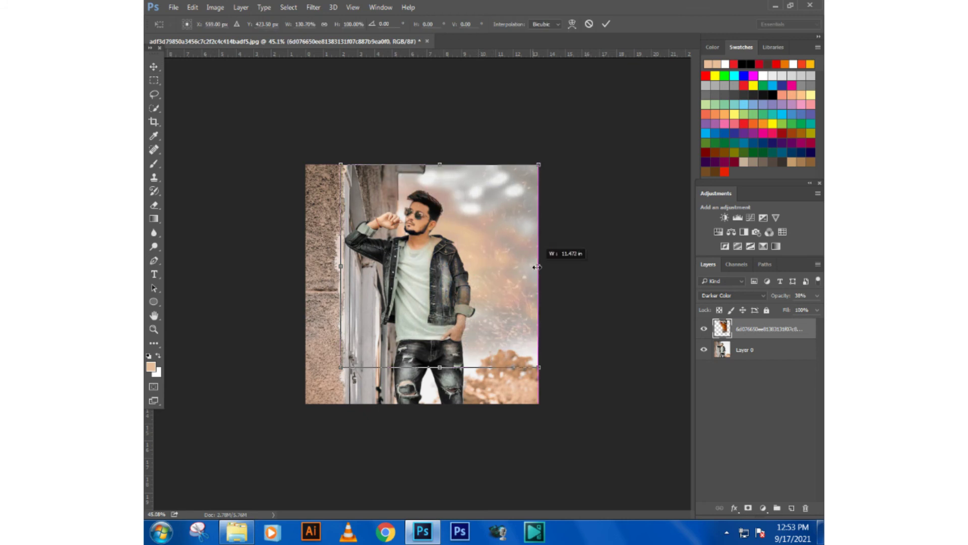
pyautogui.moveTo(440, 367); pyautogui.dragTo(439, 403)
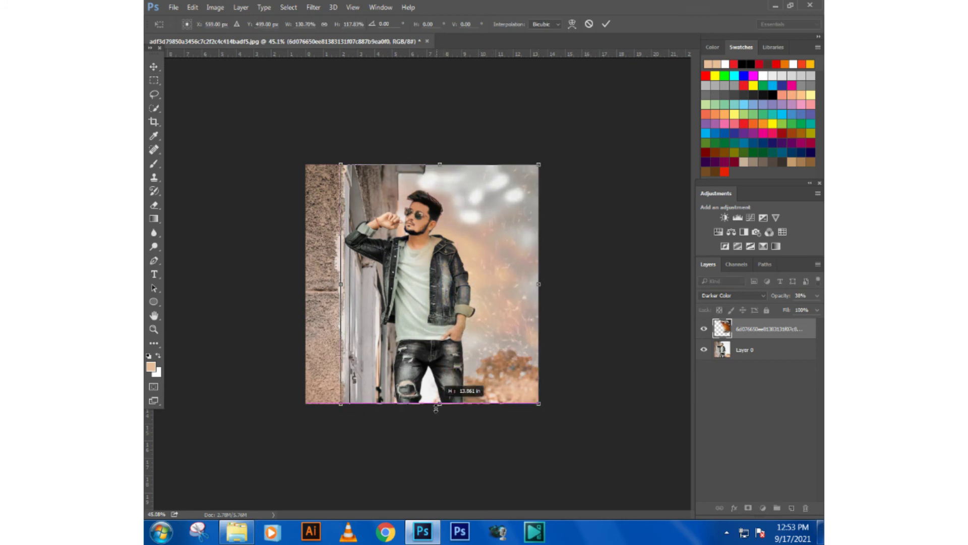
pyautogui.press('Return')
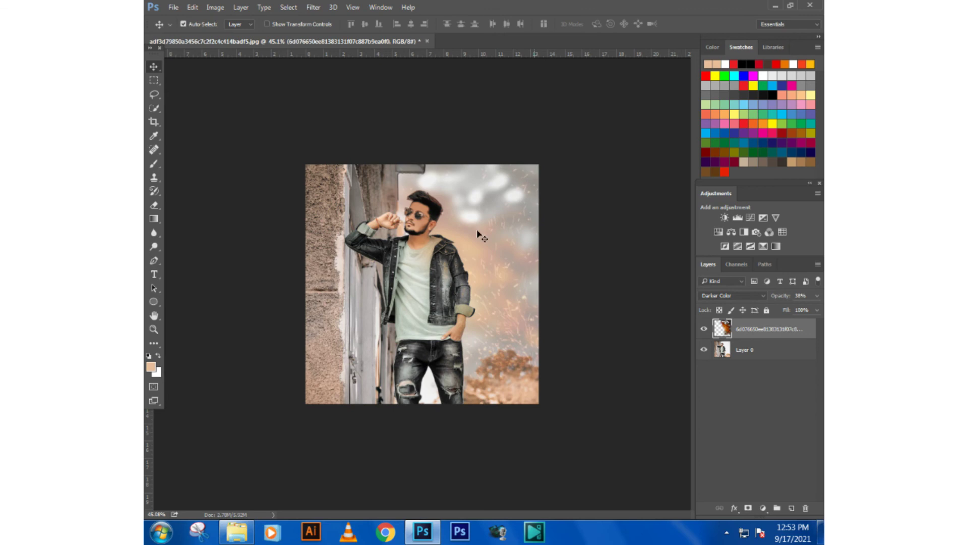
pyautogui.scroll(5, 479, 235)
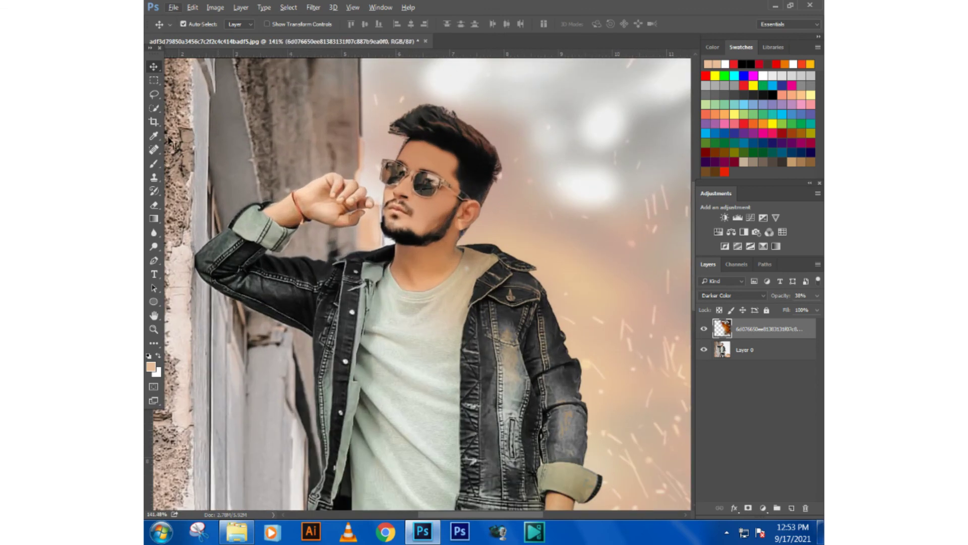
# Step: With a smaller eraser, clear the overlay from cheek, beard, hair edge, lapel, raised hand and collar
pyautogui.click(154, 206)
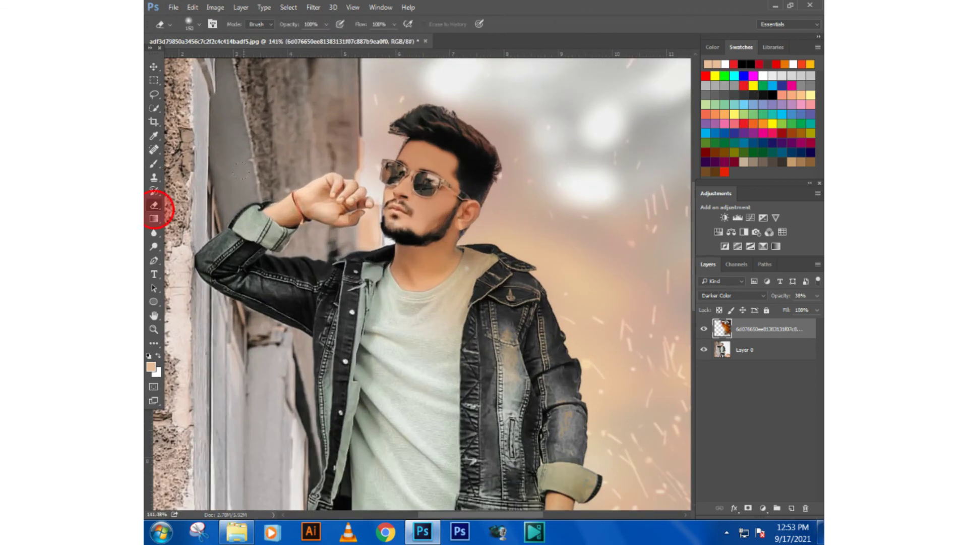
pyautogui.press('[')
pyautogui.moveTo(419, 232)
pyautogui.mouseDown()
pyautogui.moveTo(406, 164)
pyautogui.moveTo(423, 136)
pyautogui.moveTo(414, 124)
pyautogui.moveTo(459, 136)
pyautogui.moveTo(471, 190)
pyautogui.mouseUp()
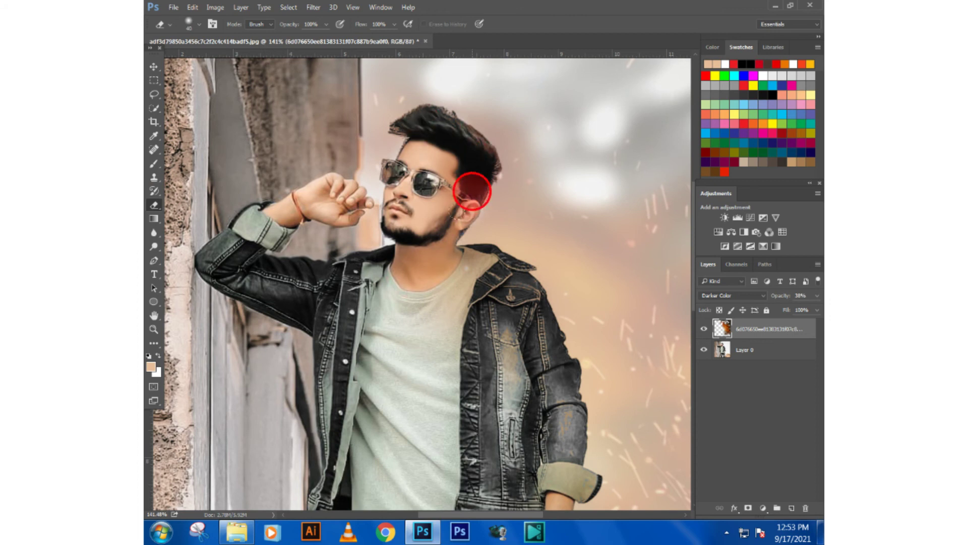
pyautogui.click(445, 220)
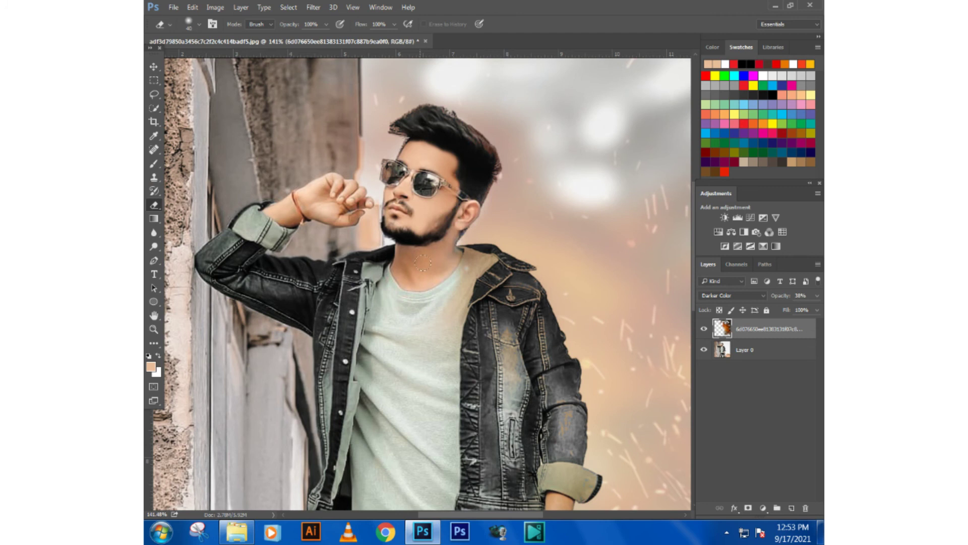
pyautogui.click(335, 309)
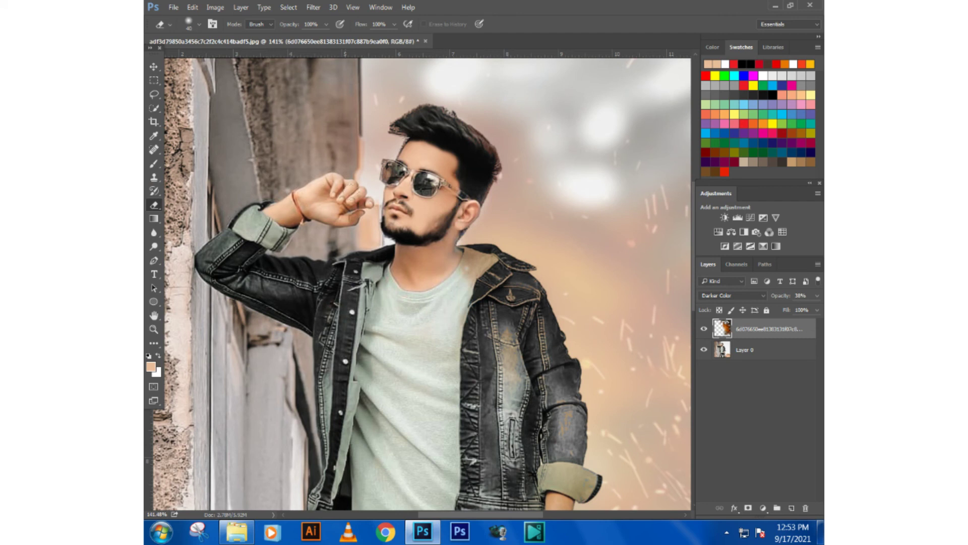
pyautogui.click(338, 217)
pyautogui.moveTo(451, 254); pyautogui.dragTo(495, 261)
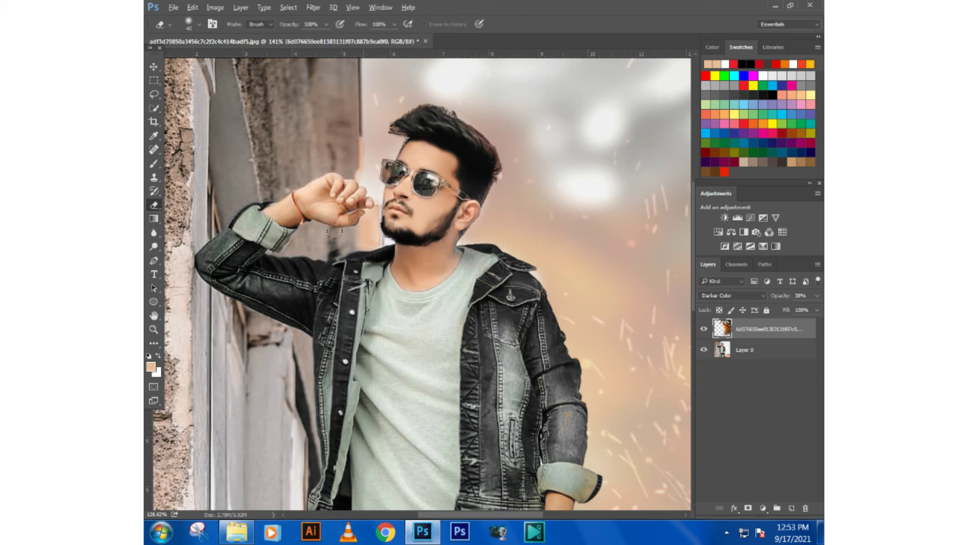
# Step: Erase leftover overlay from the jacket sleeve and cuff
pyautogui.scroll(-3, 438, 407)
pyautogui.scroll(2, 438, 406)
pyautogui.click(443, 357)
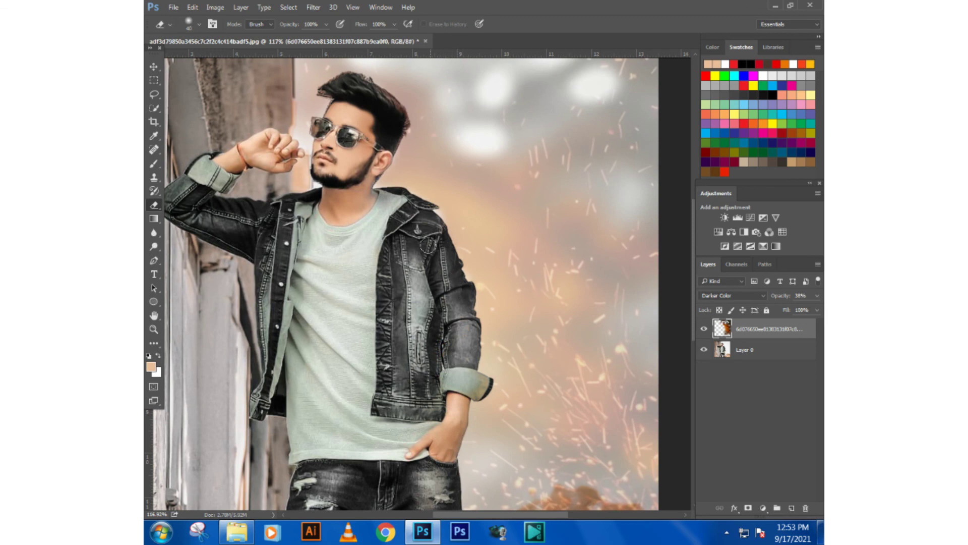
pyautogui.click(476, 386)
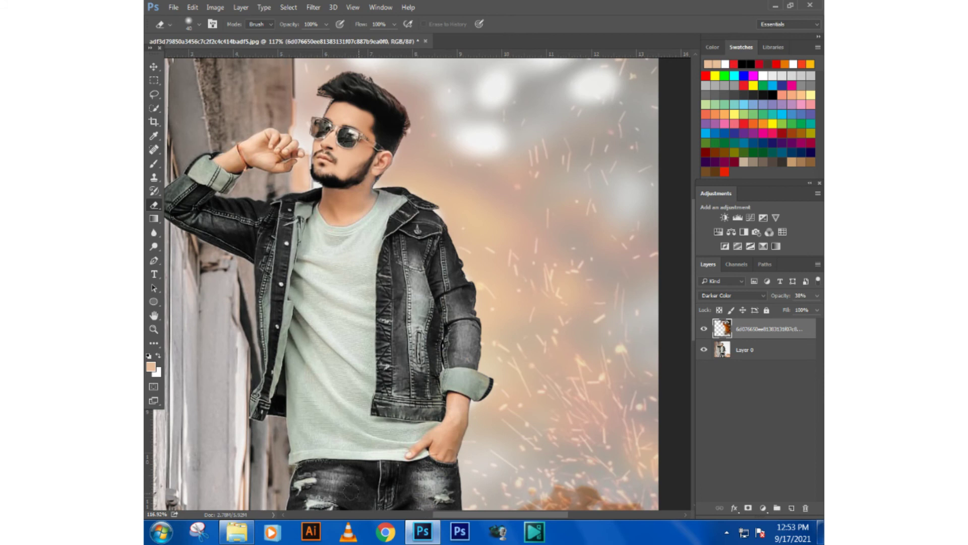
# Step: Erase the overlay along the top of the wall and the image's top edge
pyautogui.scroll(-1, 530, 236)
pyautogui.scroll(-1, 371, 321)
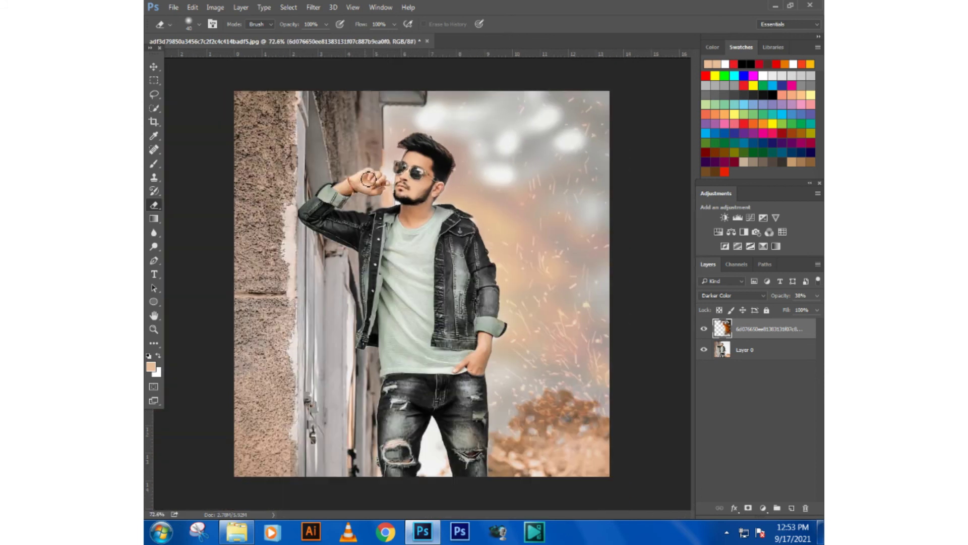
pyautogui.click(371, 97)
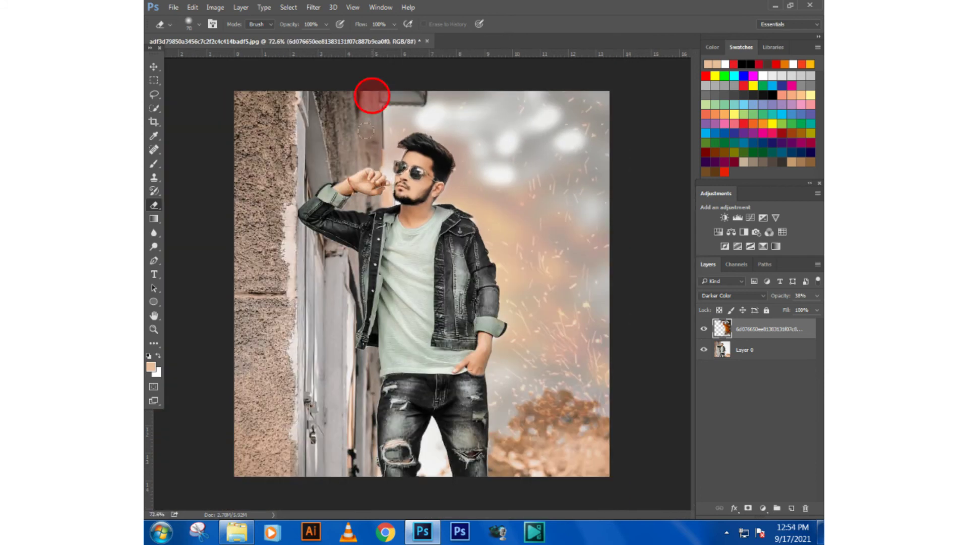
pyautogui.click(367, 91)
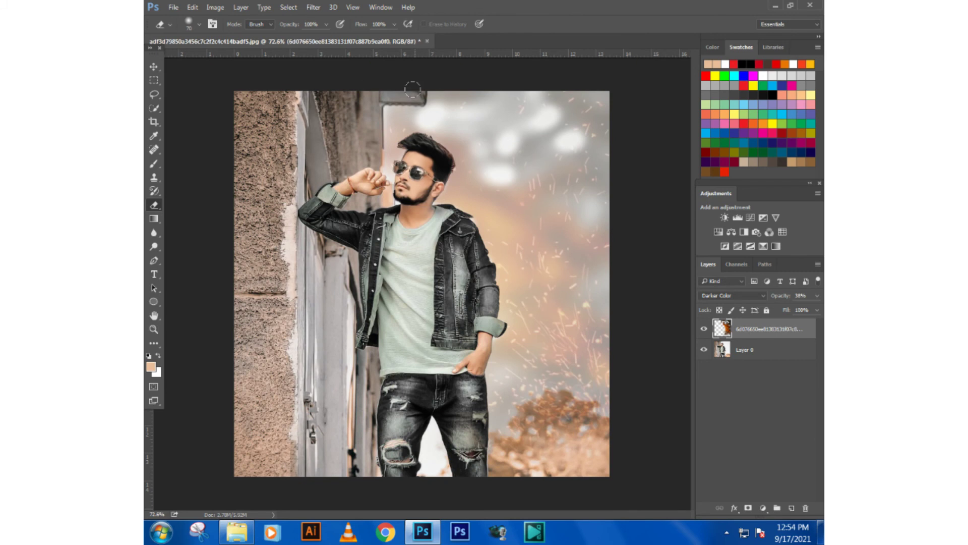
pyautogui.click(412, 88)
pyautogui.click(365, 93)
pyautogui.scroll(-2, 296, 230)
pyautogui.press('alt')
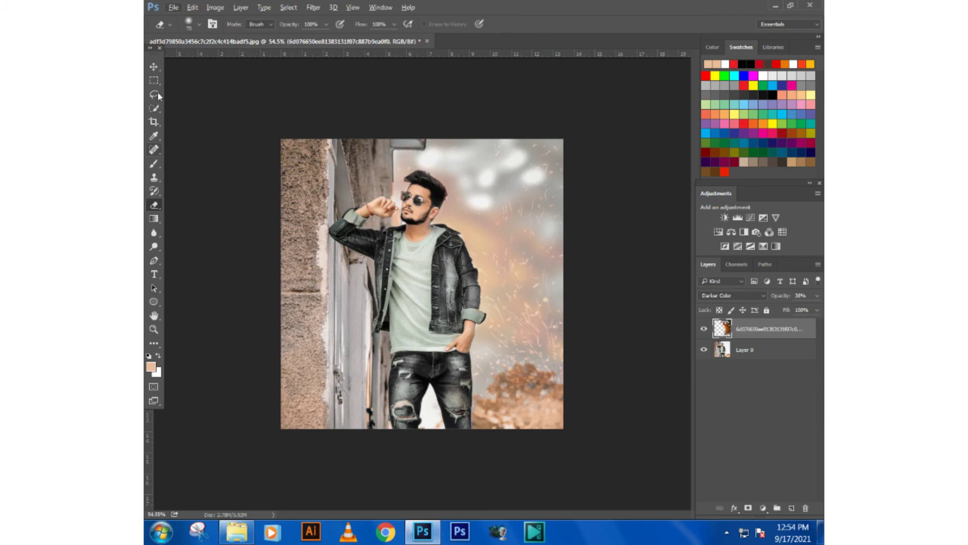
pyautogui.click(156, 67)
# Step: Add a Levels adjustment darkening the shadows with black input 28
pyautogui.click(534, 258)
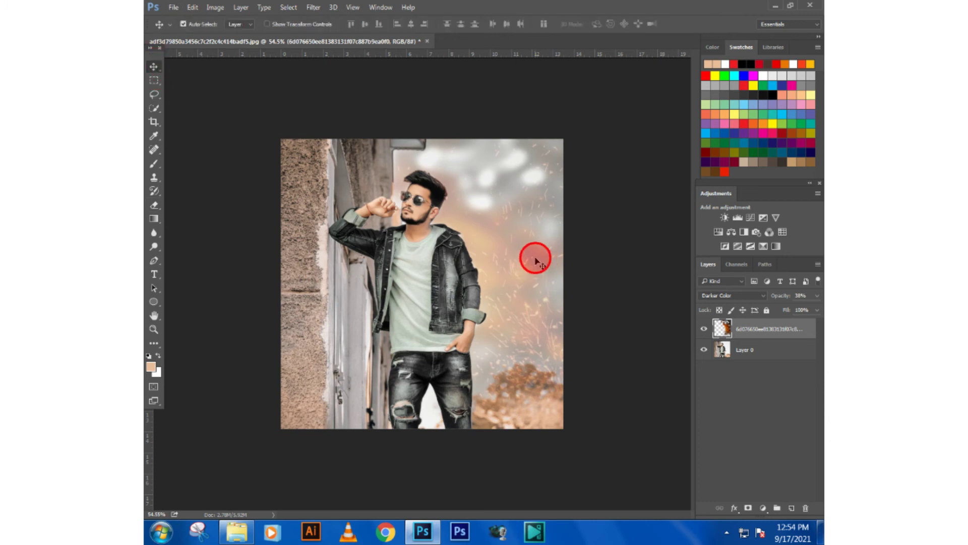
pyautogui.click(736, 218)
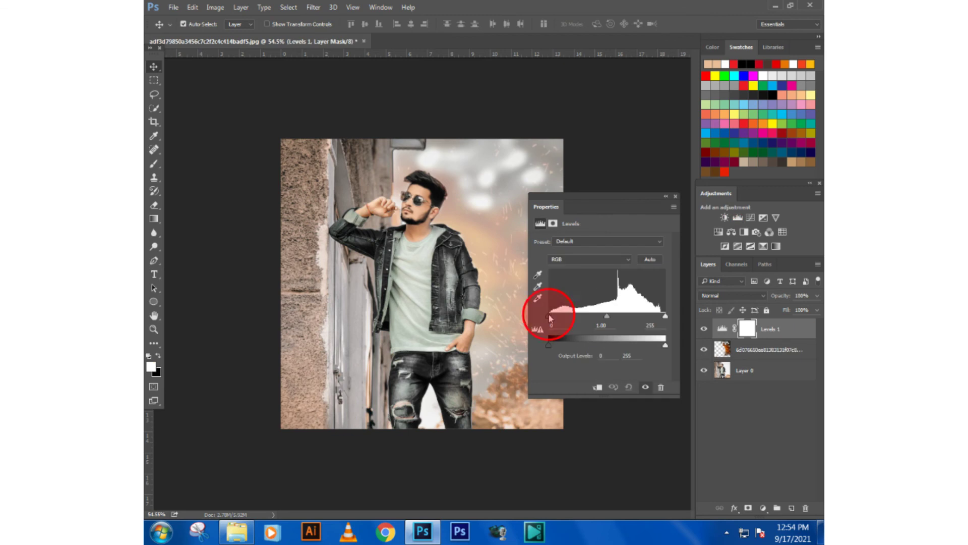
pyautogui.moveTo(549, 315)
pyautogui.mouseDown()
pyautogui.moveTo(629, 316)
pyautogui.moveTo(620, 317)
pyautogui.mouseUp()
pyautogui.click(676, 196)
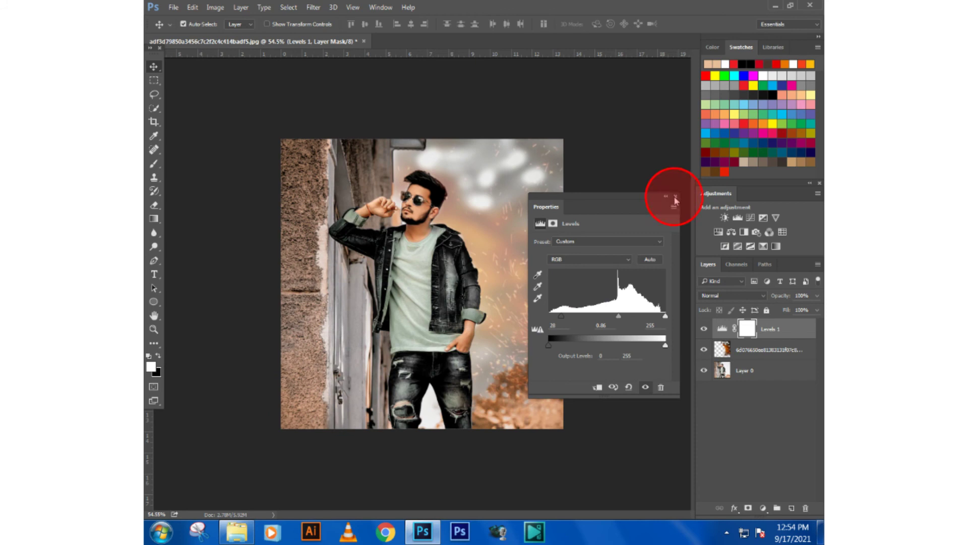
# Step: Merge the Levels 1 layer down into the spark overlay layer
pyautogui.moveTo(764, 326); pyautogui.dragTo(765, 332)
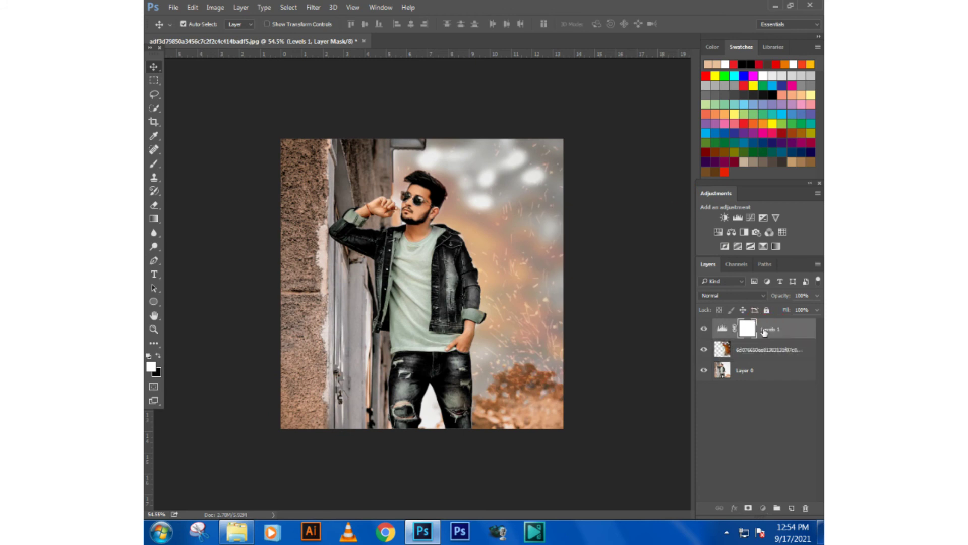
pyautogui.rightClick(751, 330)
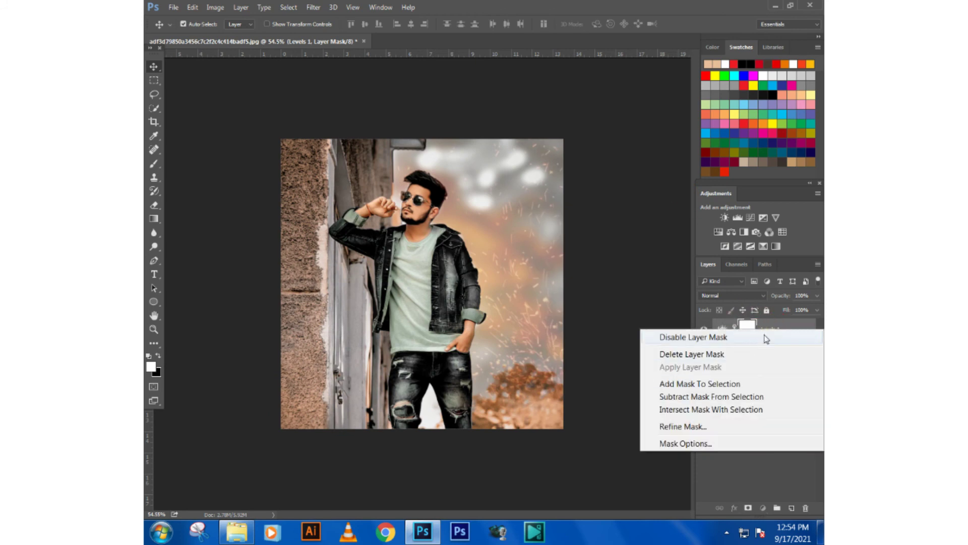
pyautogui.rightClick(778, 325)
pyautogui.click(522, 453)
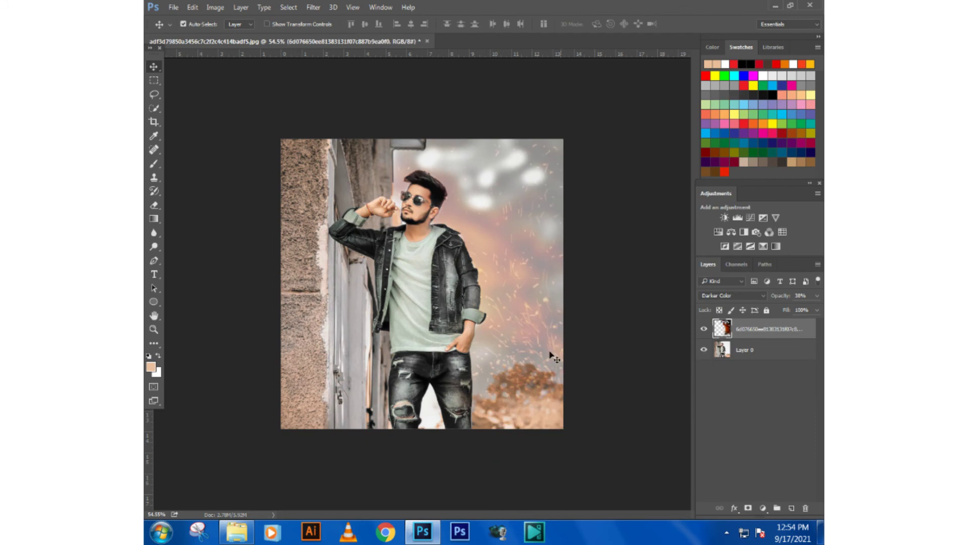
# Step: Erase the spark overlay over the lower-right bush in several spots, then zoom out
pyautogui.scroll(-1, 398, 300)
pyautogui.scroll(3, 459, 327)
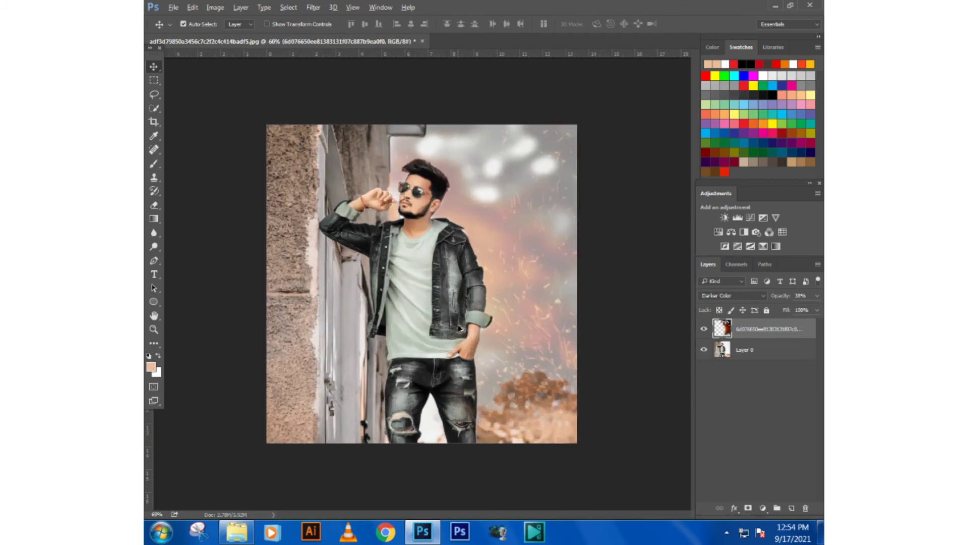
pyautogui.click(154, 205)
pyautogui.click(535, 419)
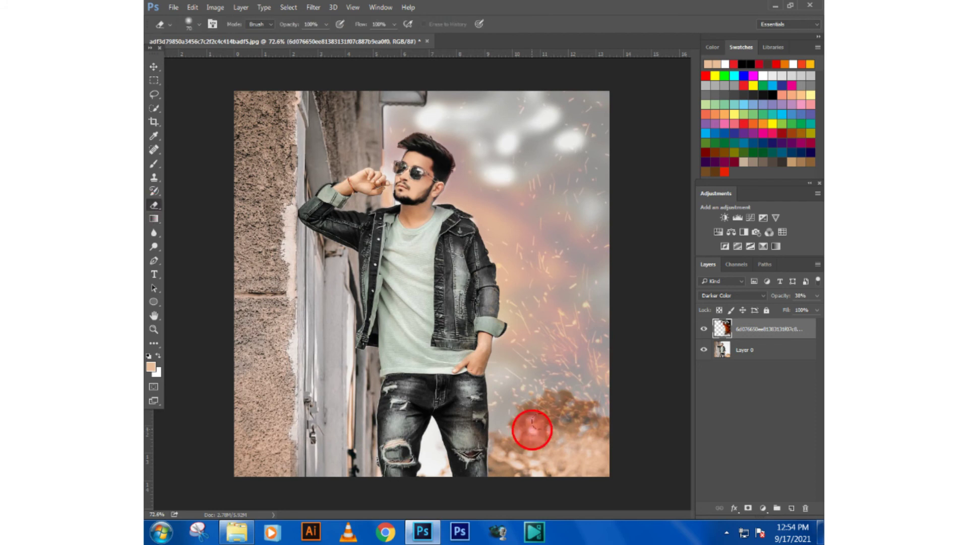
pyautogui.click(521, 420)
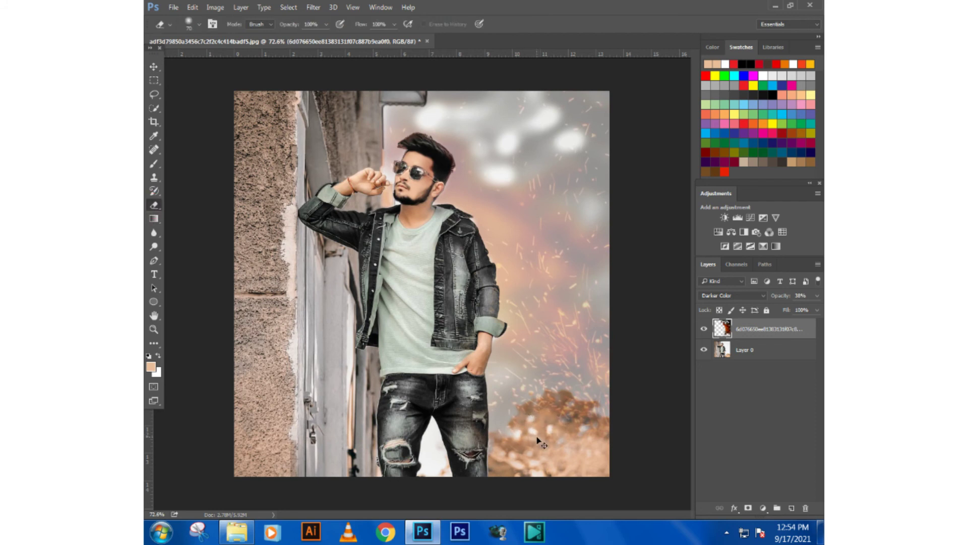
pyautogui.click(546, 409)
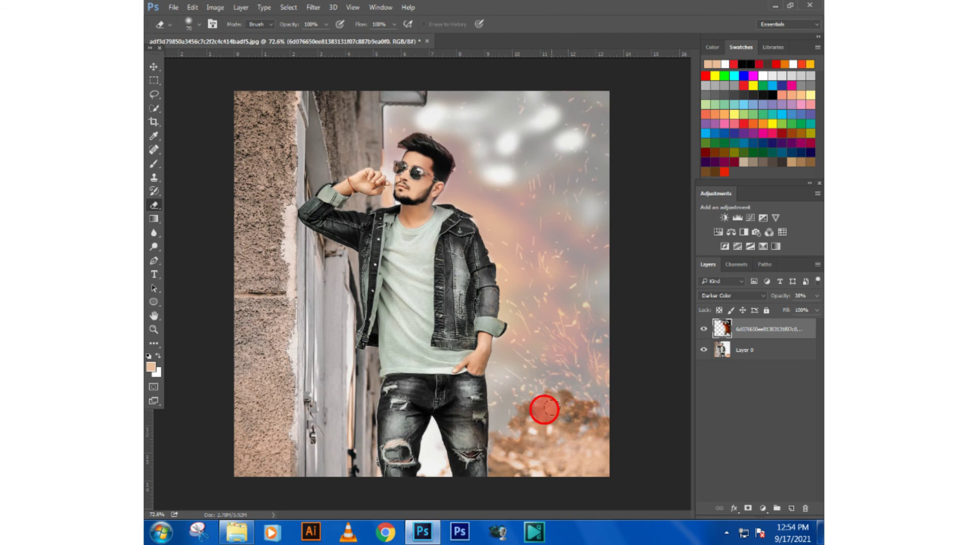
pyautogui.click(566, 406)
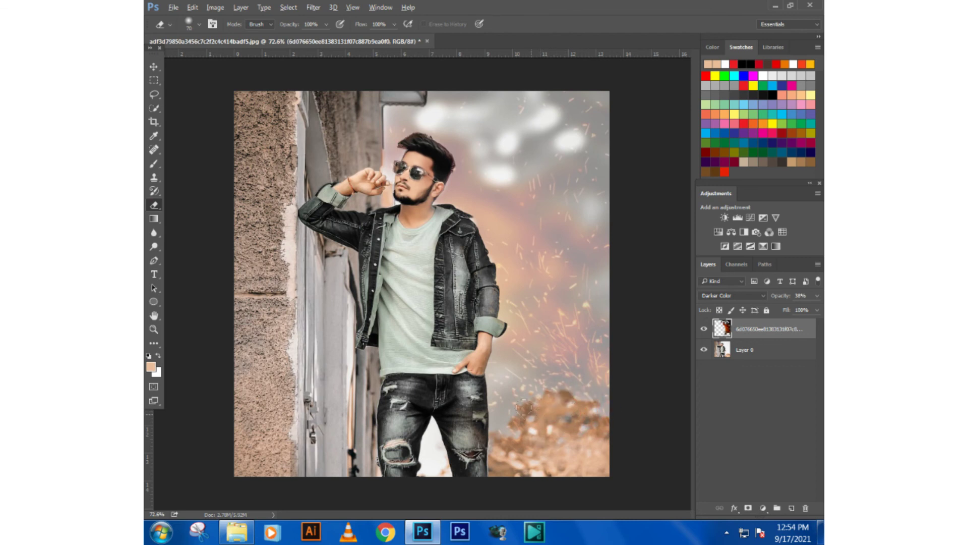
pyautogui.hotkey('ctrl', '-')
pyautogui.click(154, 67)
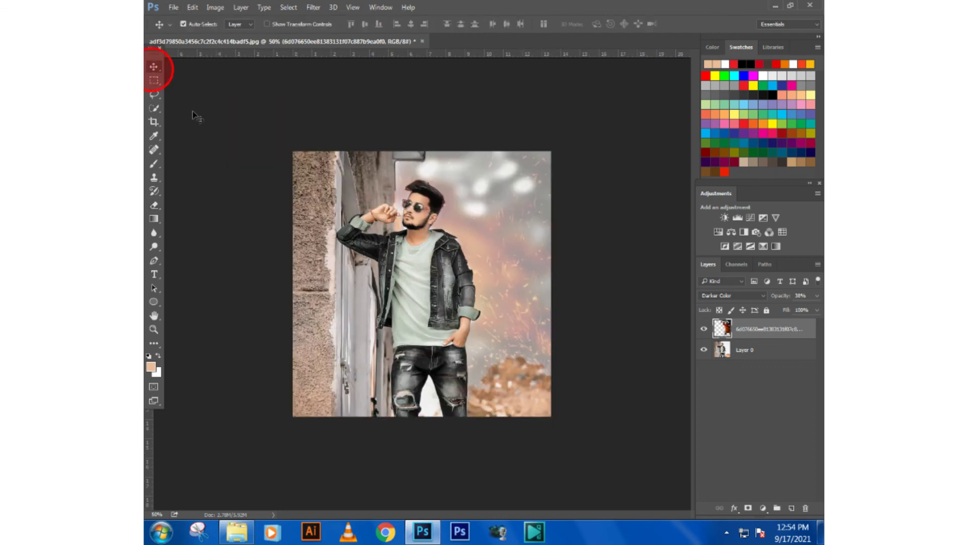
pyautogui.click(198, 118)
pyautogui.hotkey('ctrl', '0')
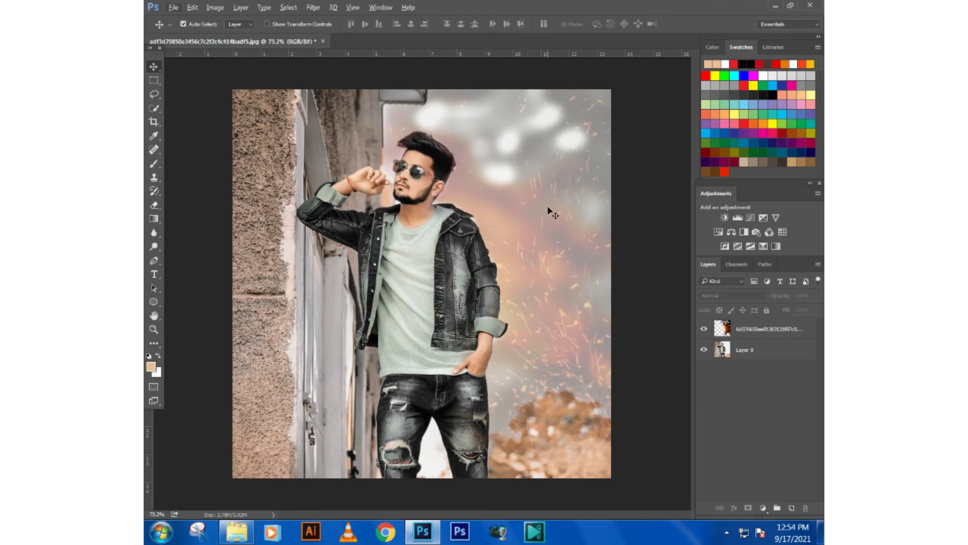
pyautogui.click(758, 331)
pyautogui.click(749, 350)
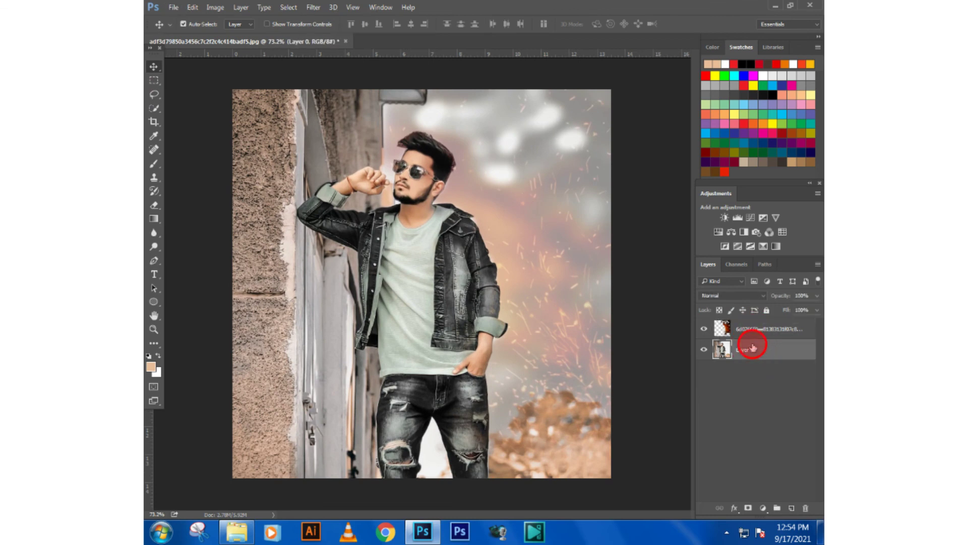
pyautogui.click(661, 304)
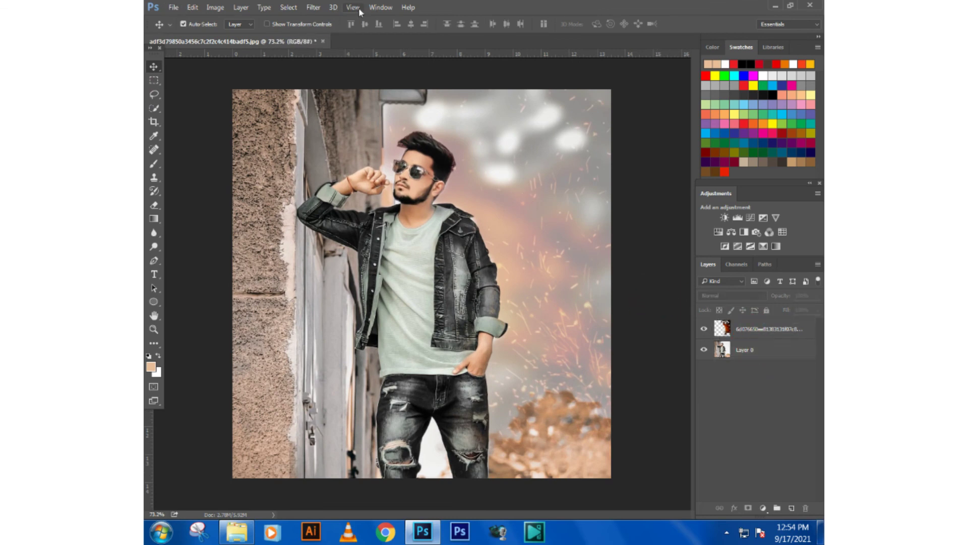
pyautogui.click(526, 175)
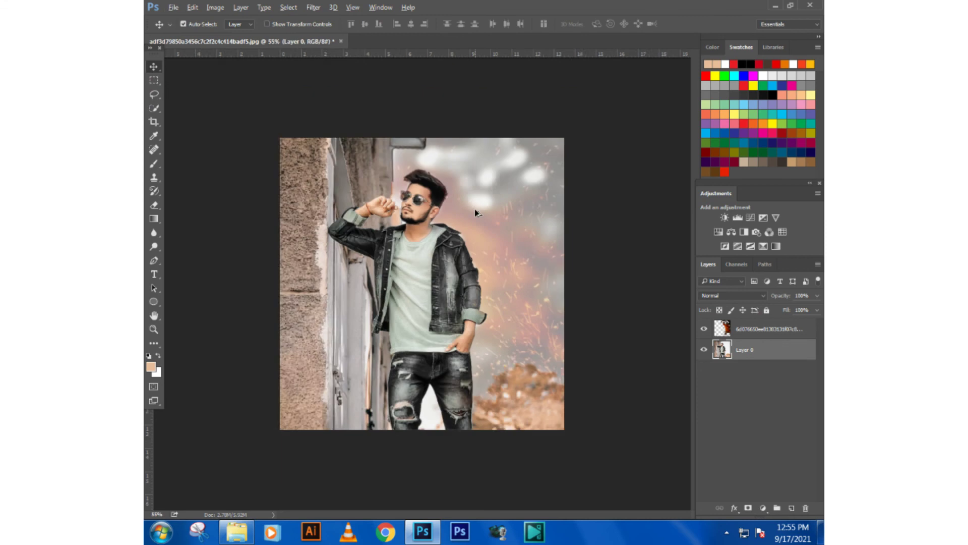
pyautogui.click(620, 210)
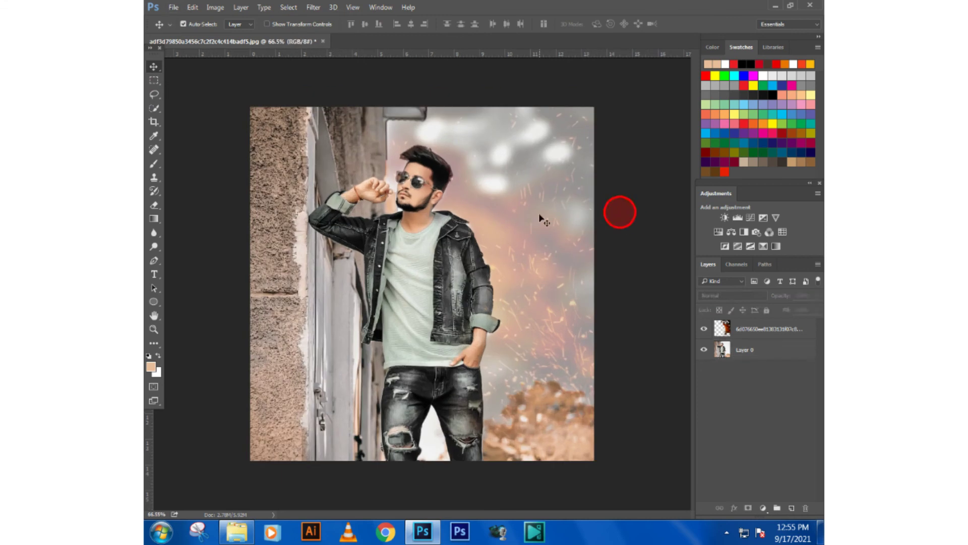
# Step: Open Camera Raw on the spark overlay and set lens vignetting +100 and distortion -3
pyautogui.click(313, 7)
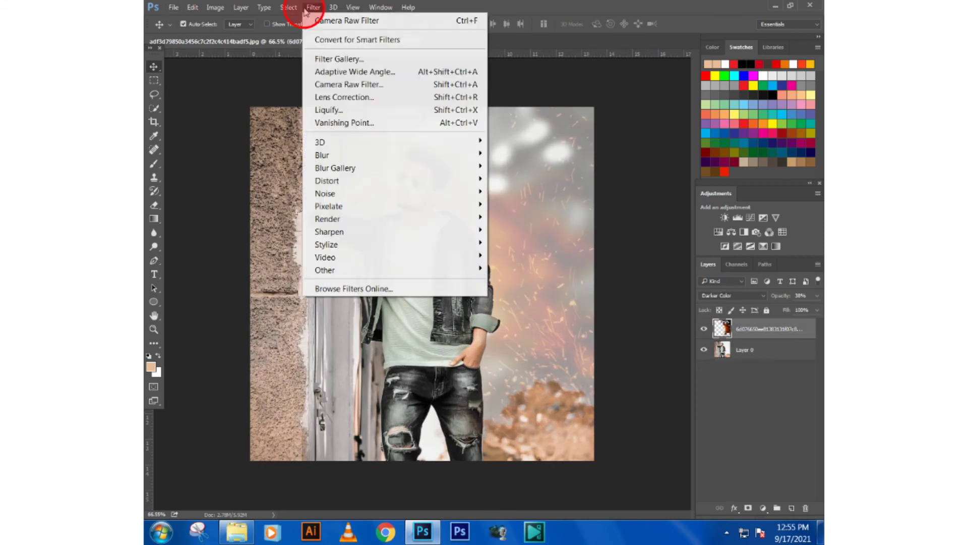
pyautogui.click(343, 87)
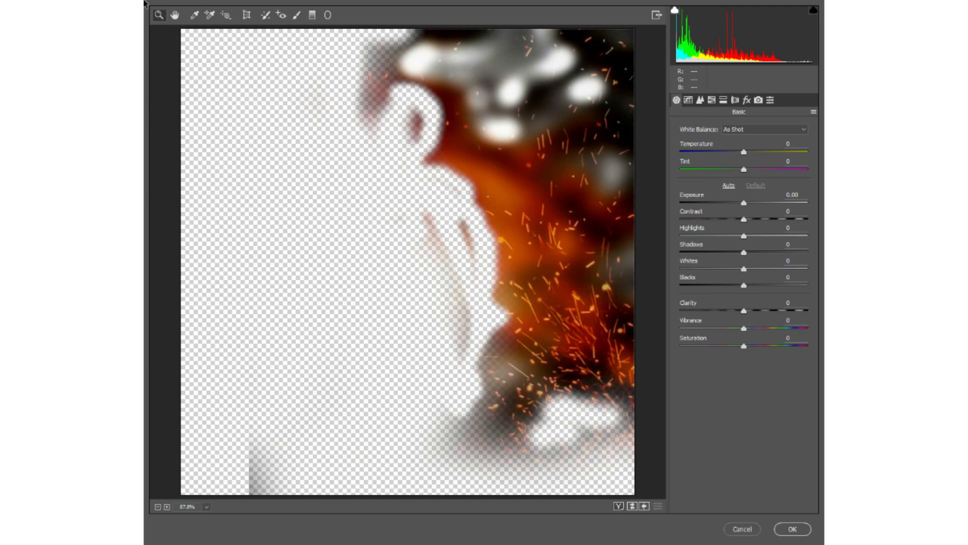
pyautogui.click(701, 101)
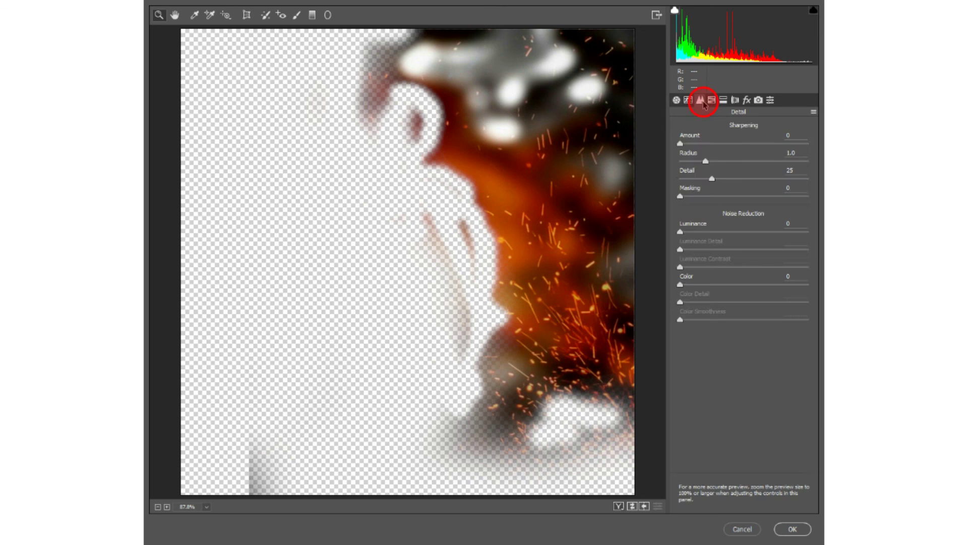
pyautogui.click(712, 100)
pyautogui.click(724, 100)
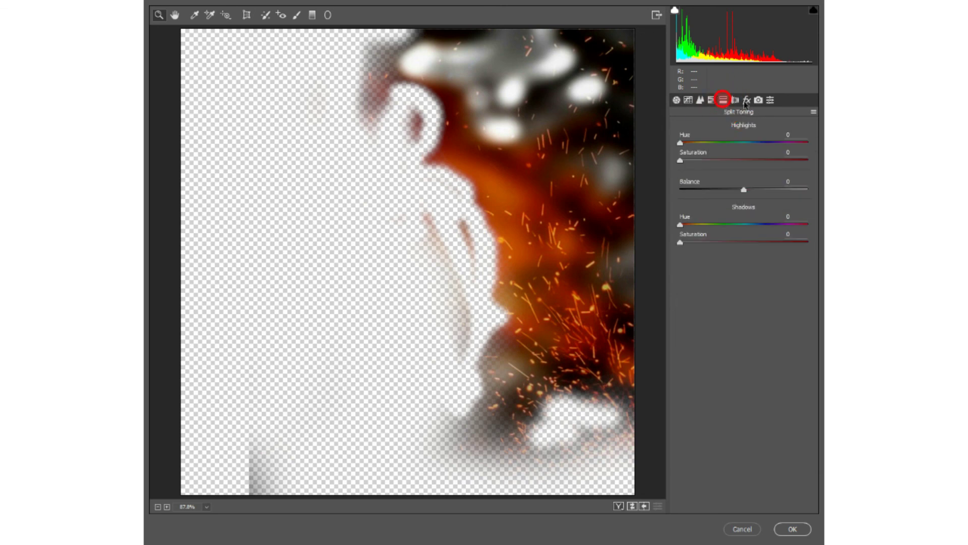
pyautogui.click(736, 100)
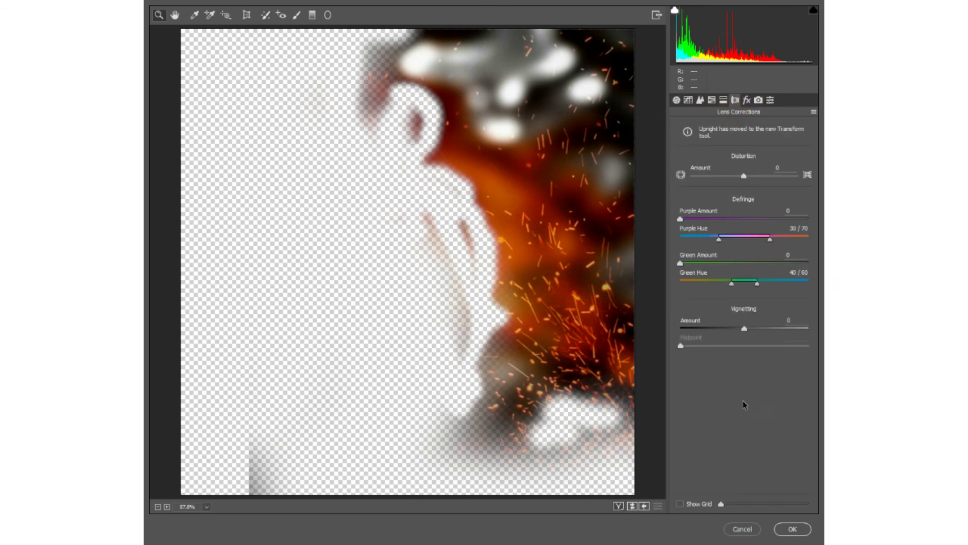
pyautogui.moveTo(739, 331); pyautogui.dragTo(809, 328)
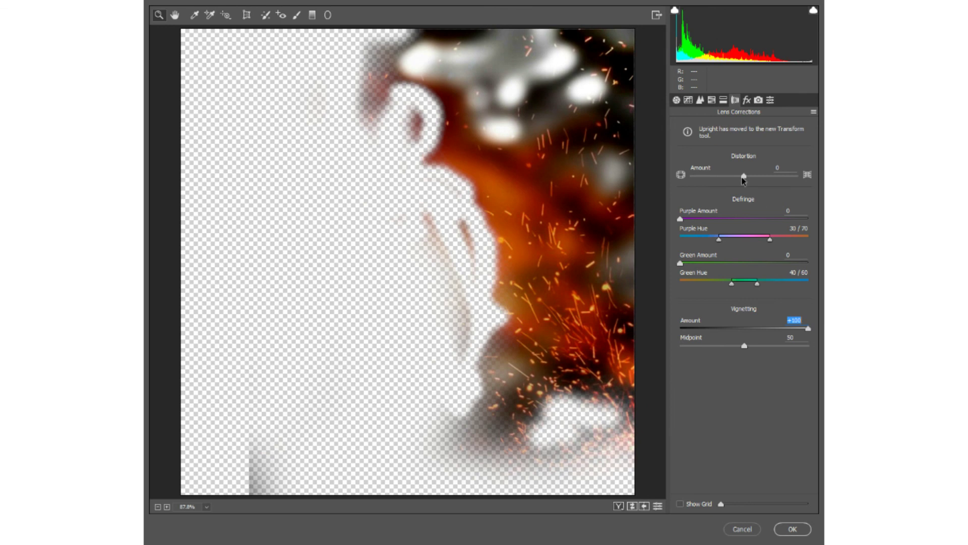
pyautogui.moveTo(744, 176); pyautogui.dragTo(743, 176)
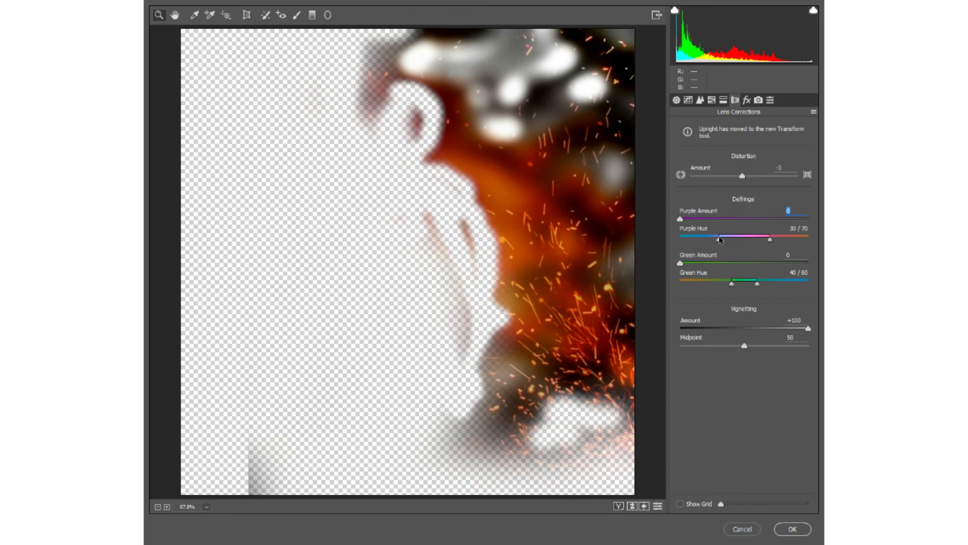
# Step: Adjust defringing: Purple Amount 9 with narrowed hue range, raised Green amount, green hue 62/86
pyautogui.moveTo(719, 239); pyautogui.dragTo(727, 239)
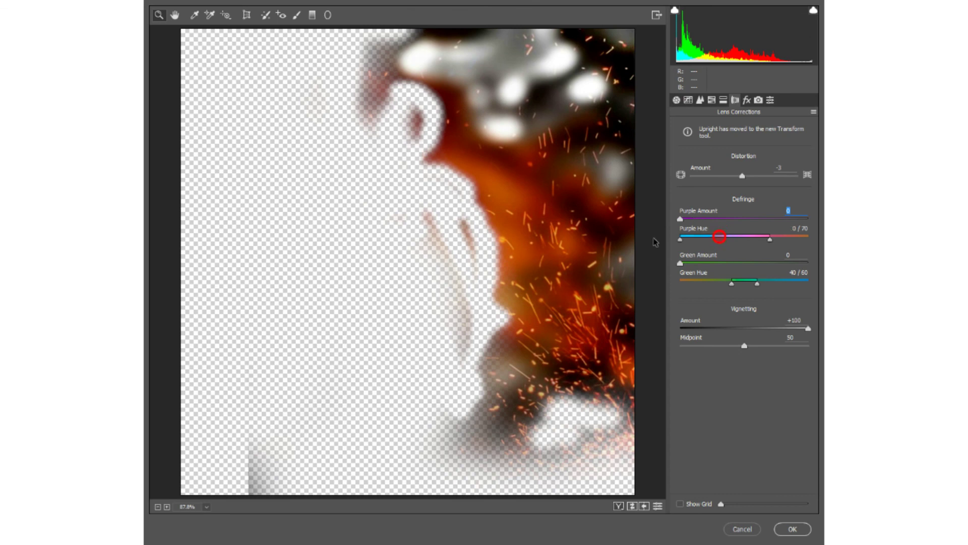
pyautogui.click(680, 503)
pyautogui.click(813, 111)
pyautogui.click(772, 398)
pyautogui.click(789, 211)
pyautogui.write('9')
pyautogui.press('Return')
pyautogui.moveTo(803, 239); pyautogui.dragTo(700, 246)
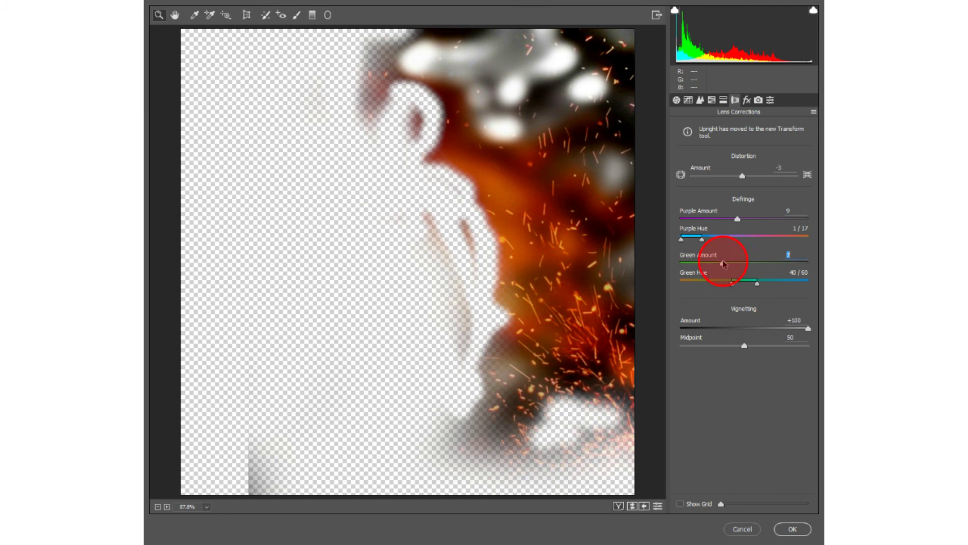
pyautogui.moveTo(724, 263)
pyautogui.mouseDown()
pyautogui.moveTo(797, 264)
pyautogui.moveTo(791, 280)
pyautogui.mouseUp()
pyautogui.moveTo(714, 284); pyautogui.dragTo(759, 285)
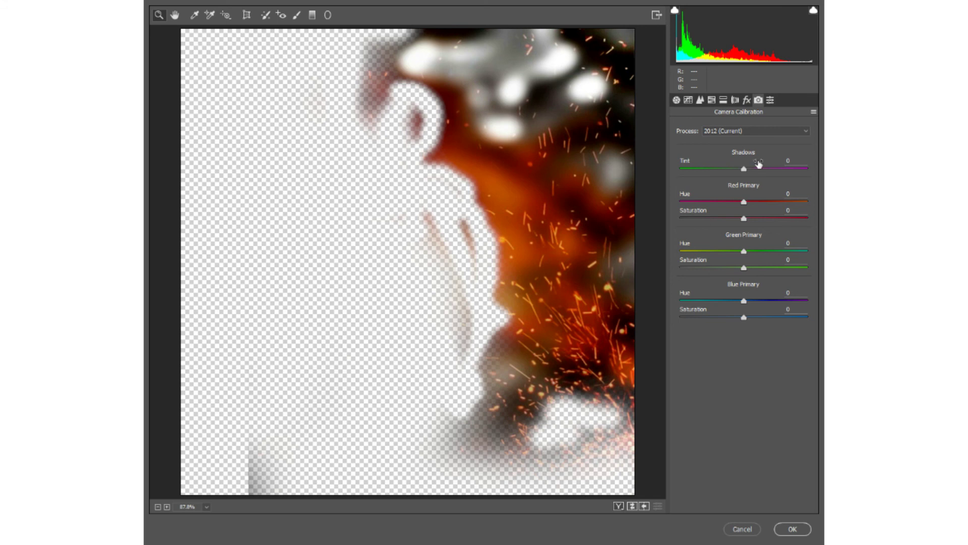
# Step: Calibrate shadow tint and the red, green and blue primary hues and saturations
pyautogui.moveTo(744, 170); pyautogui.dragTo(790, 172)
pyautogui.moveTo(745, 202); pyautogui.dragTo(768, 202)
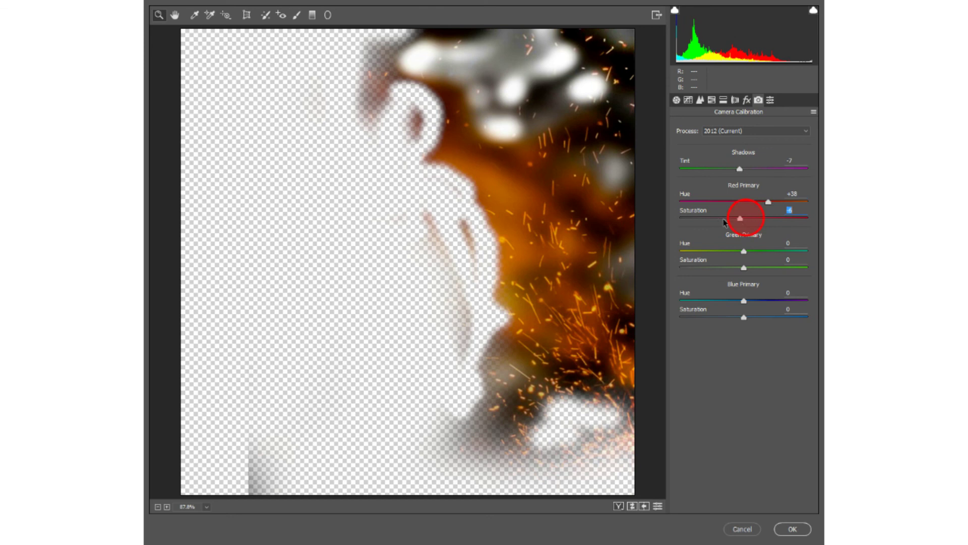
pyautogui.moveTo(724, 221); pyautogui.dragTo(714, 218)
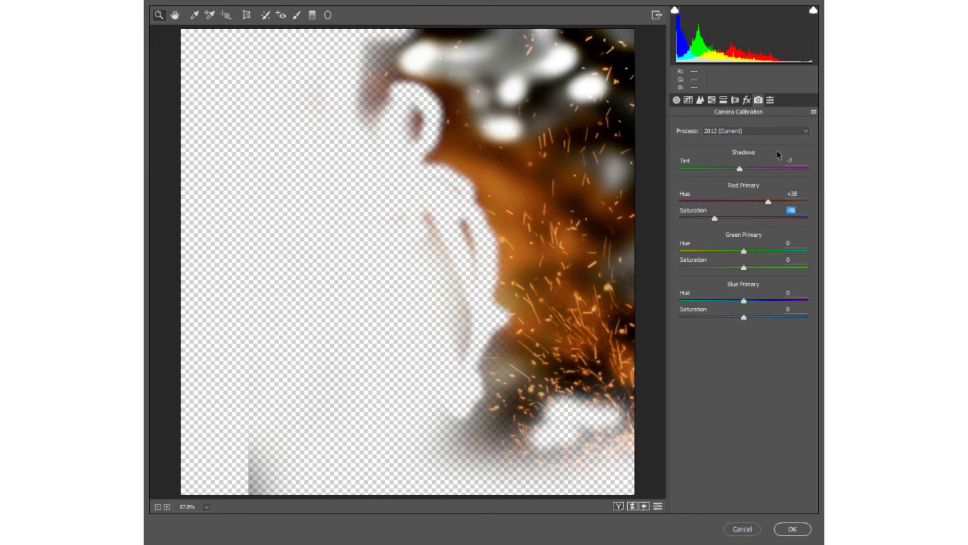
pyautogui.moveTo(783, 255)
pyautogui.mouseDown()
pyautogui.moveTo(742, 255)
pyautogui.moveTo(758, 268)
pyautogui.mouseUp()
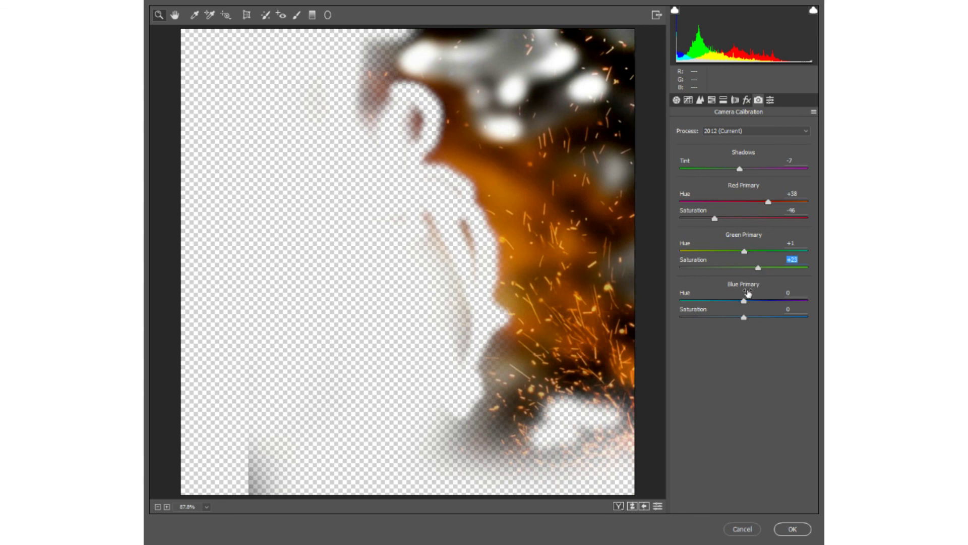
pyautogui.moveTo(715, 302); pyautogui.dragTo(717, 303)
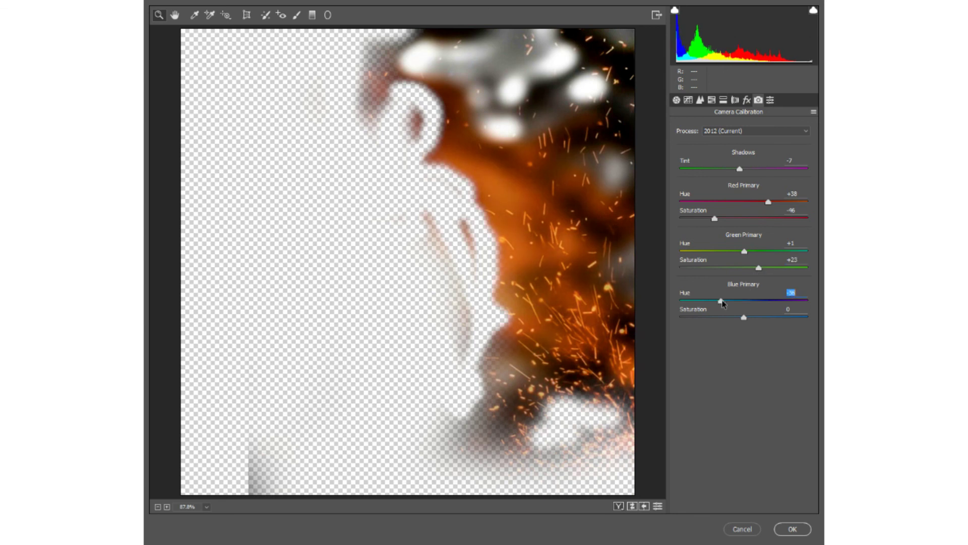
pyautogui.moveTo(769, 320); pyautogui.dragTo(804, 318)
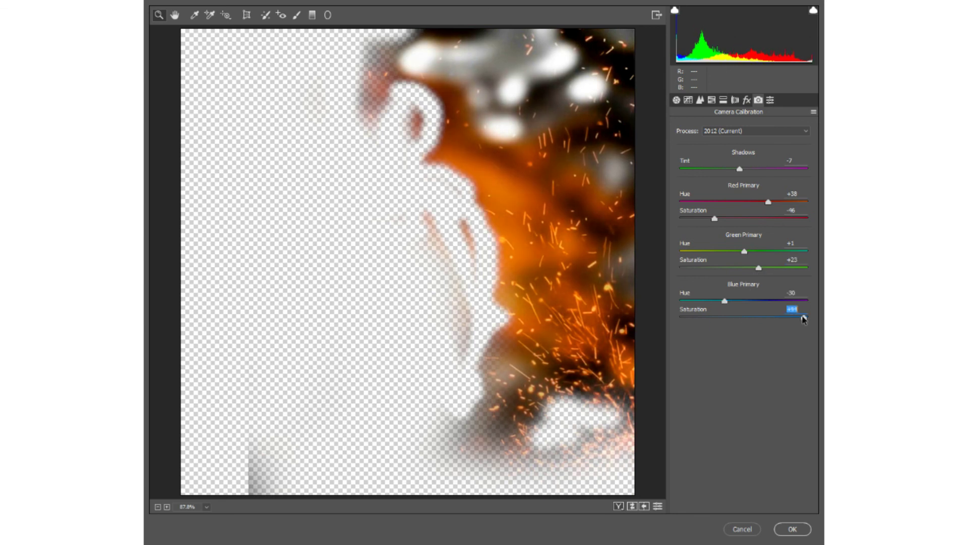
# Step: Check the process version and presets, then apply the Camera Raw calibration to the overlay
pyautogui.click(771, 136)
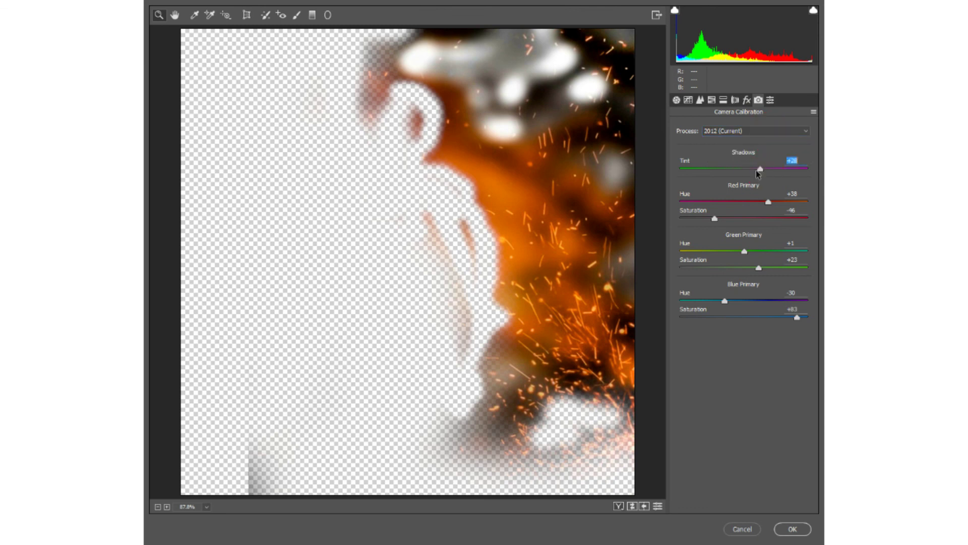
pyautogui.click(770, 99)
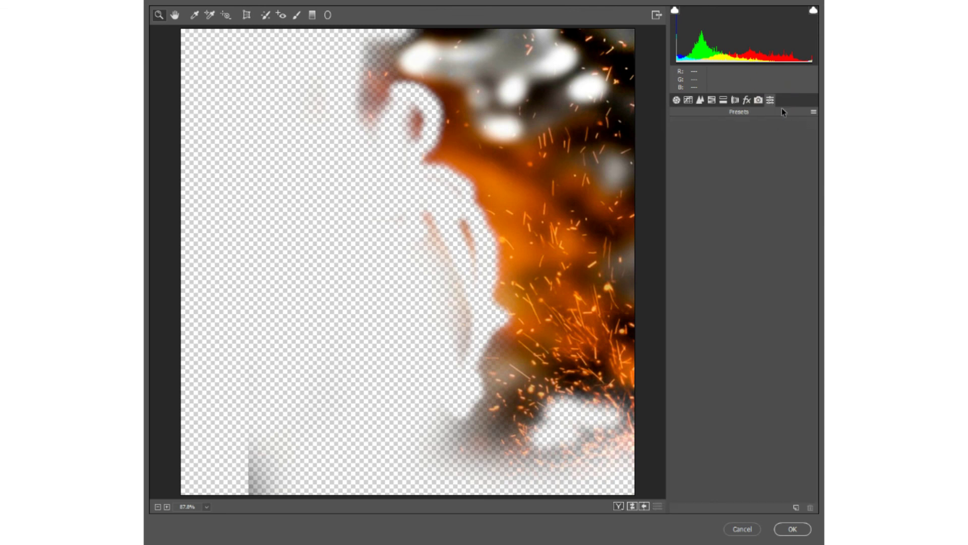
pyautogui.click(763, 101)
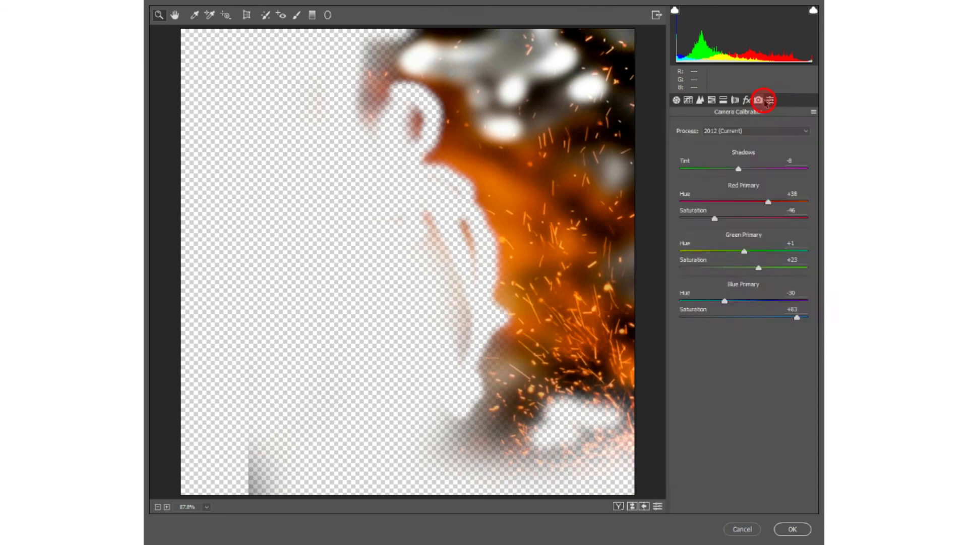
pyautogui.click(793, 528)
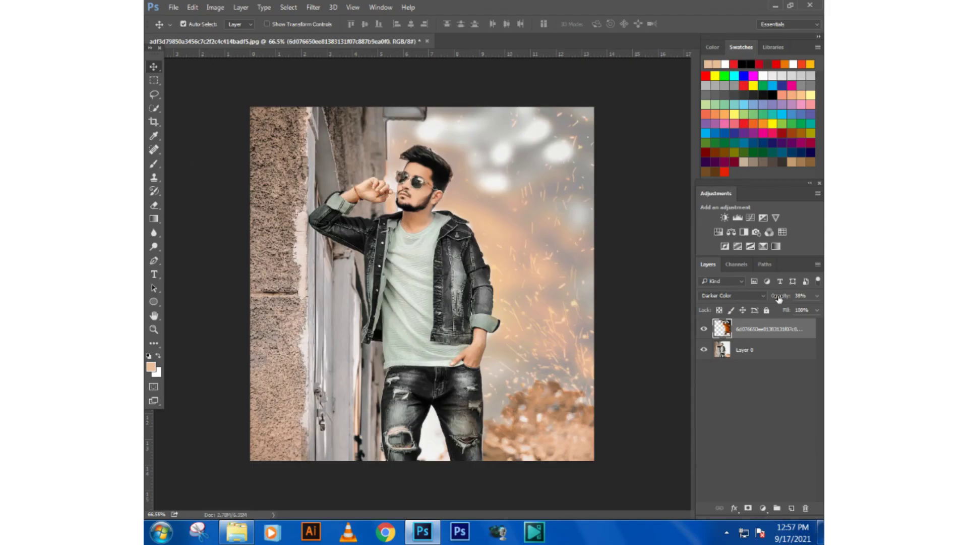
# Step: Lower the spark overlay to 28% opacity, erase it over the hair, and zoom in
pyautogui.moveTo(797, 295); pyautogui.dragTo(774, 295)
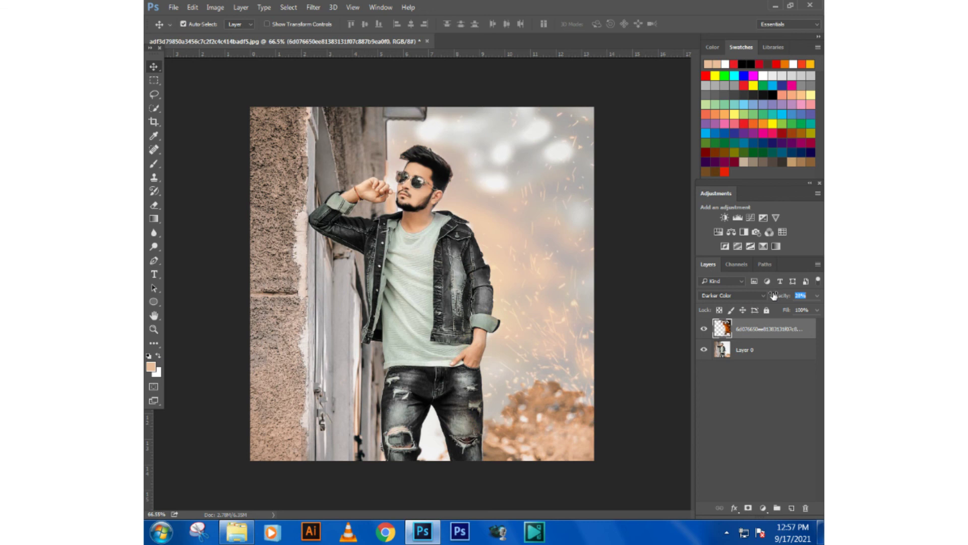
pyautogui.click(766, 405)
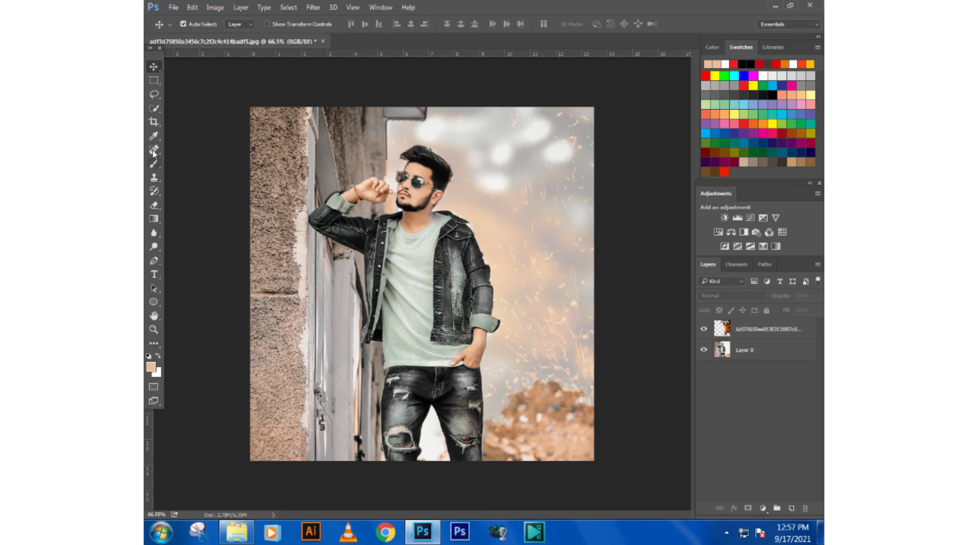
pyautogui.click(153, 203)
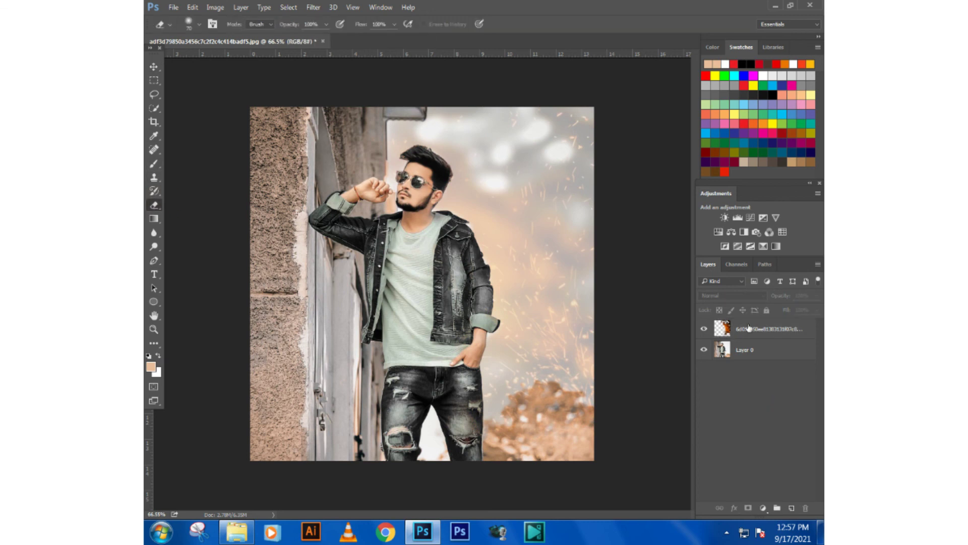
pyautogui.click(749, 328)
pyautogui.click(425, 170)
pyautogui.click(424, 167)
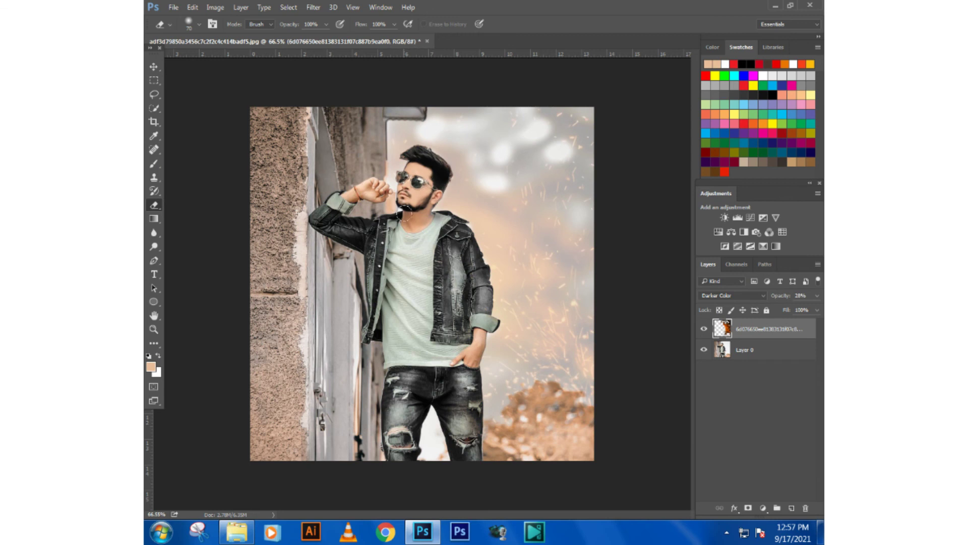
pyautogui.scroll(4, 465, 190)
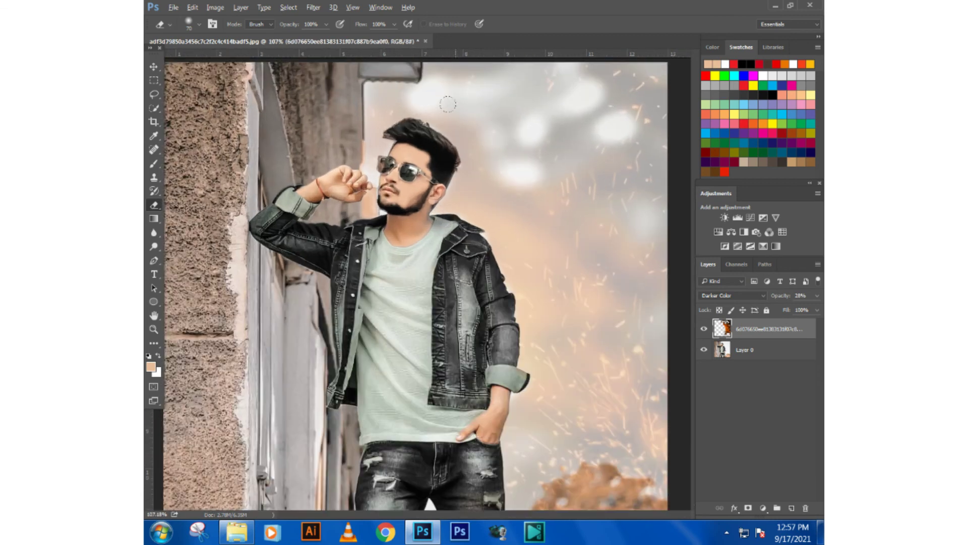
pyautogui.scroll(10, 399, 73)
pyautogui.scroll(2, 399, 73)
# Step: Target Layer 0 and pick a 14 px Brush preset
pyautogui.click(748, 345)
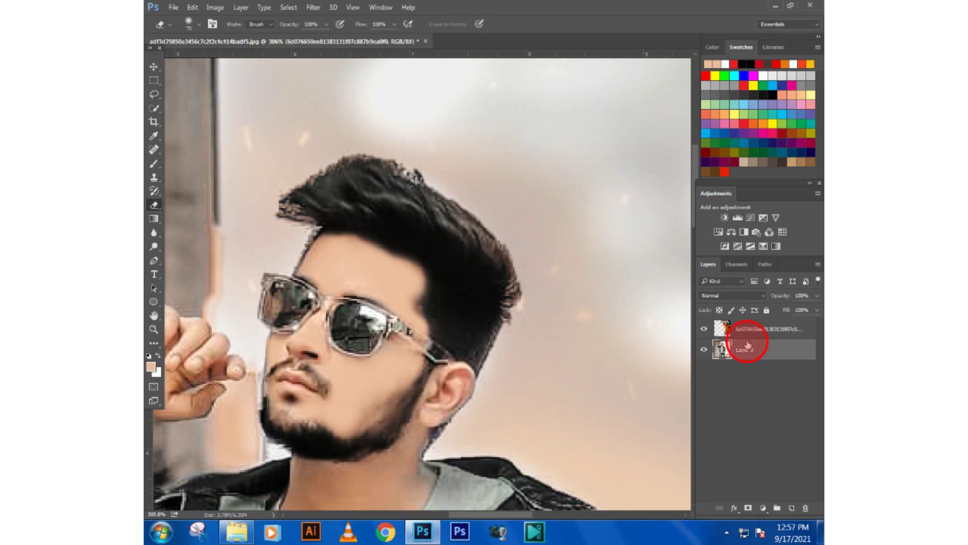
pyautogui.click(153, 163)
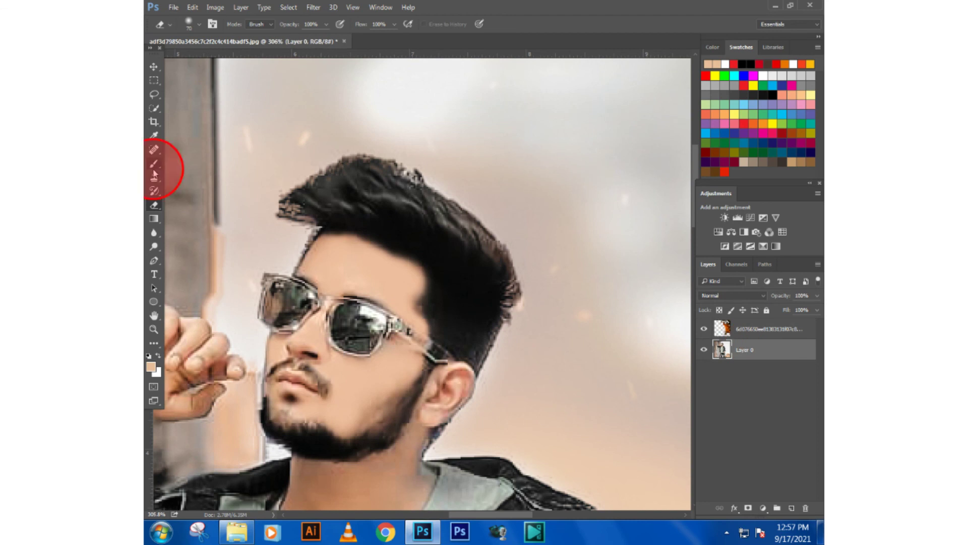
pyautogui.click(195, 25)
pyautogui.scroll(-2, 257, 161)
pyautogui.scroll(-2, 253, 159)
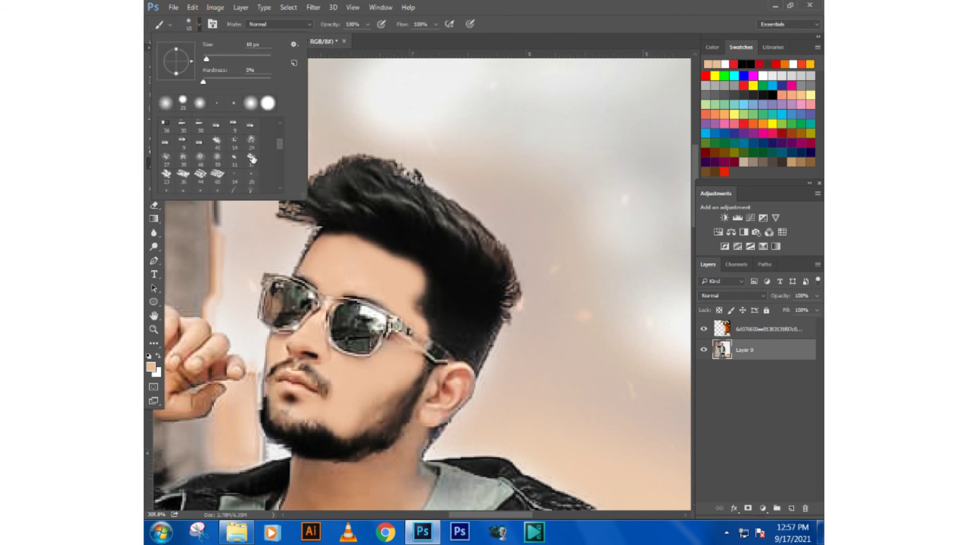
pyautogui.click(236, 142)
# Step: Switch to the Smudge Tool and try the 11, 26 and 42 px presets
pyautogui.click(154, 233)
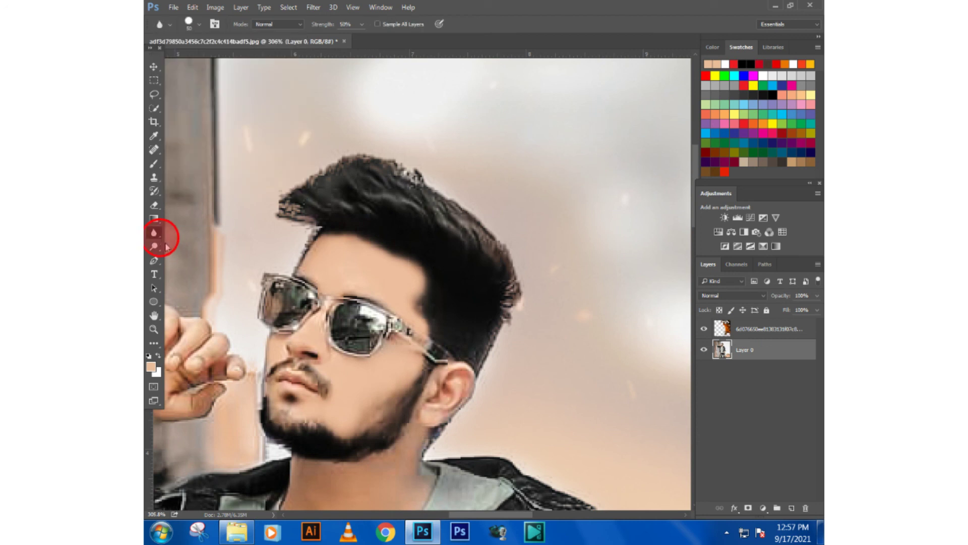
pyautogui.click(180, 254)
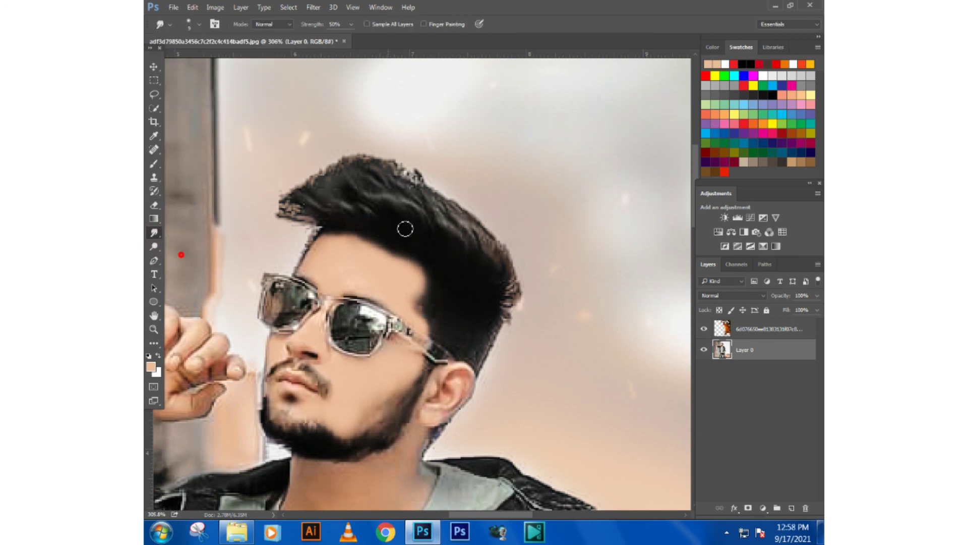
pyautogui.click(205, 22)
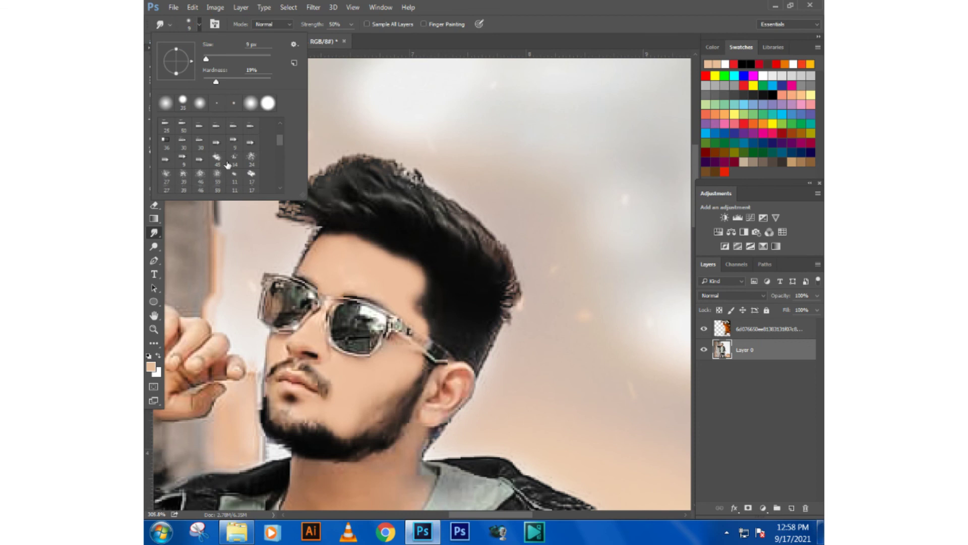
pyautogui.scroll(-1, 229, 185)
pyautogui.click(235, 160)
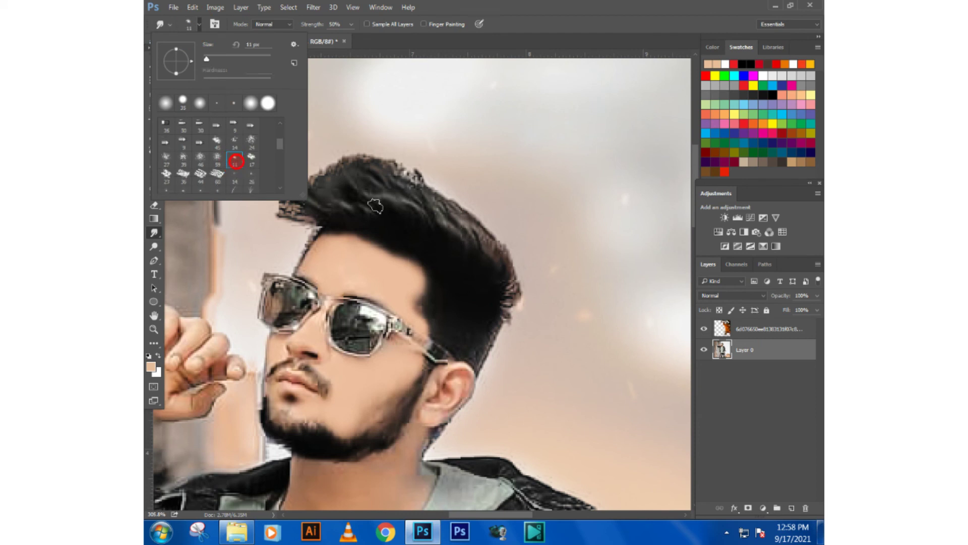
pyautogui.scroll(-1, 231, 169)
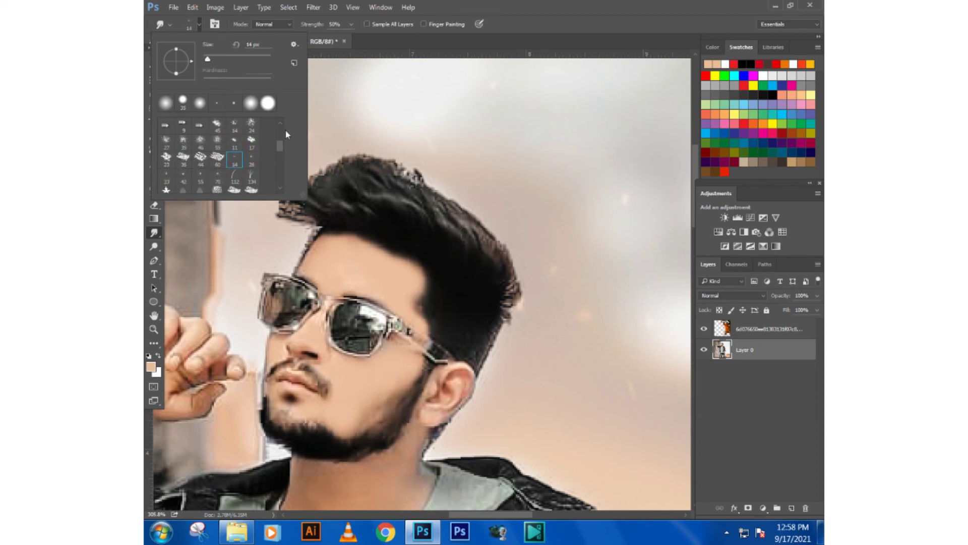
pyautogui.click(252, 161)
pyautogui.scroll(-1, 218, 178)
pyautogui.click(183, 160)
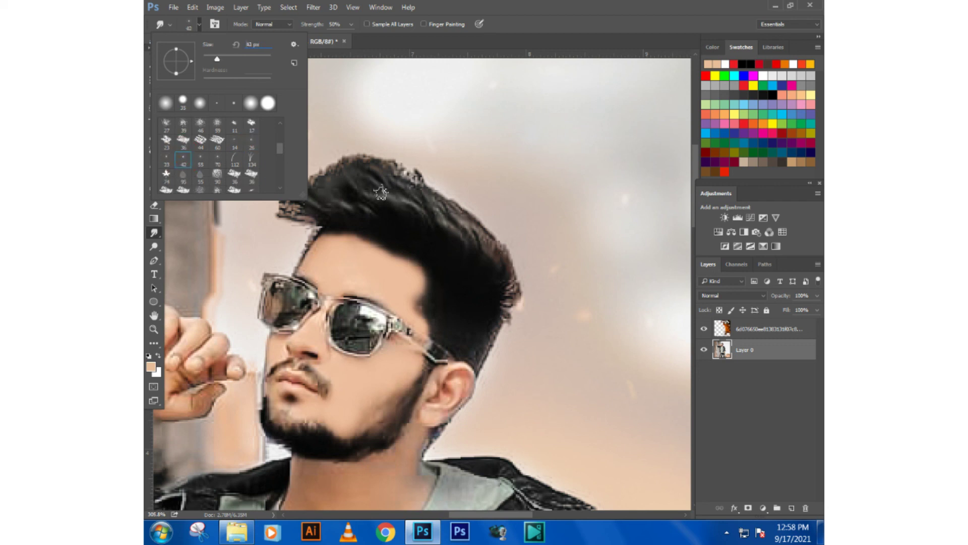
# Step: Try the large 2048, 1546 and 5000 px smudge brush presets
pyautogui.scroll(-1, 203, 178)
pyautogui.scroll(-1, 203, 178)
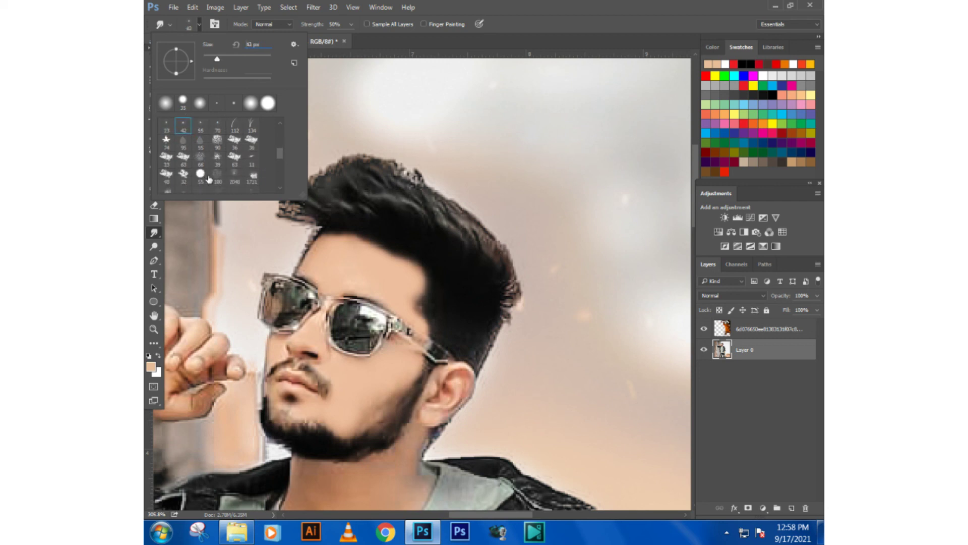
pyautogui.click(235, 176)
pyautogui.scroll(-2, 216, 179)
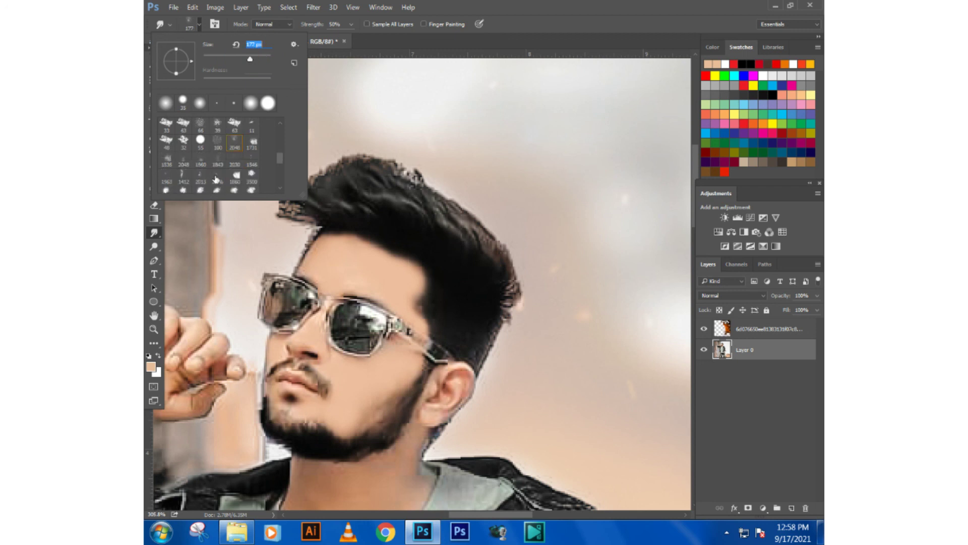
pyautogui.click(252, 165)
pyautogui.scroll(-2, 240, 173)
pyautogui.scroll(-1, 239, 173)
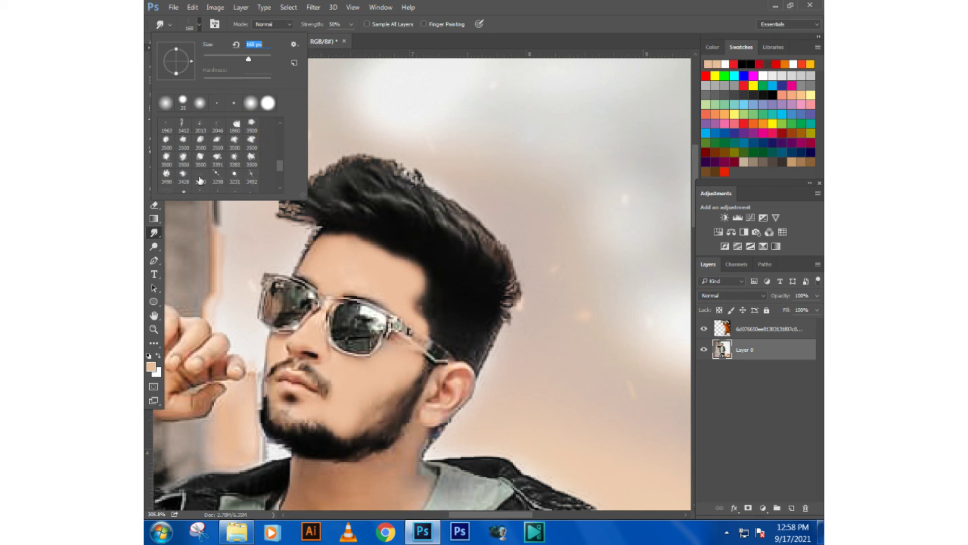
pyautogui.click(200, 177)
pyautogui.scroll(-2, 224, 183)
pyautogui.scroll(-1, 191, 180)
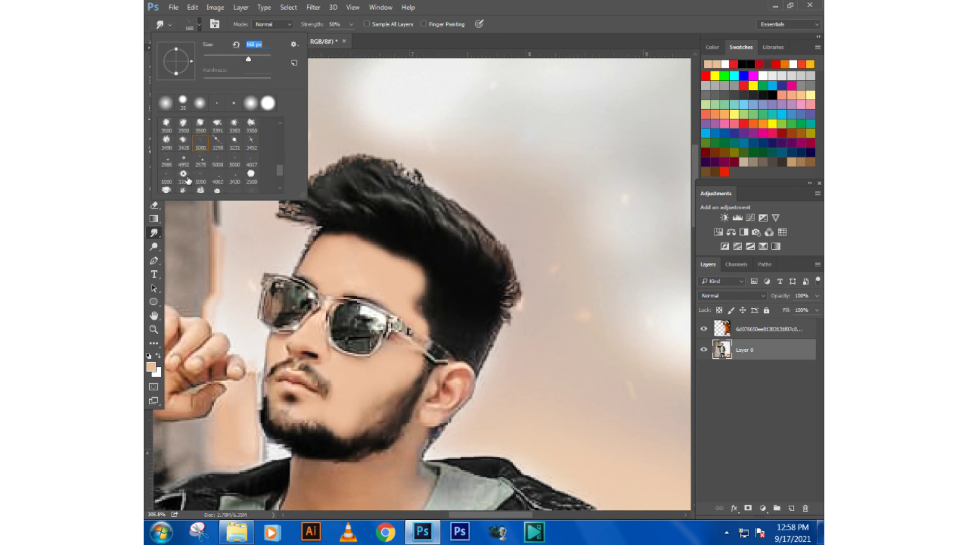
pyautogui.scroll(-1, 191, 180)
pyautogui.scroll(-1, 189, 181)
pyautogui.scroll(-1, 188, 181)
# Step: Use the 2048 px preset at about 183 px to smudge the spiky right hair edge
pyautogui.scroll(1, 188, 180)
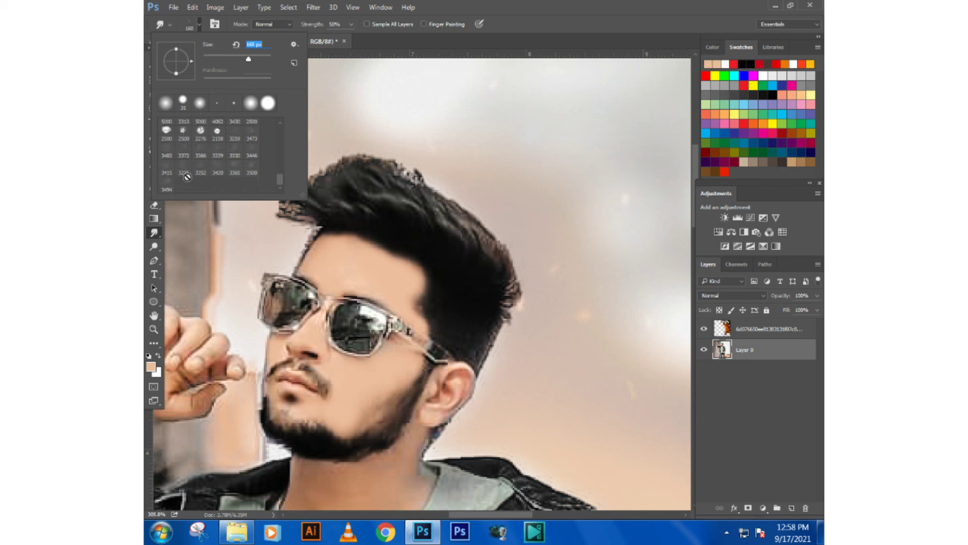
pyautogui.scroll(1, 190, 181)
pyautogui.scroll(1, 191, 180)
pyautogui.scroll(1, 192, 180)
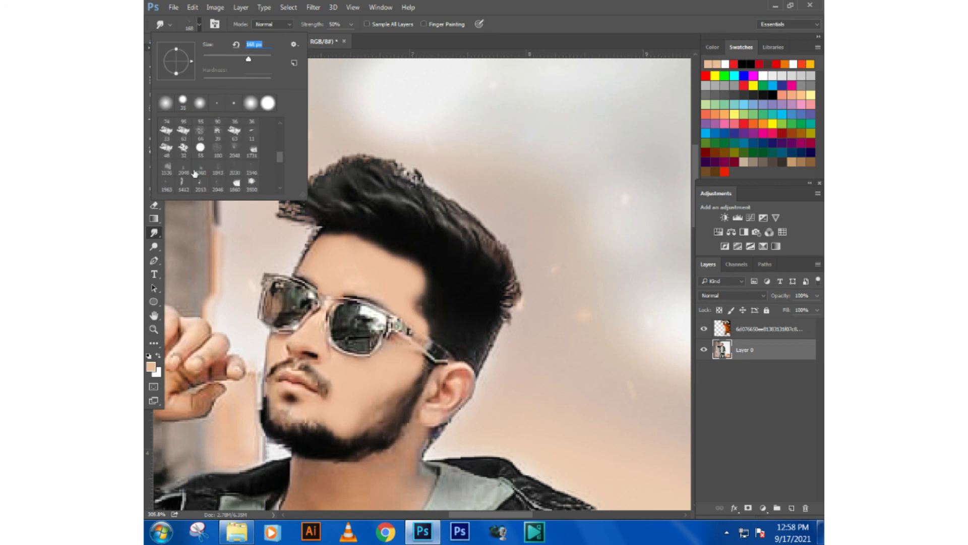
pyautogui.click(184, 170)
pyautogui.moveTo(266, 59); pyautogui.dragTo(252, 60)
pyautogui.click(449, 5)
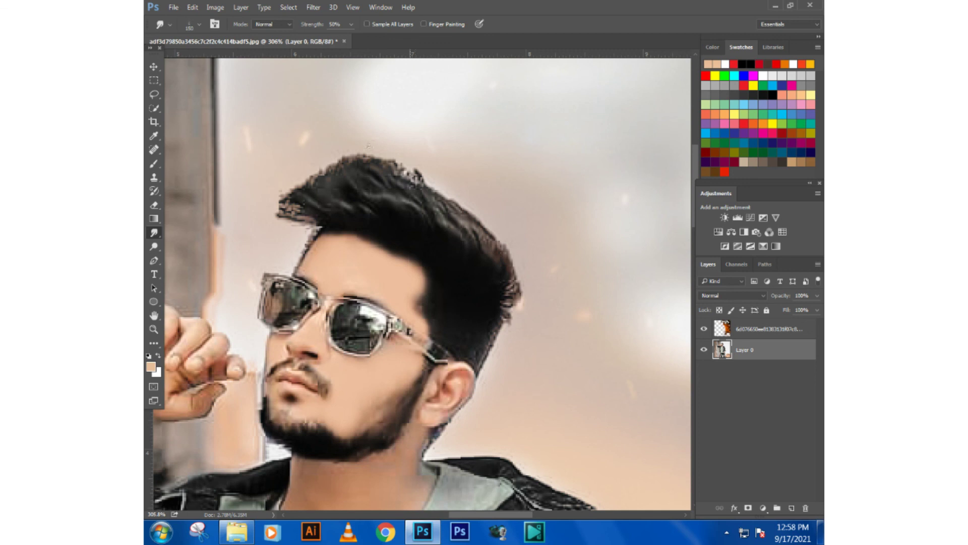
pyautogui.moveTo(410, 195)
pyautogui.mouseDown()
pyautogui.moveTo(492, 274)
pyautogui.moveTo(486, 263)
pyautogui.mouseUp()
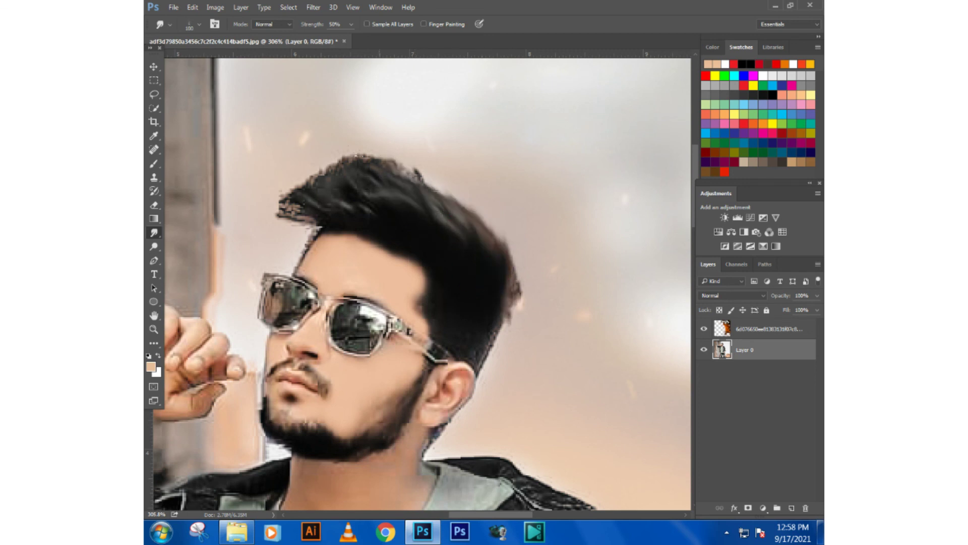
# Step: Set the Smudge tip angle to -138° and smudge the hair's top edge and left tips
pyautogui.click(214, 24)
pyautogui.moveTo(779, 134); pyautogui.dragTo(781, 153)
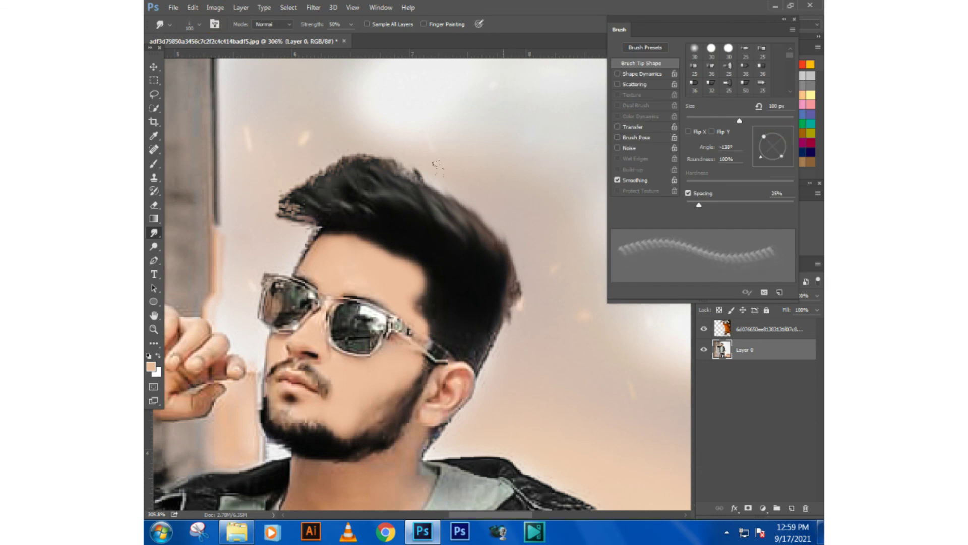
pyautogui.click(795, 21)
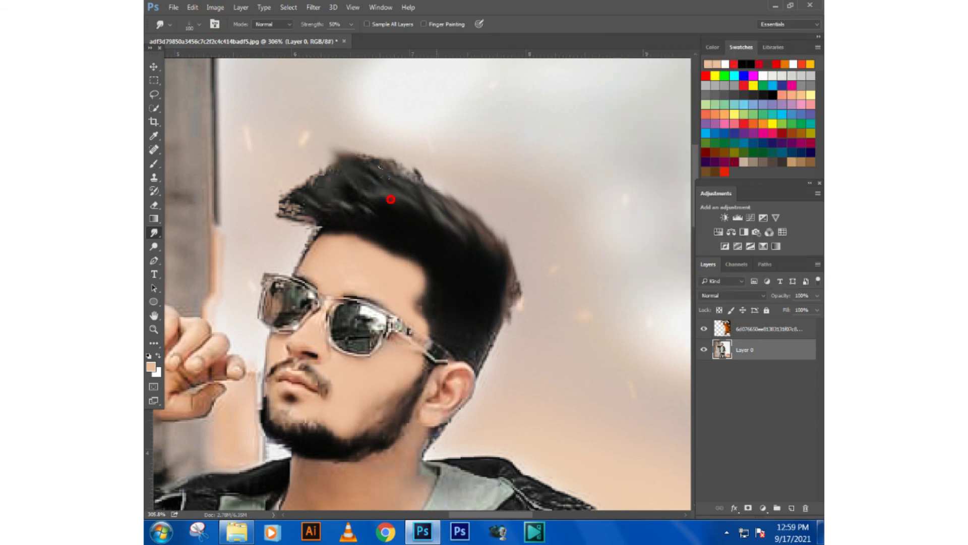
pyautogui.moveTo(389, 199); pyautogui.dragTo(309, 162)
pyautogui.moveTo(371, 219); pyautogui.dragTo(357, 232)
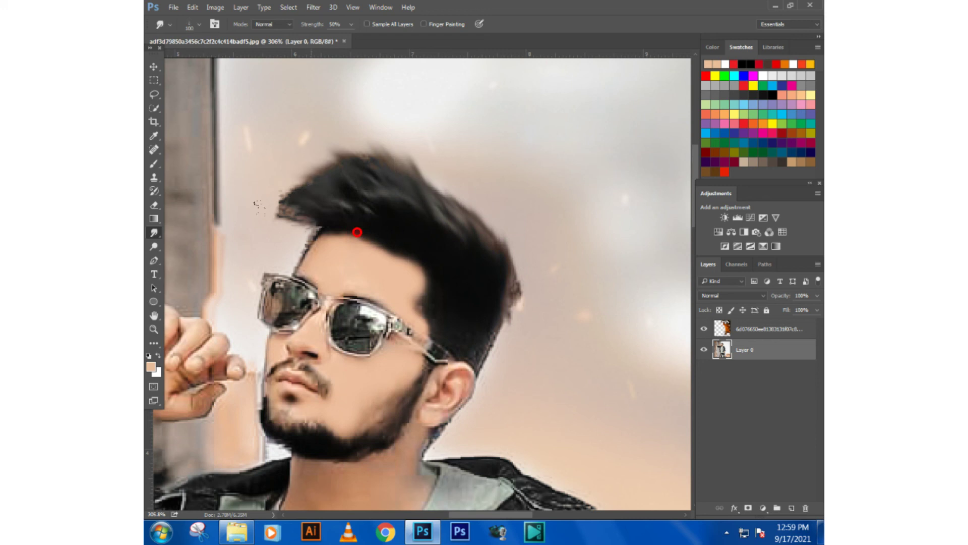
# Step: Switch to a 14 px brush tip and smudge the upper-left and top hair edges outward
pyautogui.click(200, 24)
pyautogui.click(234, 169)
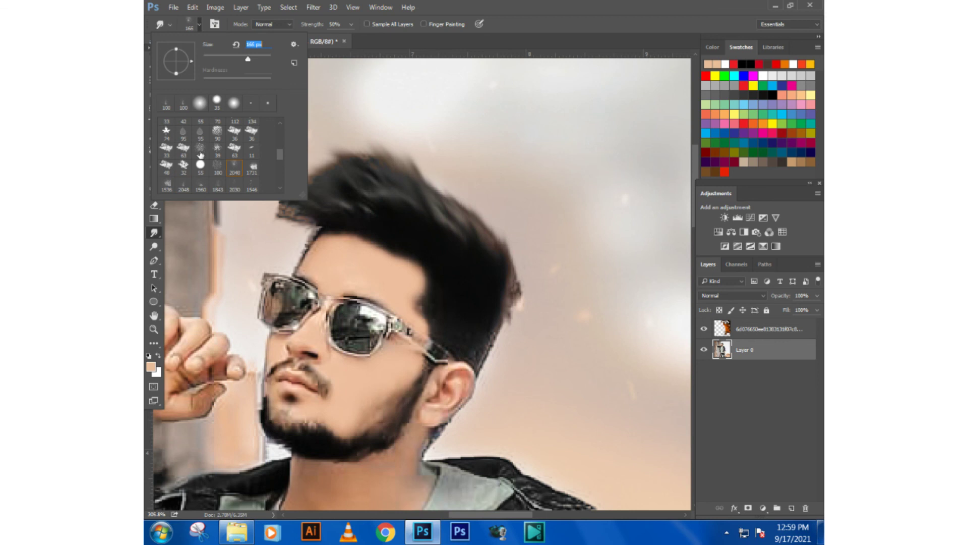
pyautogui.scroll(5, 217, 151)
pyautogui.click(235, 142)
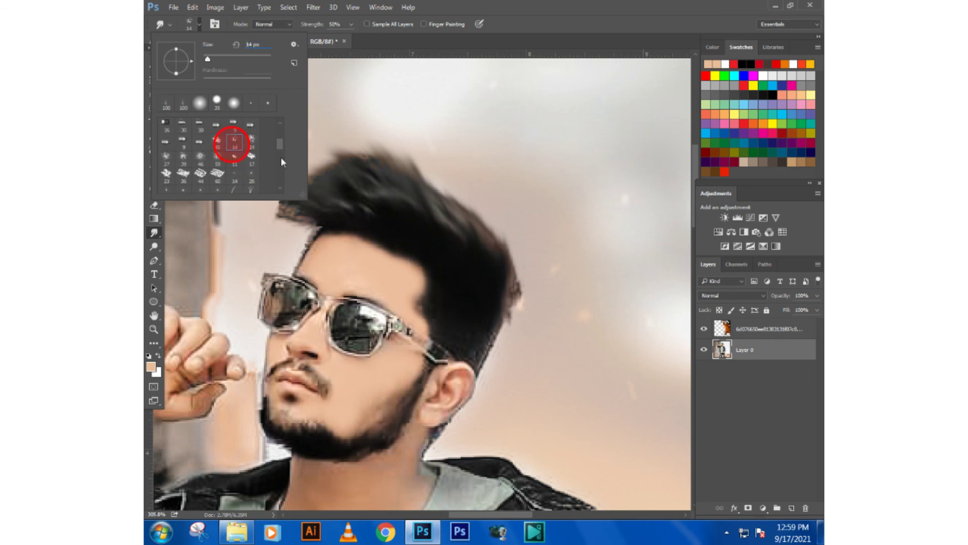
pyautogui.click(362, 182)
pyautogui.moveTo(331, 201)
pyautogui.mouseDown()
pyautogui.moveTo(305, 226)
pyautogui.moveTo(325, 181)
pyautogui.moveTo(287, 162)
pyautogui.mouseUp()
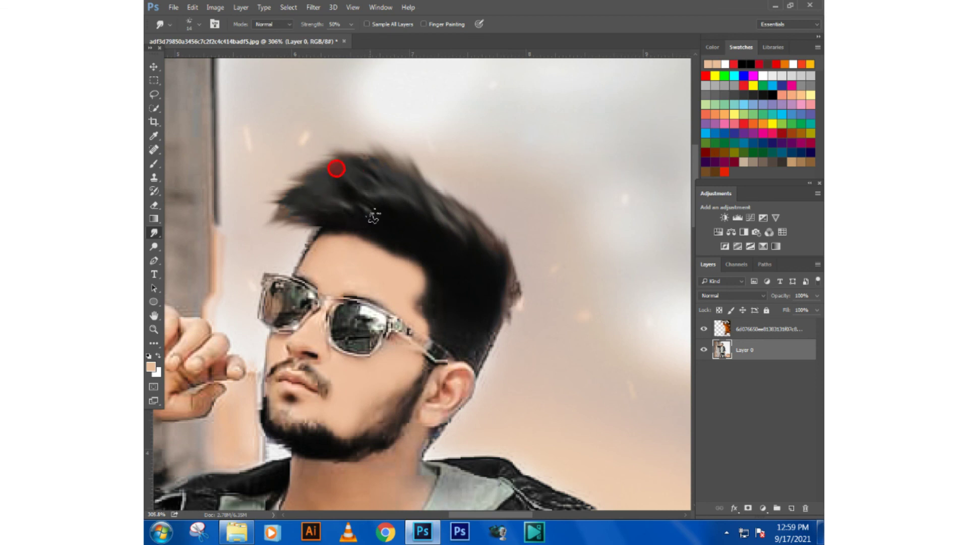
pyautogui.moveTo(371, 212)
pyautogui.mouseDown()
pyautogui.moveTo(394, 170)
pyautogui.moveTo(456, 178)
pyautogui.mouseUp()
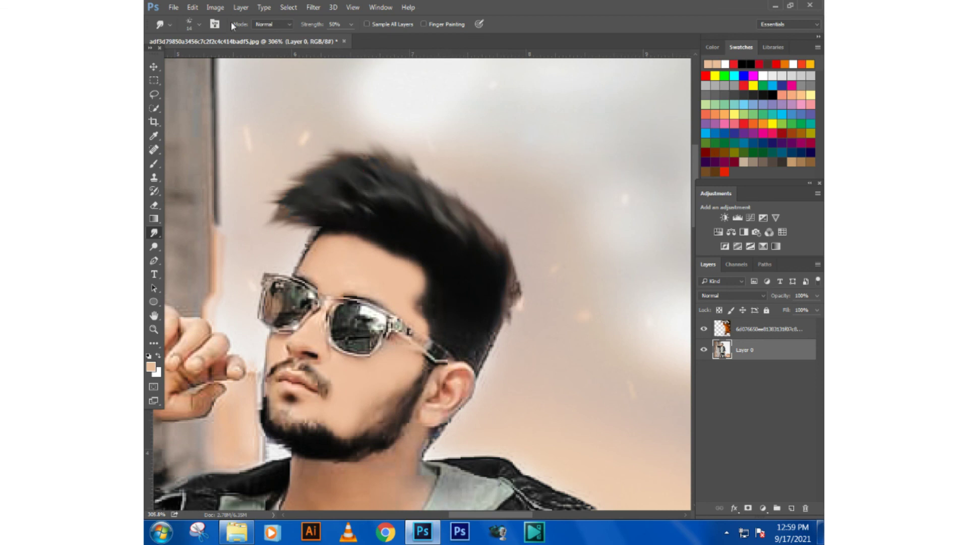
# Step: Set the brush tip angle to -143° and smudge strands along the hair's right side
pyautogui.click(215, 24)
pyautogui.moveTo(789, 141); pyautogui.dragTo(778, 133)
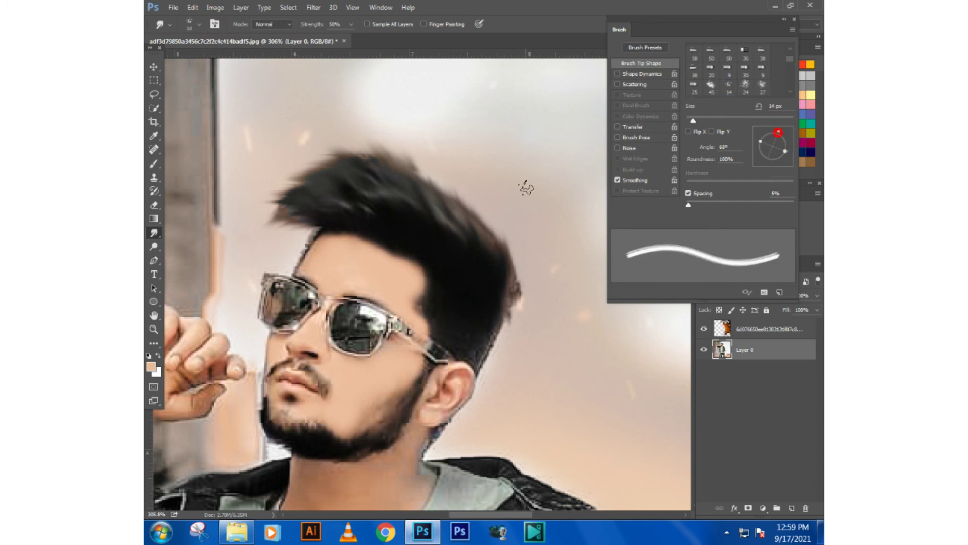
pyautogui.click(761, 155)
pyautogui.moveTo(465, 200)
pyautogui.mouseDown()
pyautogui.moveTo(434, 195)
pyautogui.moveTo(457, 208)
pyautogui.mouseUp()
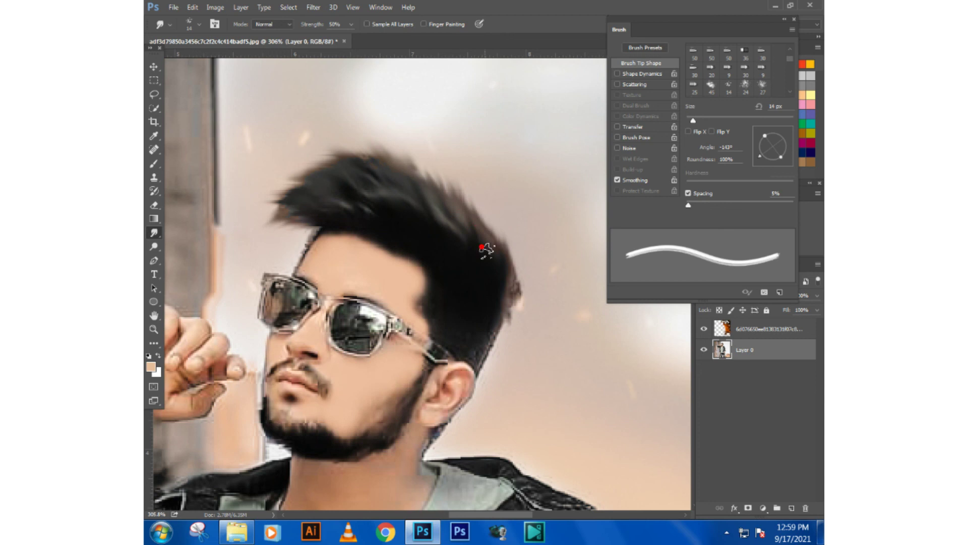
pyautogui.moveTo(497, 255); pyautogui.dragTo(510, 275)
pyautogui.moveTo(443, 302); pyautogui.dragTo(443, 287)
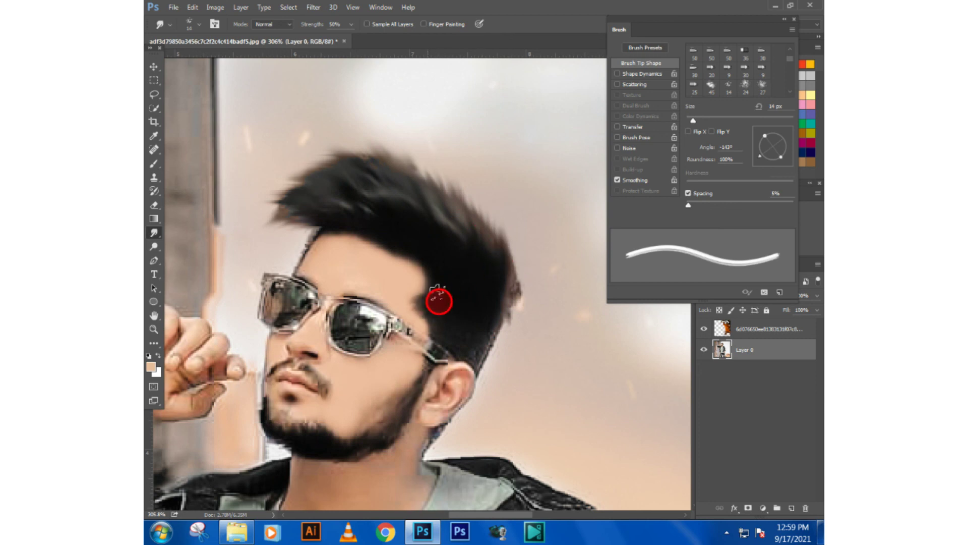
# Step: Smudge the temple edge at about -86° tip angle, then the forehead hair at -58°
pyautogui.click(776, 164)
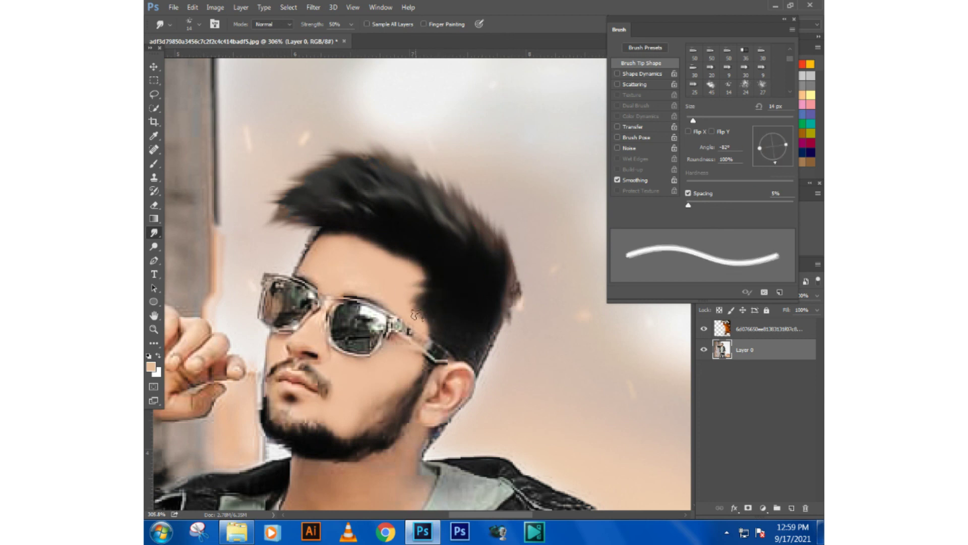
pyautogui.moveTo(428, 281)
pyautogui.mouseDown()
pyautogui.moveTo(437, 281)
pyautogui.moveTo(401, 268)
pyautogui.moveTo(434, 297)
pyautogui.moveTo(431, 325)
pyautogui.moveTo(443, 287)
pyautogui.moveTo(412, 270)
pyautogui.moveTo(456, 344)
pyautogui.mouseUp()
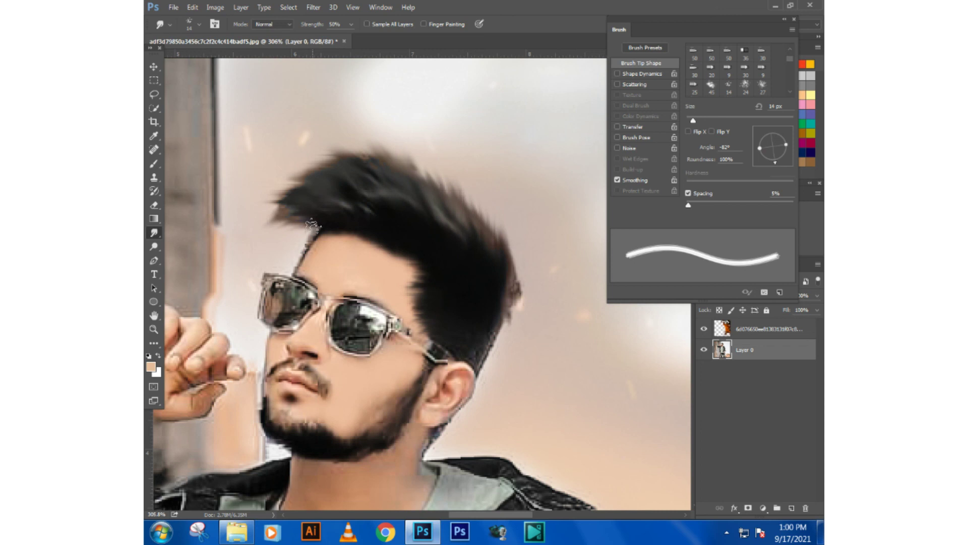
pyautogui.moveTo(786, 161); pyautogui.dragTo(768, 156)
pyautogui.click(296, 220)
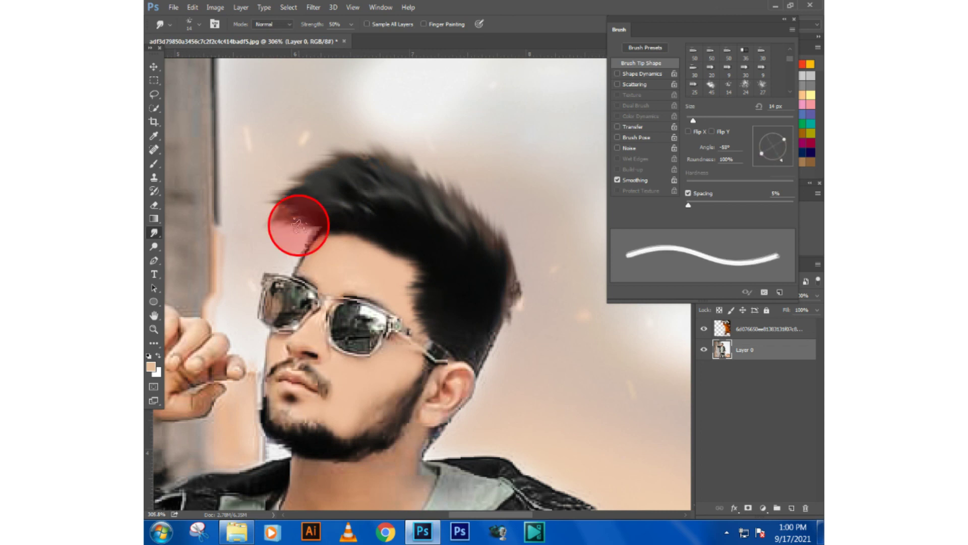
# Step: Enlarge the brush to 15 px and reshape the forehead hair and right edge into soft spikes
pyautogui.press(']')
pyautogui.moveTo(330, 217)
pyautogui.mouseDown()
pyautogui.moveTo(338, 228)
pyautogui.moveTo(301, 237)
pyautogui.mouseUp()
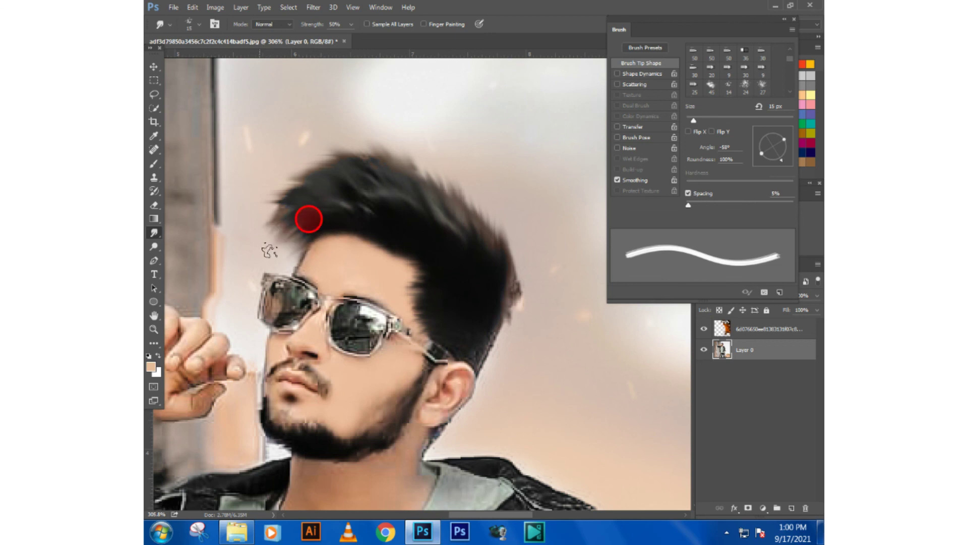
pyautogui.moveTo(301, 237); pyautogui.dragTo(275, 247)
pyautogui.moveTo(393, 201)
pyautogui.mouseDown()
pyautogui.moveTo(466, 223)
pyautogui.moveTo(514, 290)
pyautogui.mouseUp()
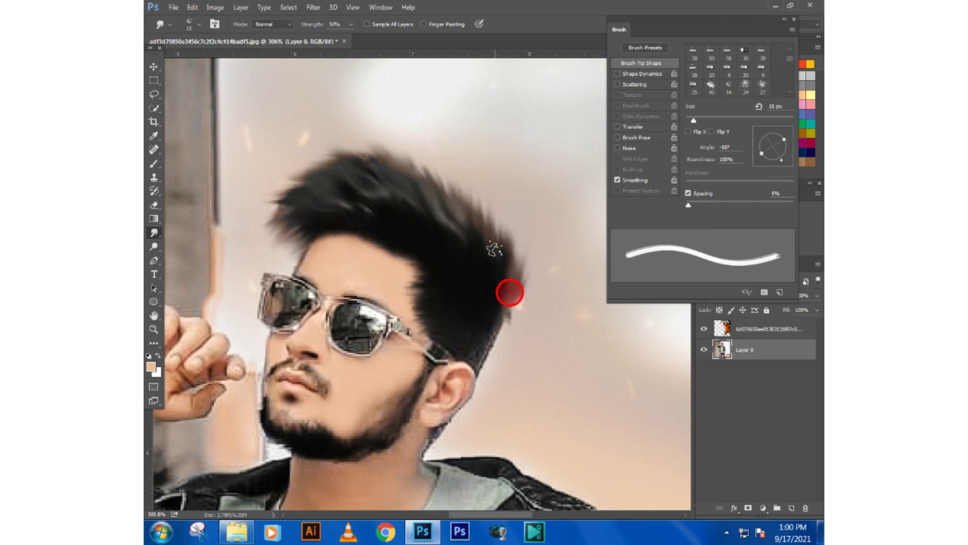
pyautogui.moveTo(515, 290)
pyautogui.mouseDown()
pyautogui.moveTo(489, 260)
pyautogui.moveTo(501, 253)
pyautogui.moveTo(463, 237)
pyautogui.moveTo(465, 248)
pyautogui.moveTo(477, 222)
pyautogui.mouseUp()
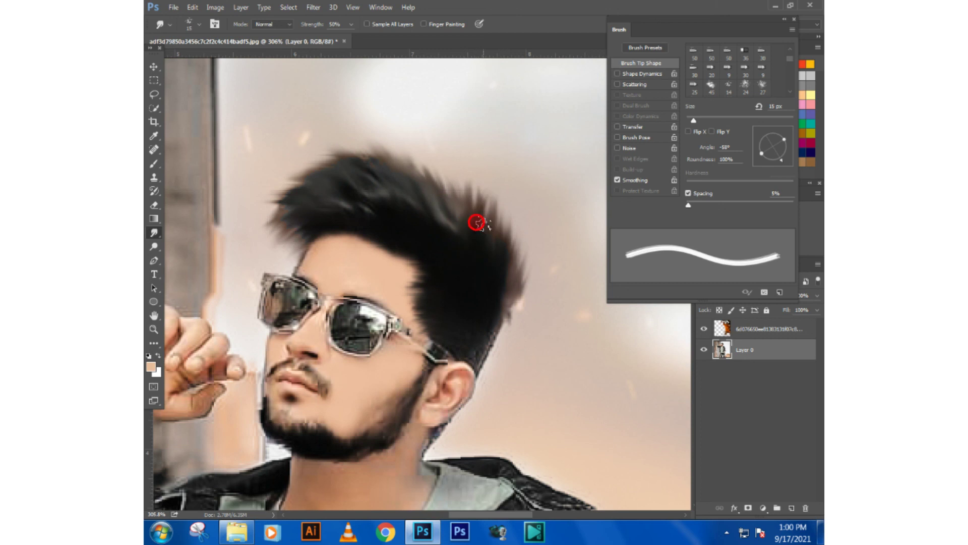
# Step: At a -162° tip angle, pull new spikes from the right side and top, and smudge the front-left hairline
pyautogui.click(778, 137)
pyautogui.click(767, 138)
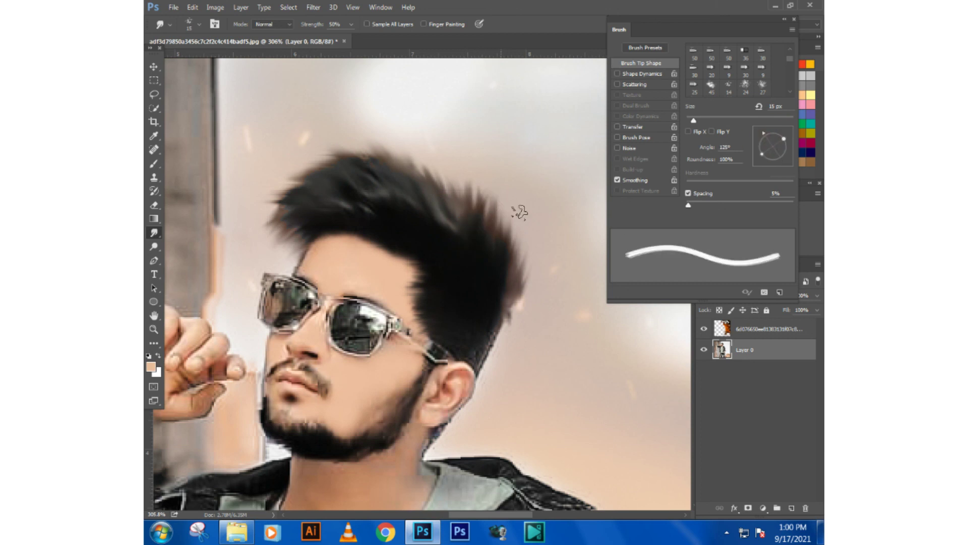
pyautogui.click(759, 152)
pyautogui.moveTo(460, 223)
pyautogui.mouseDown()
pyautogui.moveTo(453, 228)
pyautogui.moveTo(444, 166)
pyautogui.mouseUp()
pyautogui.moveTo(432, 204)
pyautogui.mouseDown()
pyautogui.moveTo(399, 140)
pyautogui.moveTo(419, 151)
pyautogui.mouseUp()
pyautogui.moveTo(467, 227); pyautogui.dragTo(411, 198)
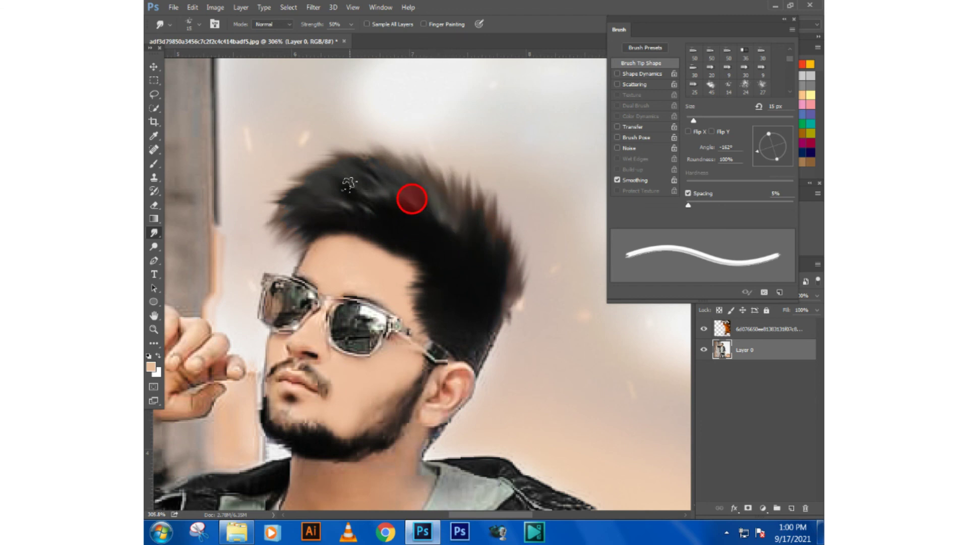
pyautogui.moveTo(371, 227)
pyautogui.mouseDown()
pyautogui.moveTo(297, 221)
pyautogui.moveTo(314, 205)
pyautogui.moveTo(303, 227)
pyautogui.mouseUp()
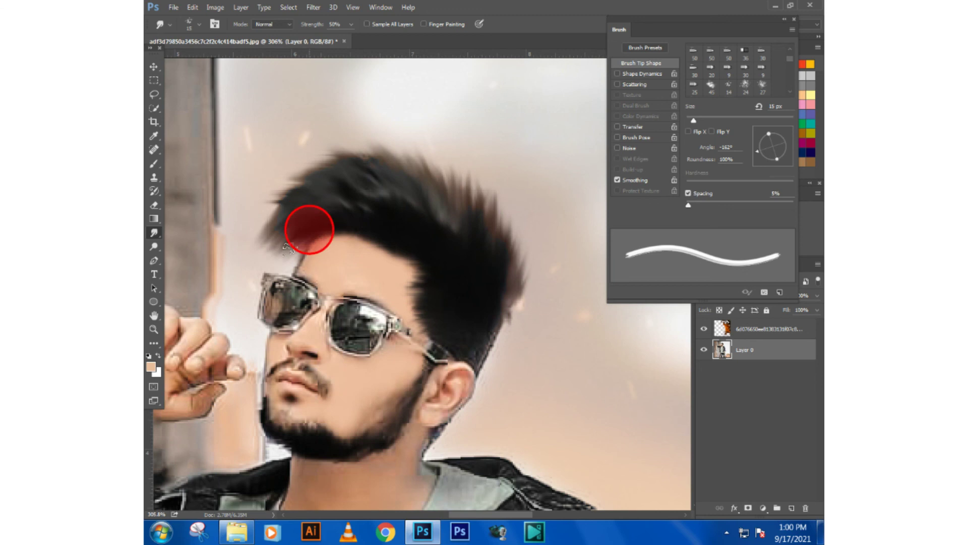
# Step: Close the brush tip settings and zoom out to view the whole portrait
pyautogui.click(793, 18)
pyautogui.scroll(-2, 459, 279)
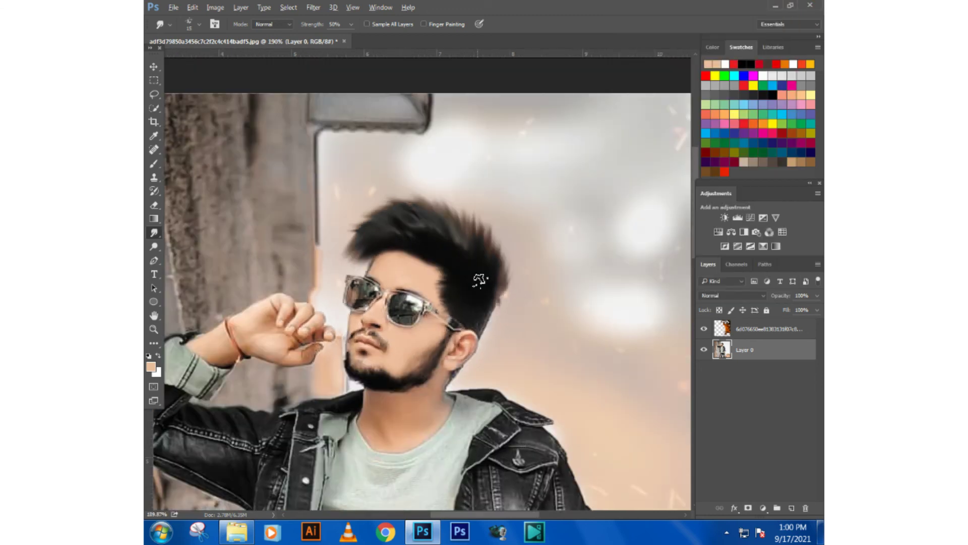
pyautogui.scroll(-2, 459, 279)
pyautogui.scroll(-1, 459, 279)
# Step: Switch to the Move tool and adjust the zoom in Photoshop
pyautogui.click(154, 66)
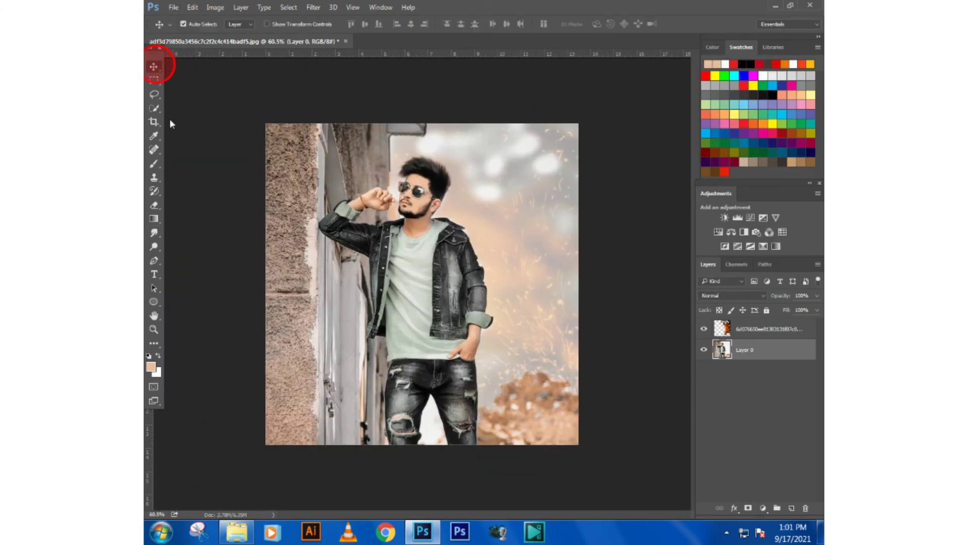
pyautogui.click(173, 121)
pyautogui.scroll(1, 394, 201)
pyautogui.scroll(-1, 381, 260)
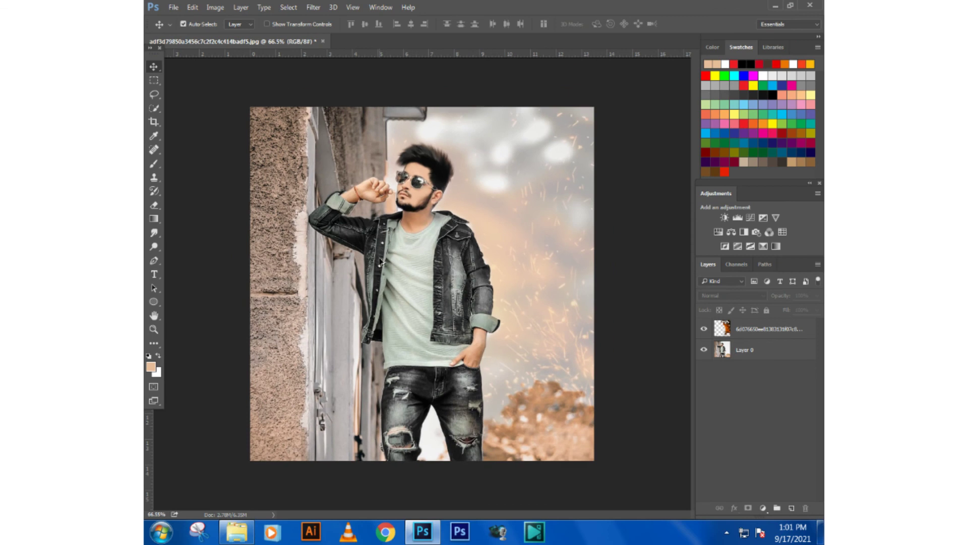
# Step: In Explorer's New folder, select the blurred tree-and-stone-ledge background photo 4993f809…
pyautogui.click(236, 531)
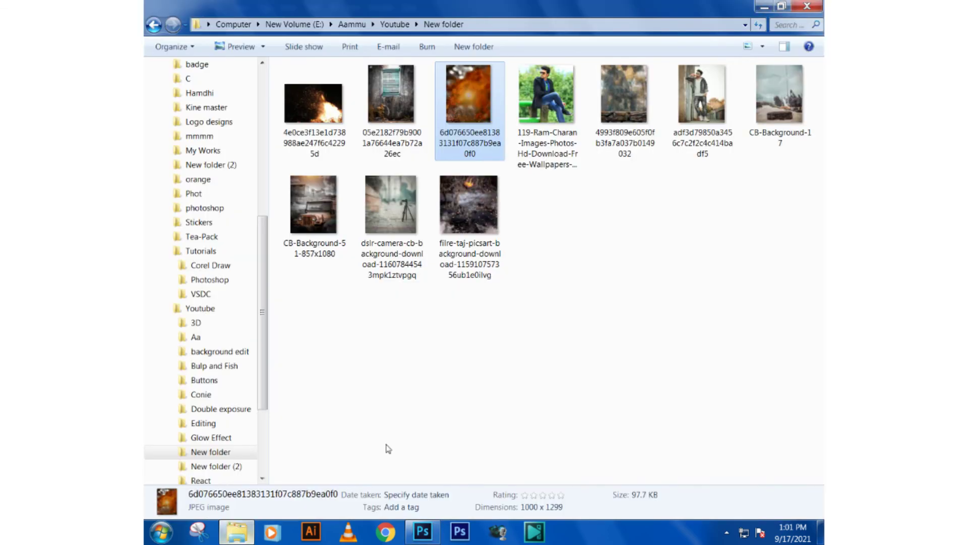
pyautogui.click(423, 398)
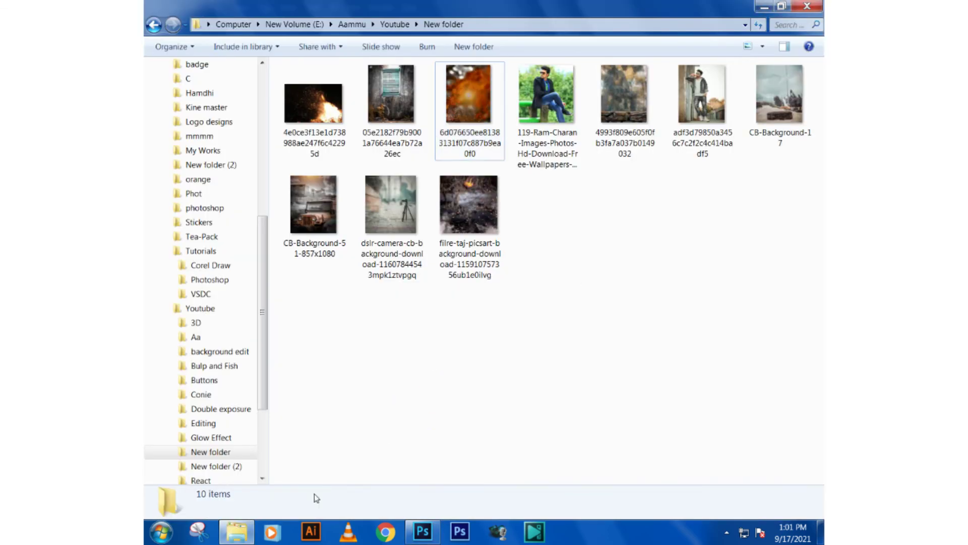
pyautogui.click(604, 121)
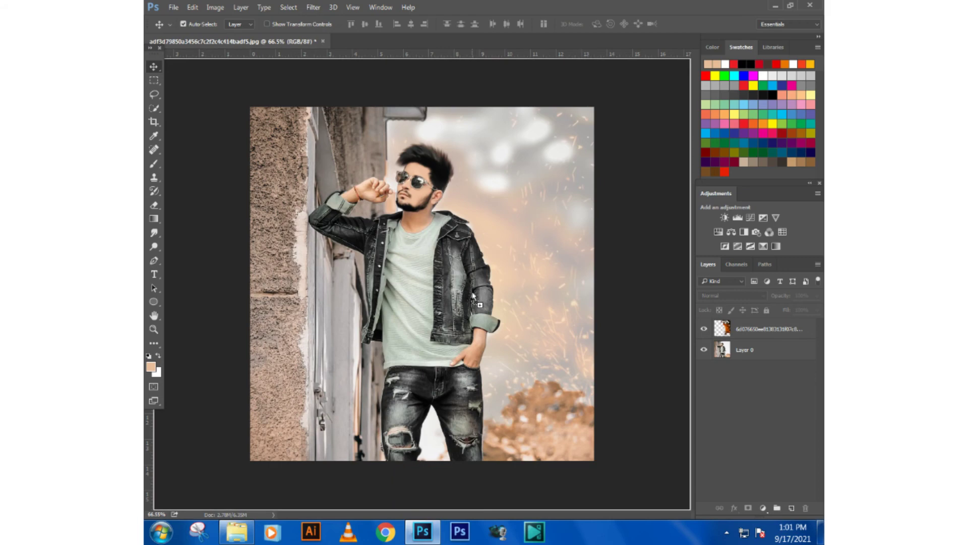
# Step: Place the background photo into the portrait, shifted up and enlarged
pyautogui.moveTo(604, 121)
pyautogui.mouseDown()
pyautogui.moveTo(479, 224)
pyautogui.moveTo(488, 180)
pyautogui.mouseUp()
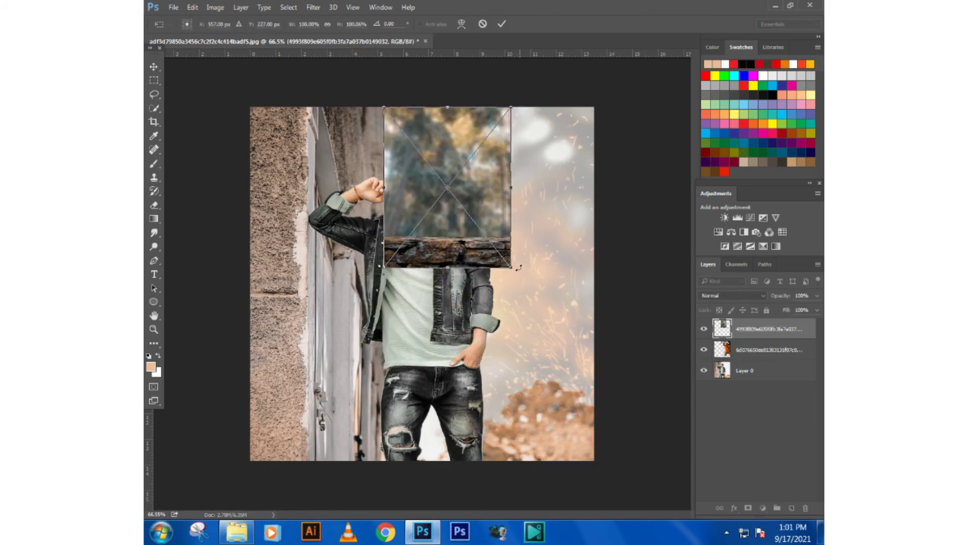
pyautogui.moveTo(512, 267); pyautogui.dragTo(625, 459)
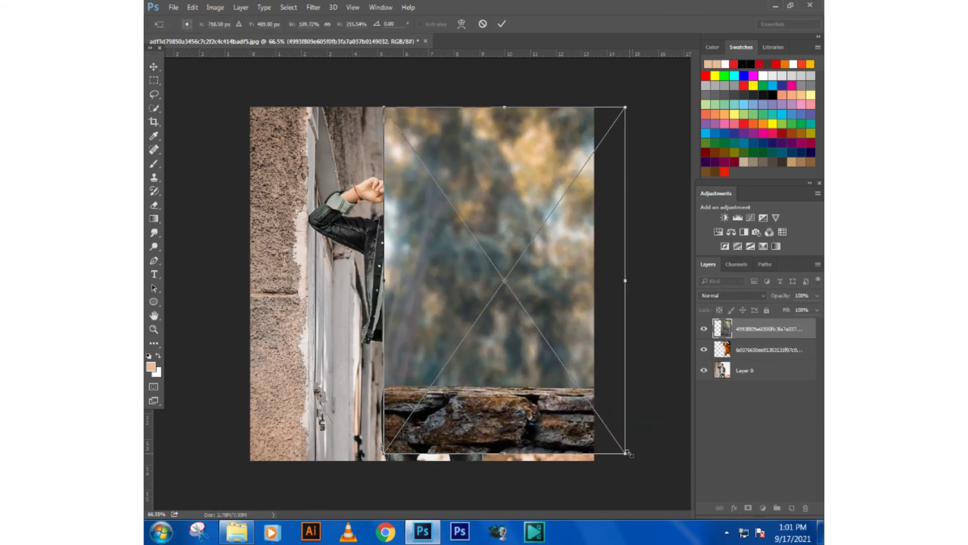
pyautogui.press('Return')
# Step: Rasterize the placed background layer and erase the stone wall strip to reveal the jeans
pyautogui.click(153, 207)
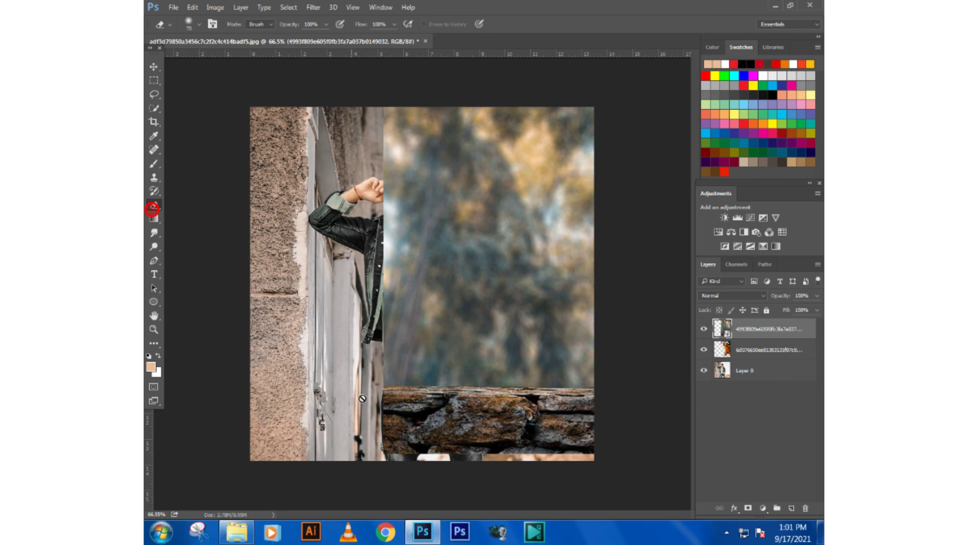
pyautogui.rightClick(760, 329)
pyautogui.click(525, 307)
pyautogui.moveTo(349, 389); pyautogui.dragTo(565, 341)
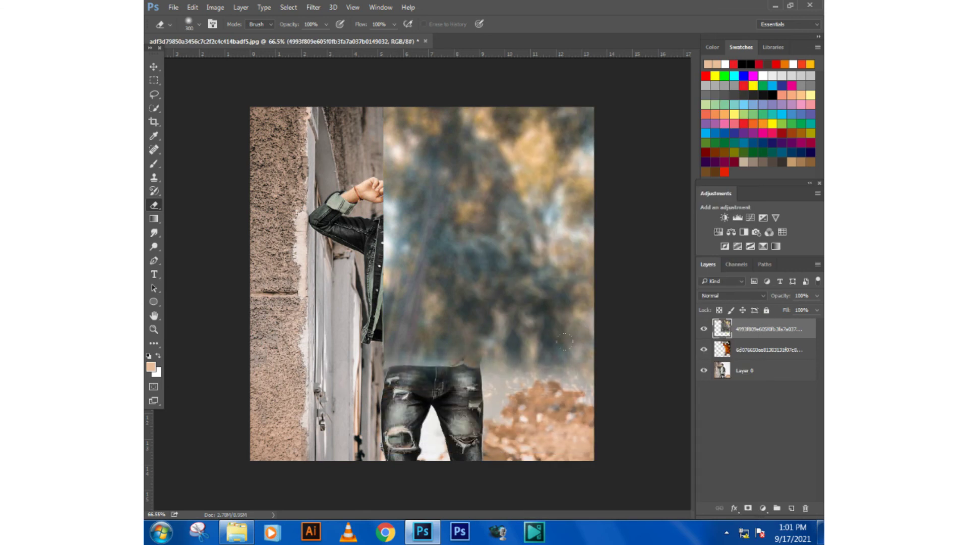
# Step: Move the background layer below the sparks layer and set its blend mode to Hard Light
pyautogui.click(154, 67)
pyautogui.moveTo(758, 329); pyautogui.dragTo(758, 355)
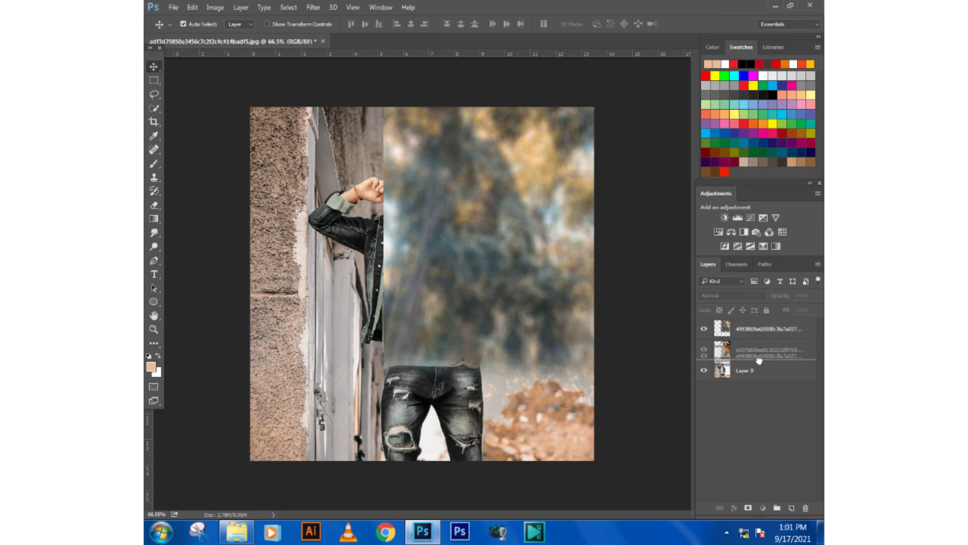
pyautogui.rightClick(758, 355)
pyautogui.click(745, 296)
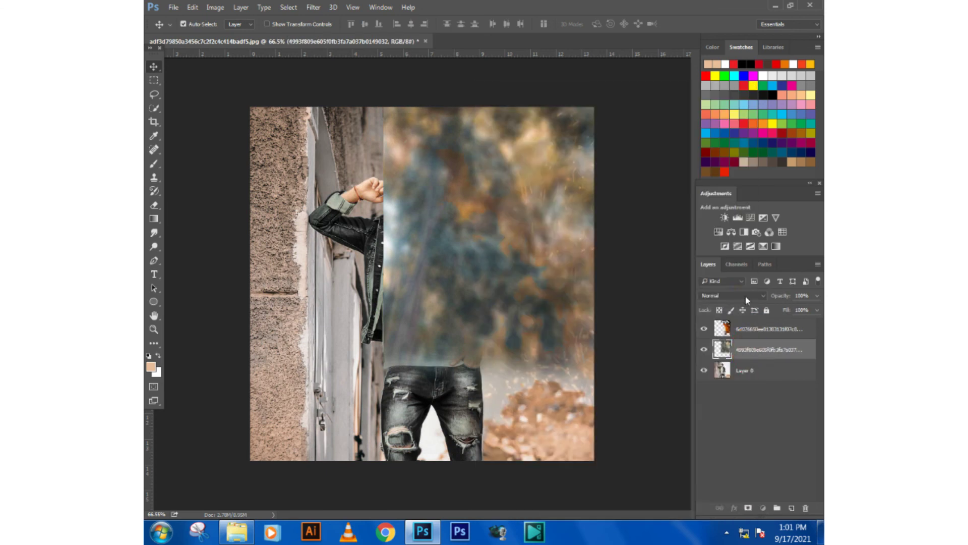
pyautogui.click(707, 362)
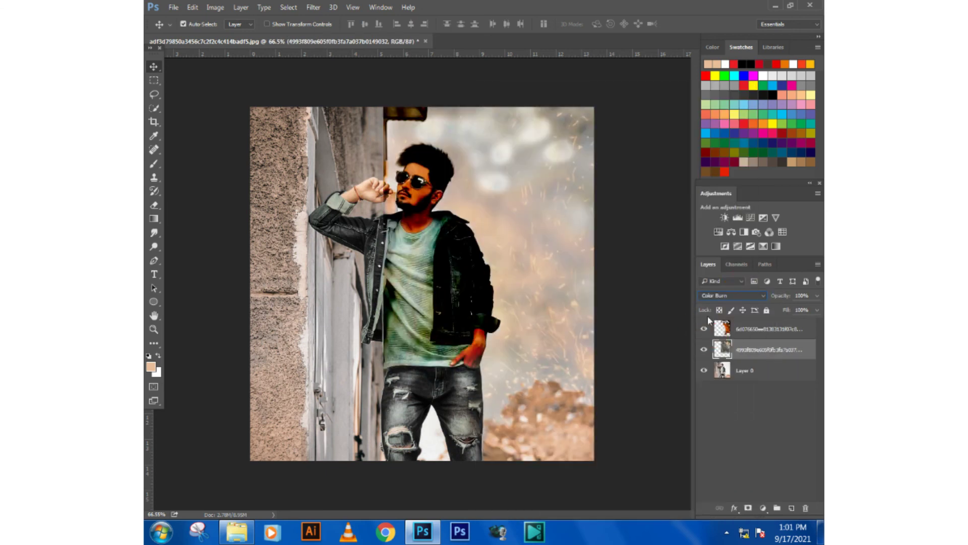
pyautogui.hotkey('shift', '+')
pyautogui.hotkey('shift', '+')
pyautogui.hotkey('shift', '+')
pyautogui.hotkey('shift', '+')
pyautogui.hotkey('shift', '+')
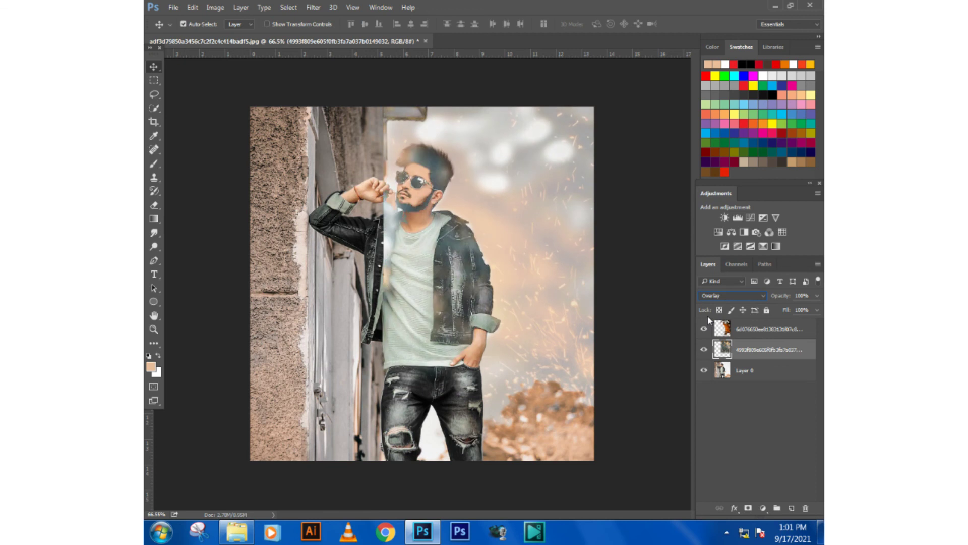
pyautogui.hotkey('shift', '+')
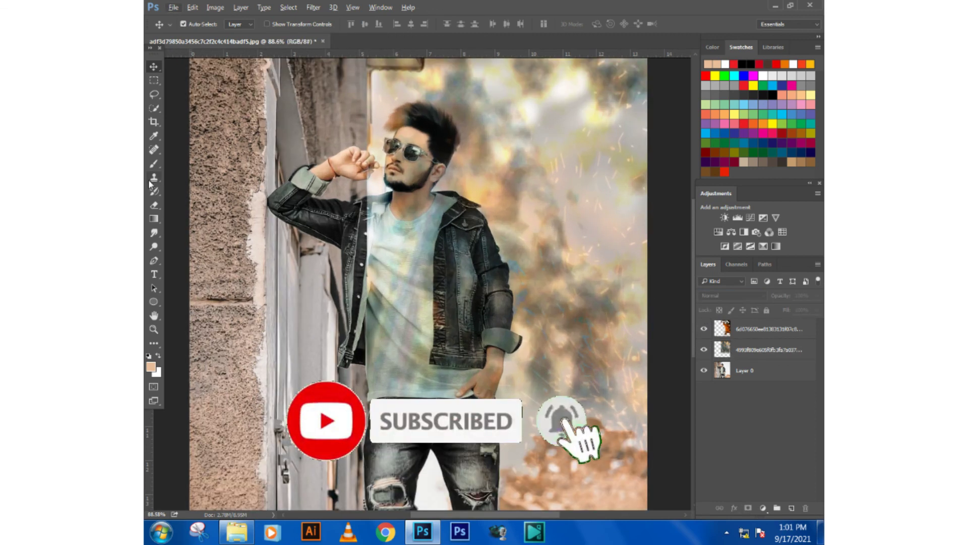
# Step: On the texture layer, erase the texture from the shirt, neckline, hair, neck, collar and shoulder
pyautogui.click(154, 205)
pyautogui.click(758, 343)
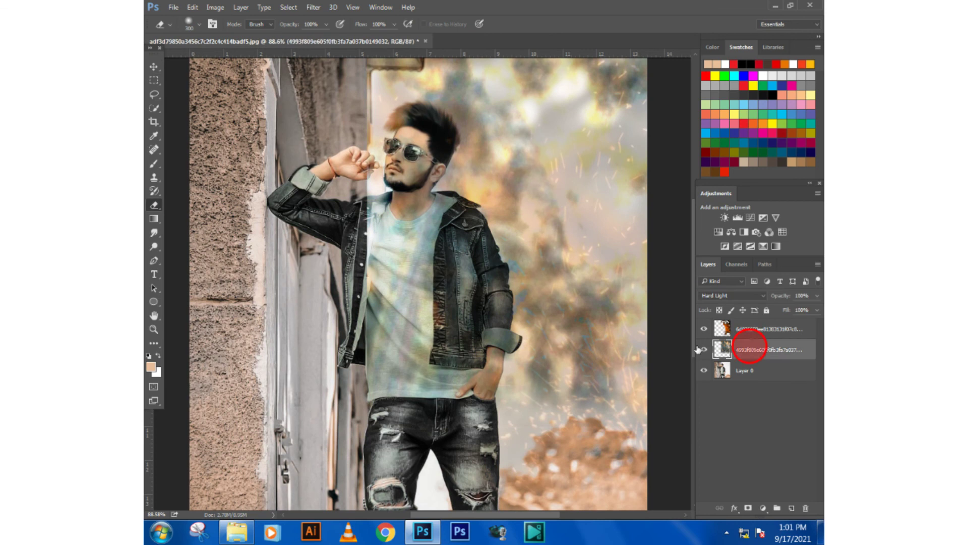
pyautogui.moveTo(406, 342); pyautogui.dragTo(376, 116)
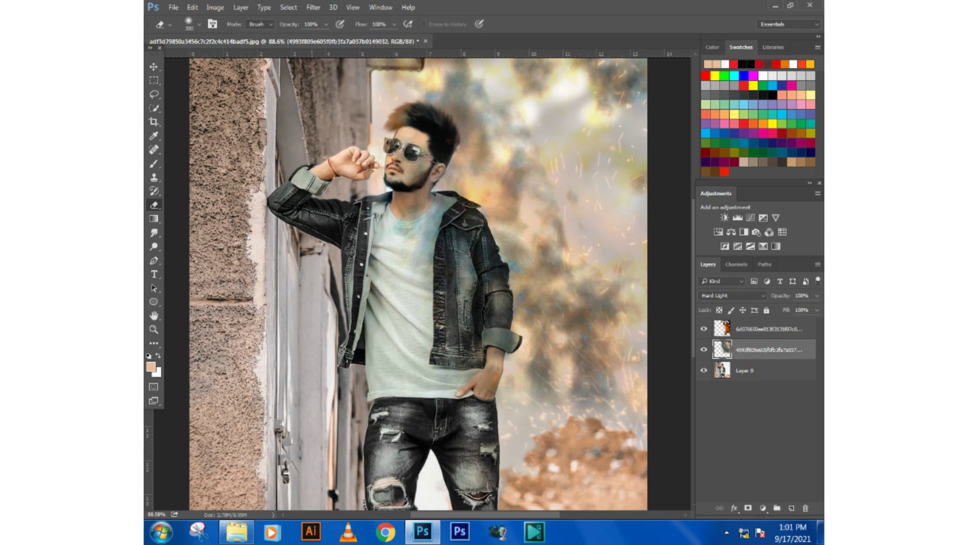
pyautogui.moveTo(404, 182); pyautogui.dragTo(396, 226)
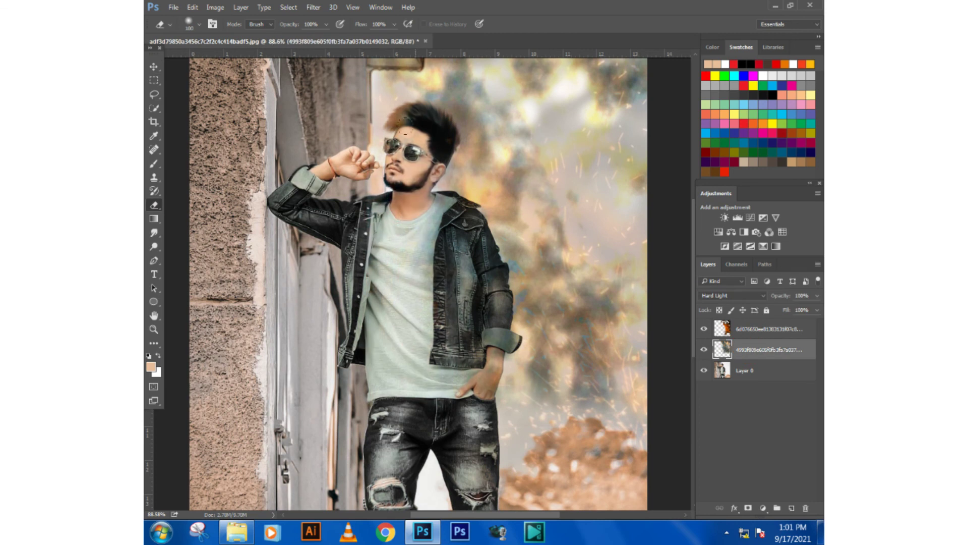
pyautogui.moveTo(405, 131)
pyautogui.mouseDown()
pyautogui.moveTo(419, 200)
pyautogui.moveTo(433, 216)
pyautogui.mouseUp()
pyautogui.click(407, 277)
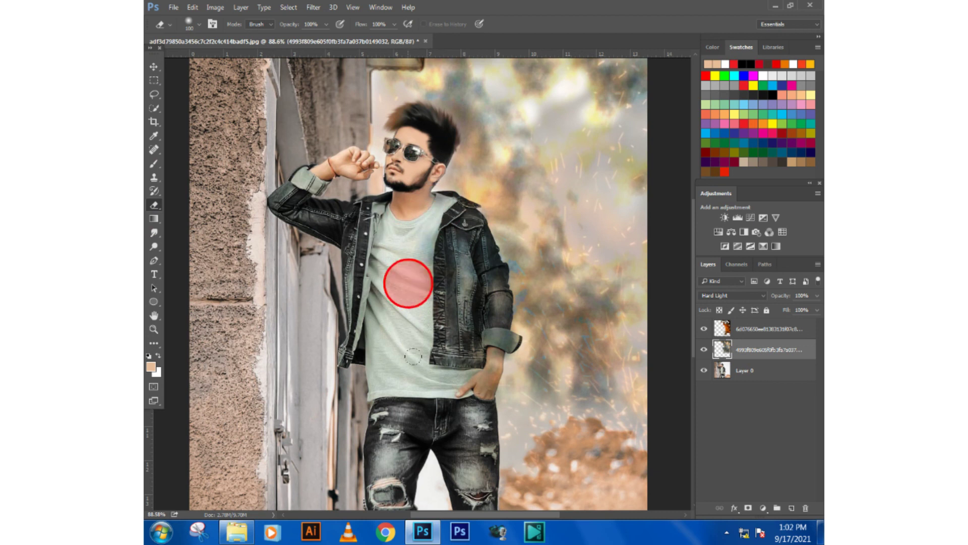
pyautogui.click(450, 223)
pyautogui.click(451, 204)
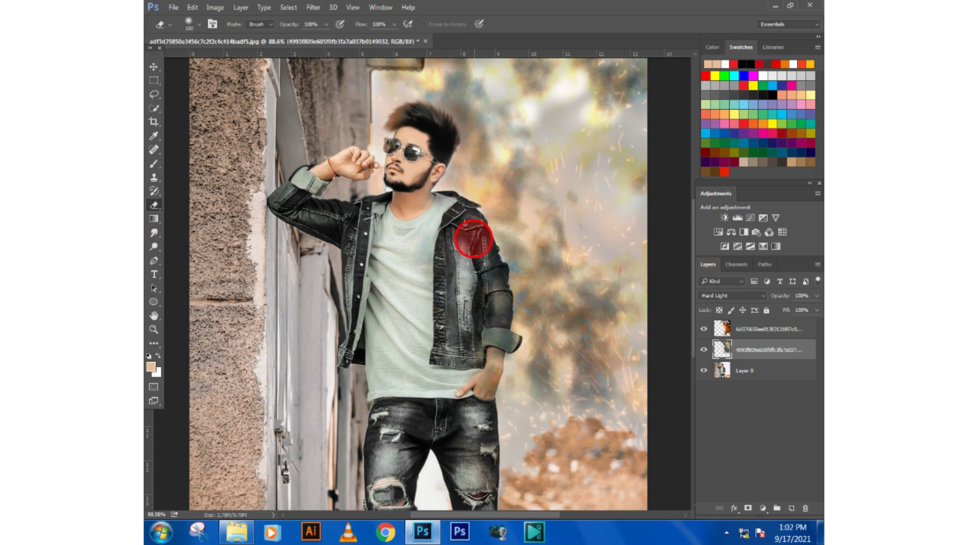
# Step: Erase texture from the sleeve, cuff, pocket, raised hand, hair and face, then set opacity to 51%
pyautogui.moveTo(450, 204); pyautogui.dragTo(491, 348)
pyautogui.press('[')
pyautogui.press('[')
pyautogui.press('[')
pyautogui.click(506, 343)
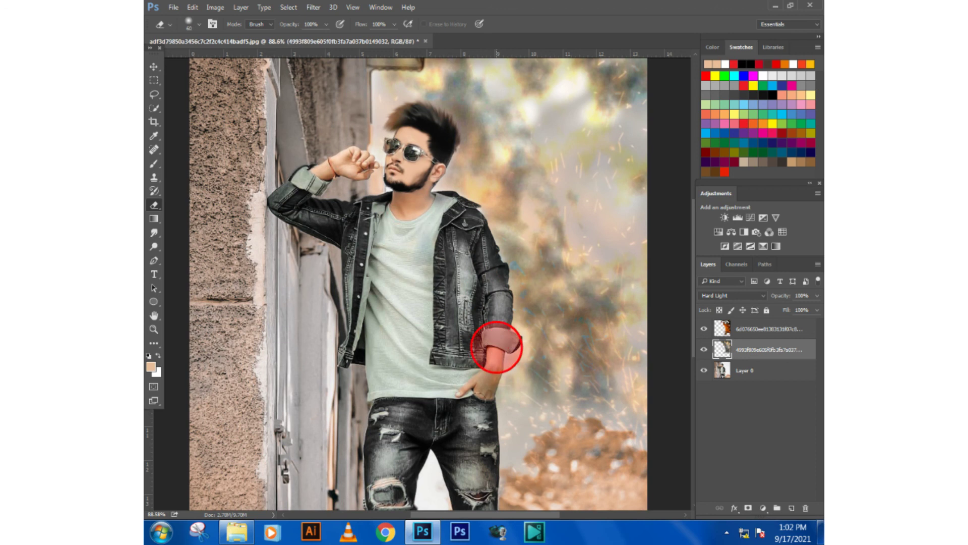
pyautogui.click(483, 362)
pyautogui.click(476, 411)
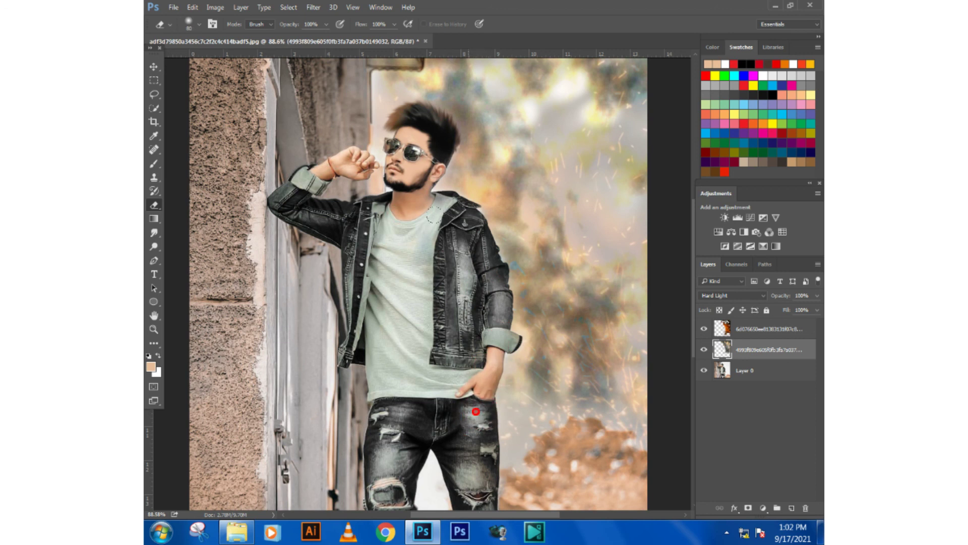
pyautogui.click(362, 151)
pyautogui.moveTo(434, 129); pyautogui.dragTo(414, 144)
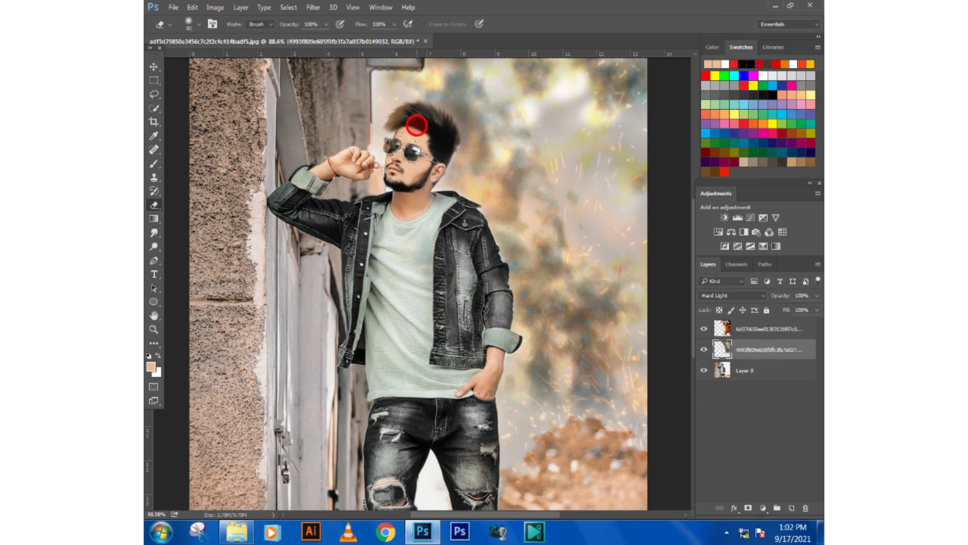
pyautogui.click(392, 149)
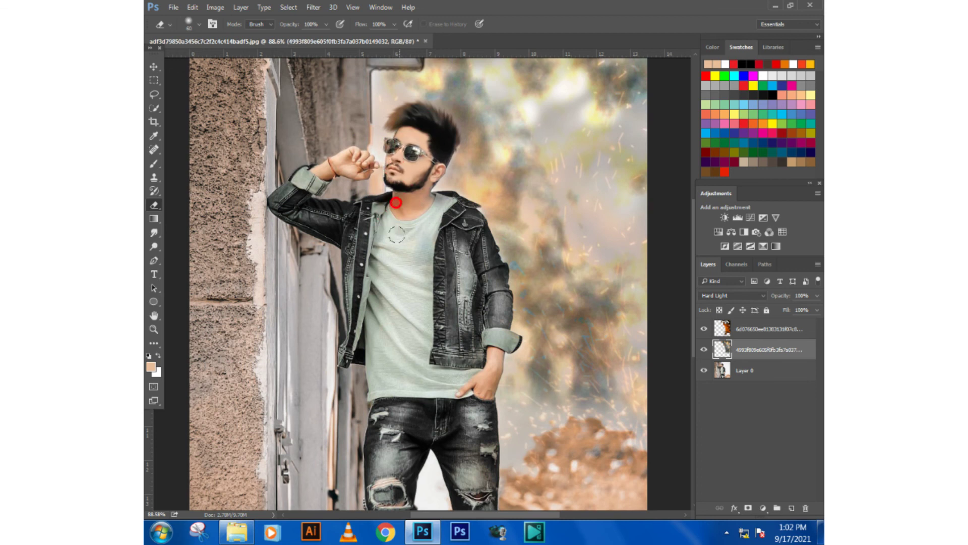
pyautogui.keyDown('alt'); pyautogui.scroll(-3, 420, 281); pyautogui.keyUp('alt')
pyautogui.moveTo(788, 298); pyautogui.dragTo(762, 296)
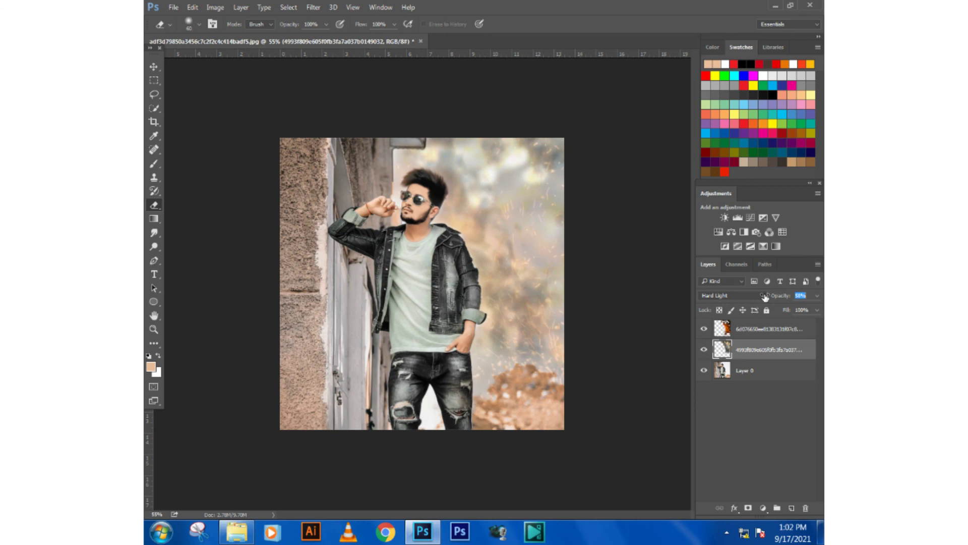
# Step: Reposition the texture layer up and right with Auto-Select turned off
pyautogui.click(154, 66)
pyautogui.moveTo(505, 302)
pyautogui.mouseDown()
pyautogui.moveTo(527, 242)
pyautogui.moveTo(540, 257)
pyautogui.mouseUp()
pyautogui.click(768, 352)
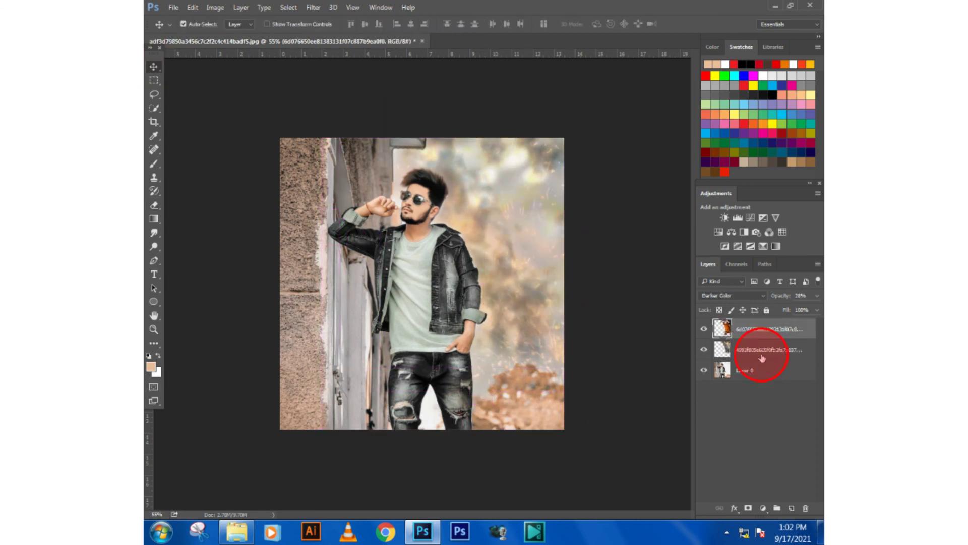
pyautogui.click(198, 24)
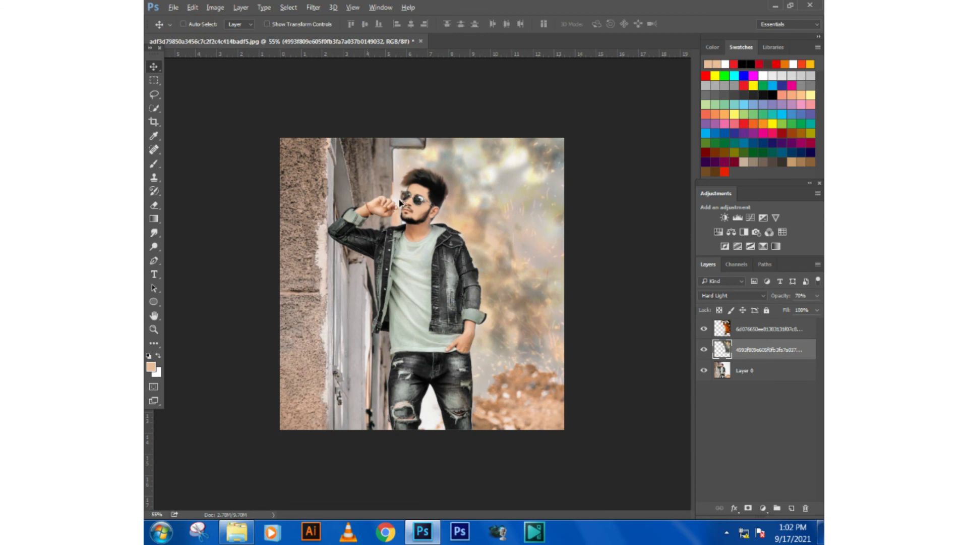
pyautogui.moveTo(462, 227); pyautogui.dragTo(497, 171)
# Step: Duplicate the texture layer, widen and shift the copy, and set its opacity to 41%
pyautogui.hotkey('ctrl', 'j')
pyautogui.hotkey('ctrl', 't')
pyautogui.moveTo(624, 87); pyautogui.dragTo(670, 79)
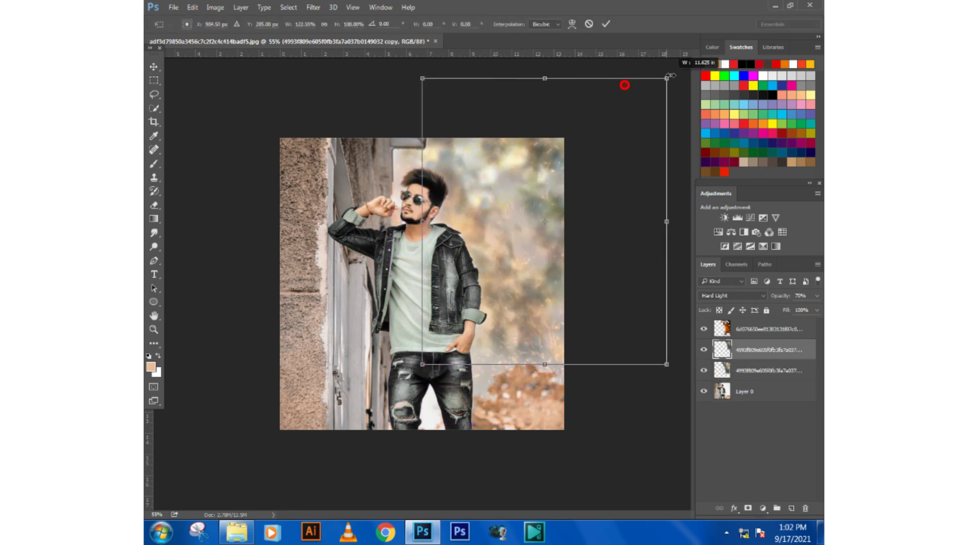
pyautogui.moveTo(547, 199); pyautogui.dragTo(518, 207)
pyautogui.press('Return')
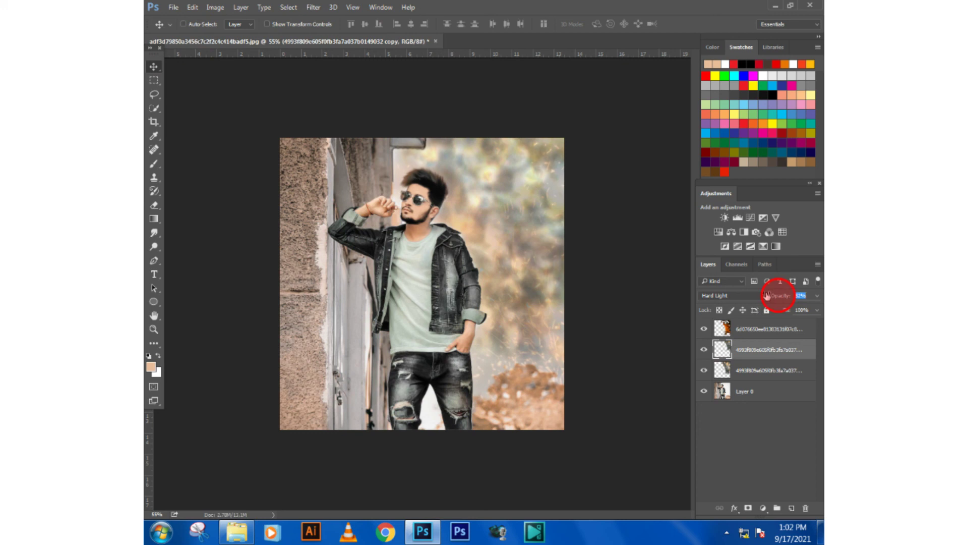
pyautogui.moveTo(767, 296); pyautogui.dragTo(763, 295)
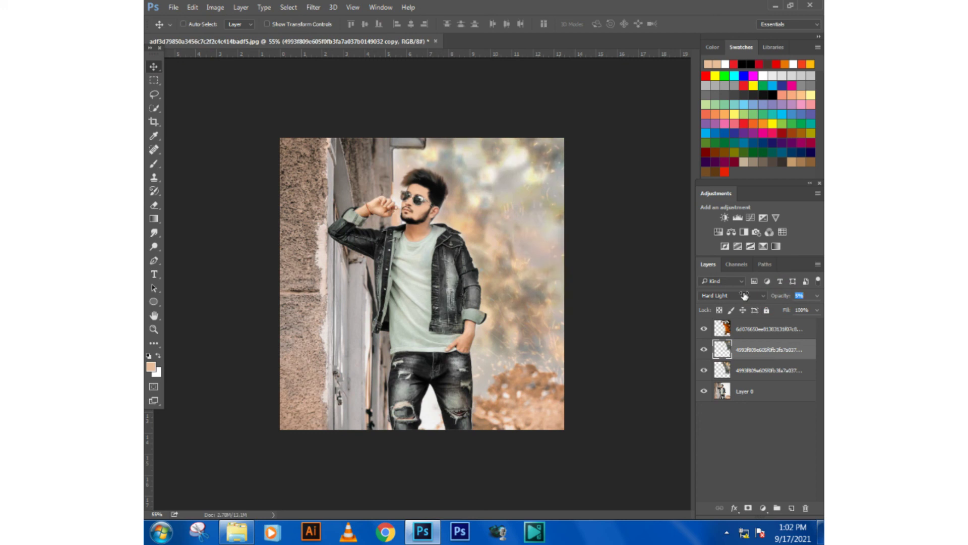
pyautogui.click(613, 317)
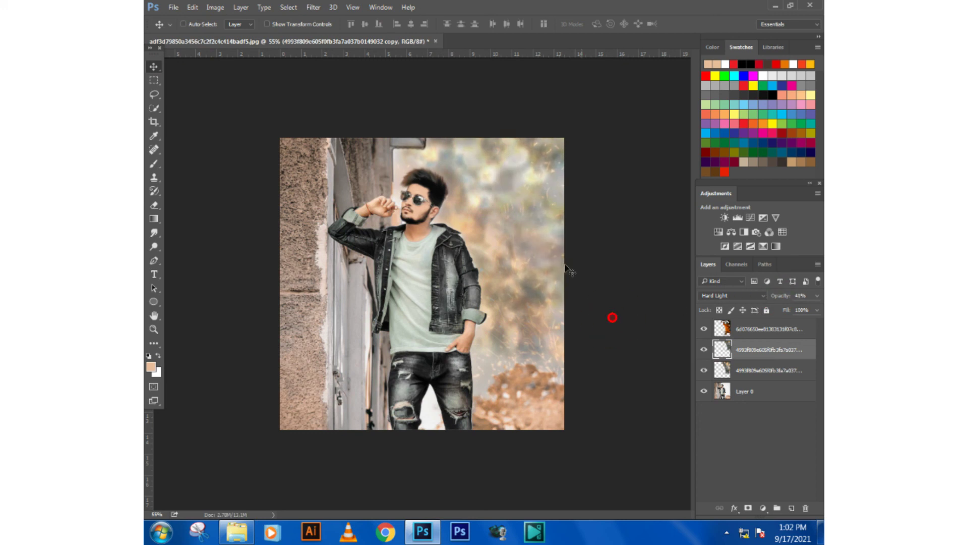
# Step: Lightly erase the copied texture over the man, then return to the Move tool
pyautogui.click(153, 205)
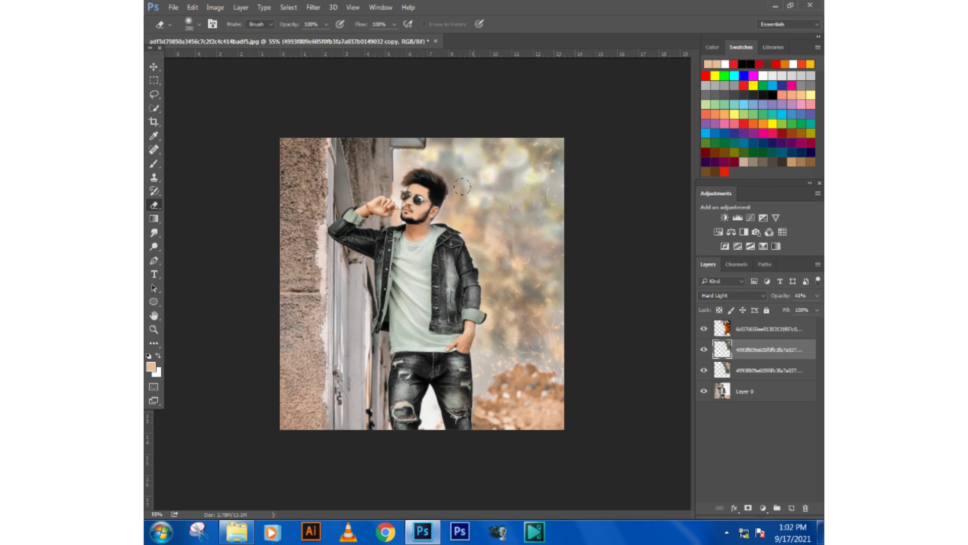
pyautogui.moveTo(472, 199); pyautogui.dragTo(536, 318)
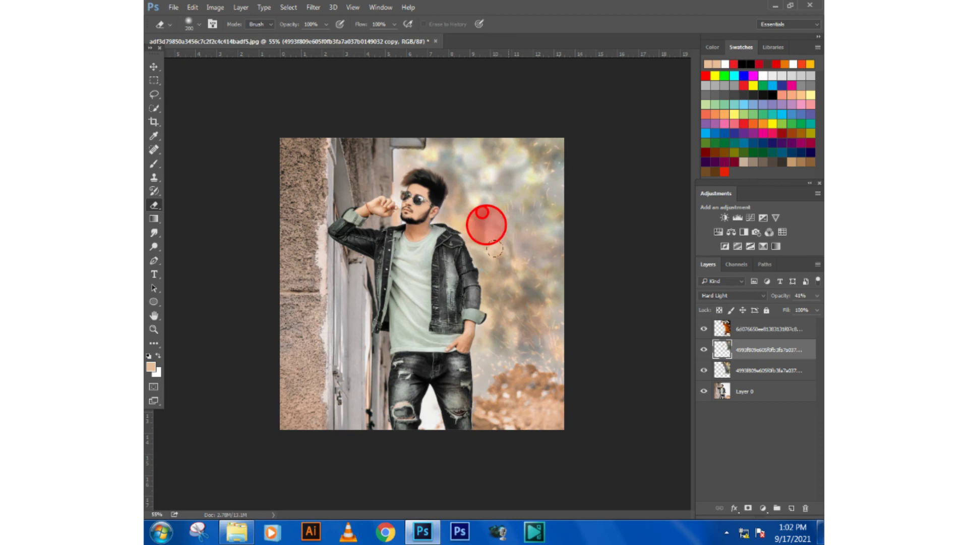
pyautogui.click(154, 67)
pyautogui.scroll(5, 418, 199)
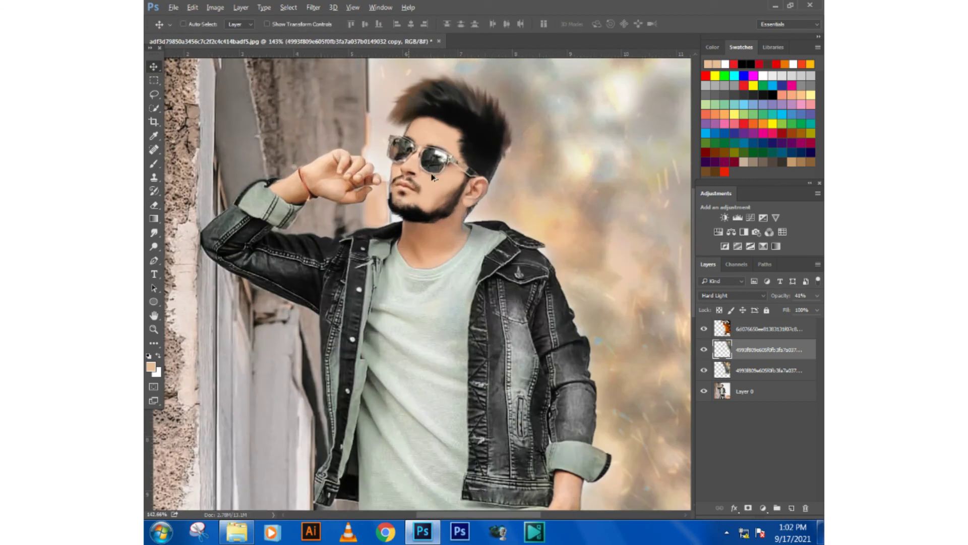
pyautogui.scroll(-5, 423, 260)
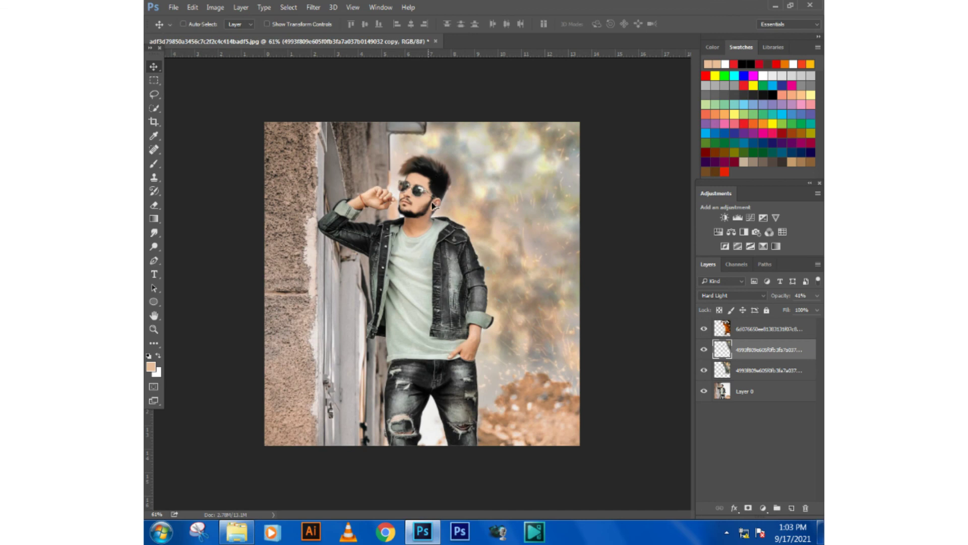
pyautogui.scroll(1, 435, 180)
pyautogui.scroll(2, 429, 283)
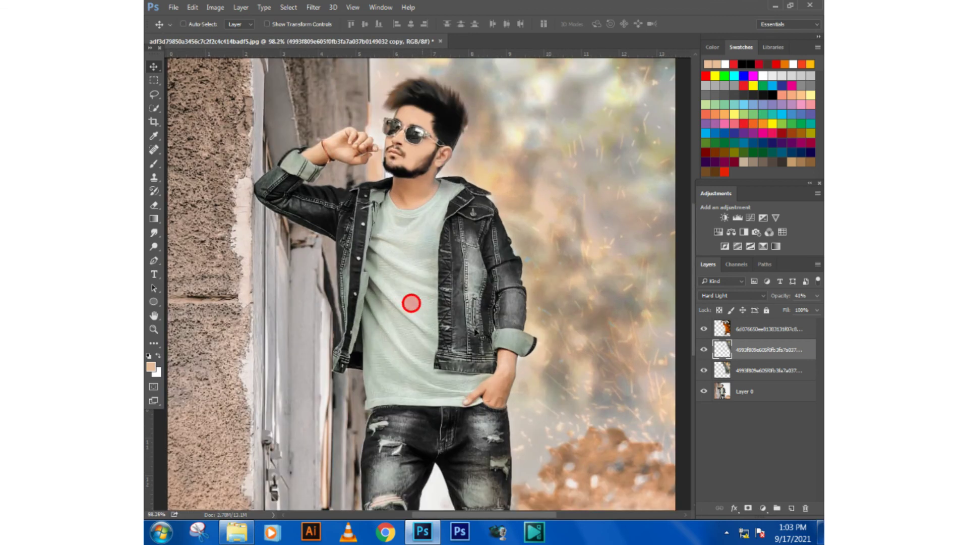
# Step: On Layer 0, quick-select the T-shirt, excluding the neck and lower jacket edge
pyautogui.click(748, 392)
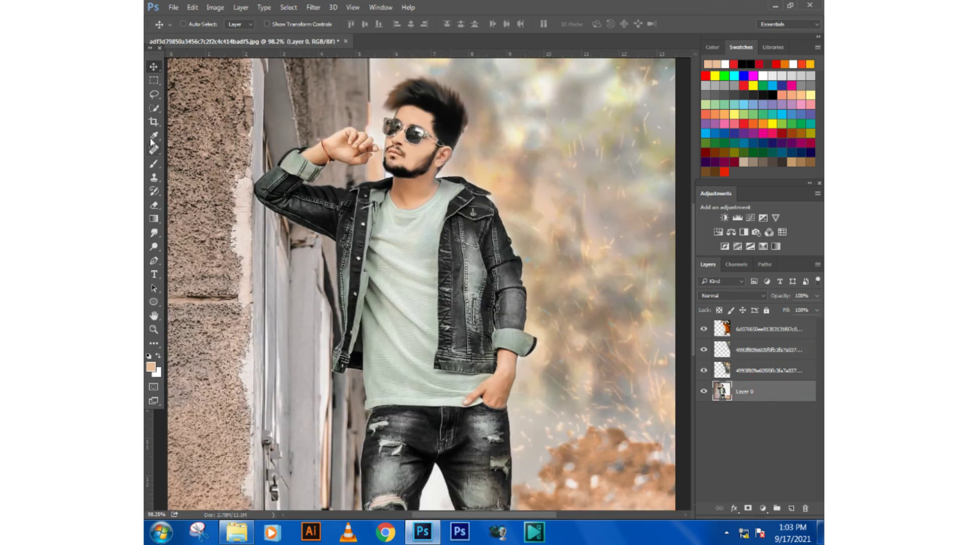
pyautogui.click(153, 107)
pyautogui.moveTo(399, 376); pyautogui.dragTo(404, 298)
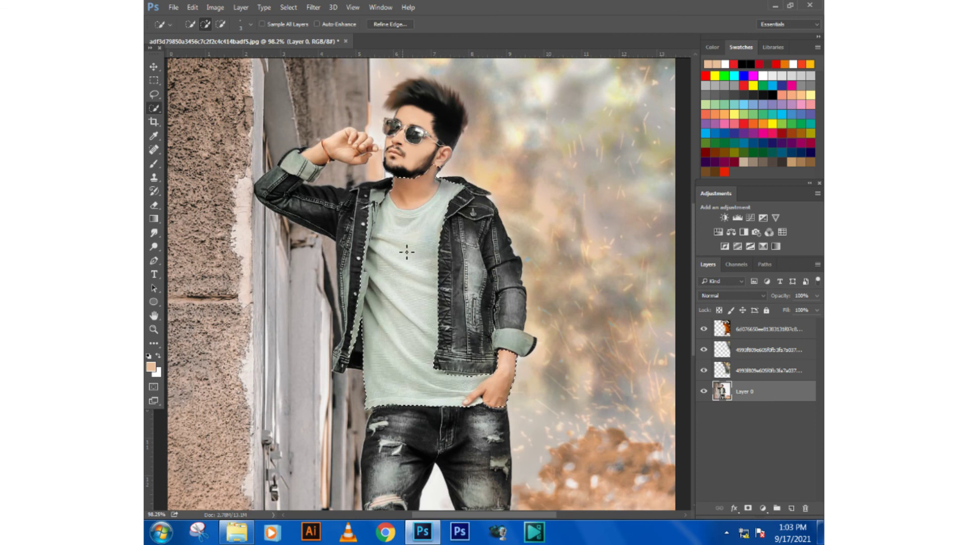
pyautogui.moveTo(396, 185); pyautogui.dragTo(411, 194)
pyautogui.moveTo(436, 359); pyautogui.dragTo(444, 369)
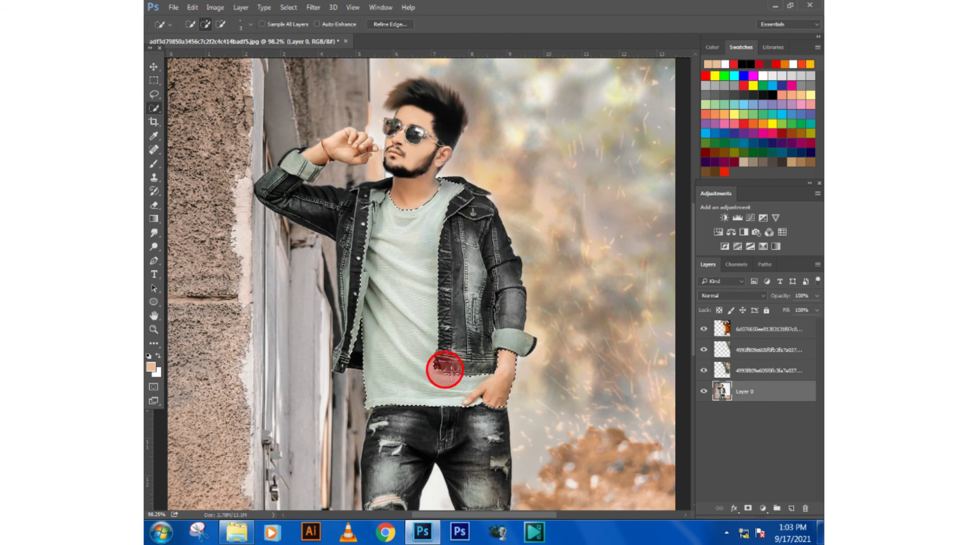
pyautogui.scroll(3, 445, 369)
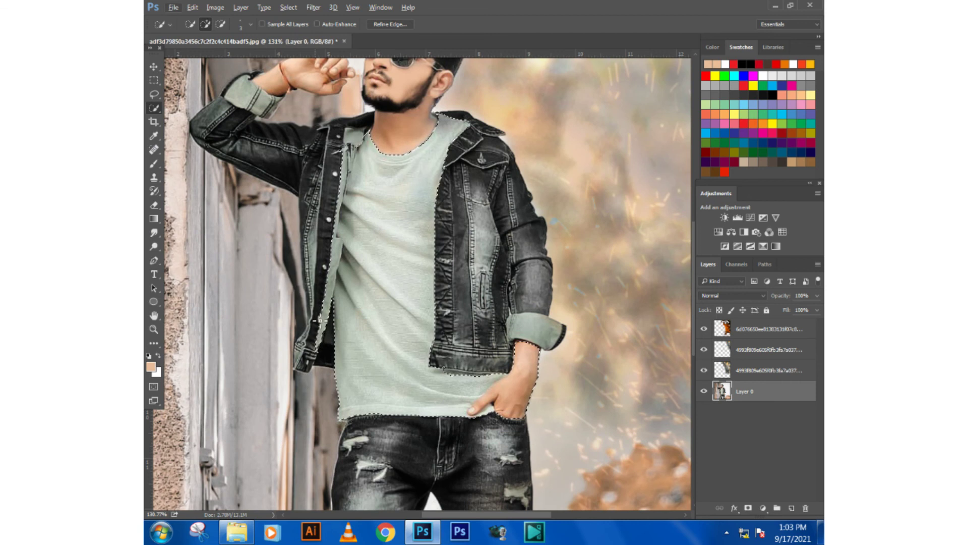
# Step: Refine the selection along the left jacket seam up to the collar
pyautogui.moveTo(320, 320); pyautogui.dragTo(334, 288)
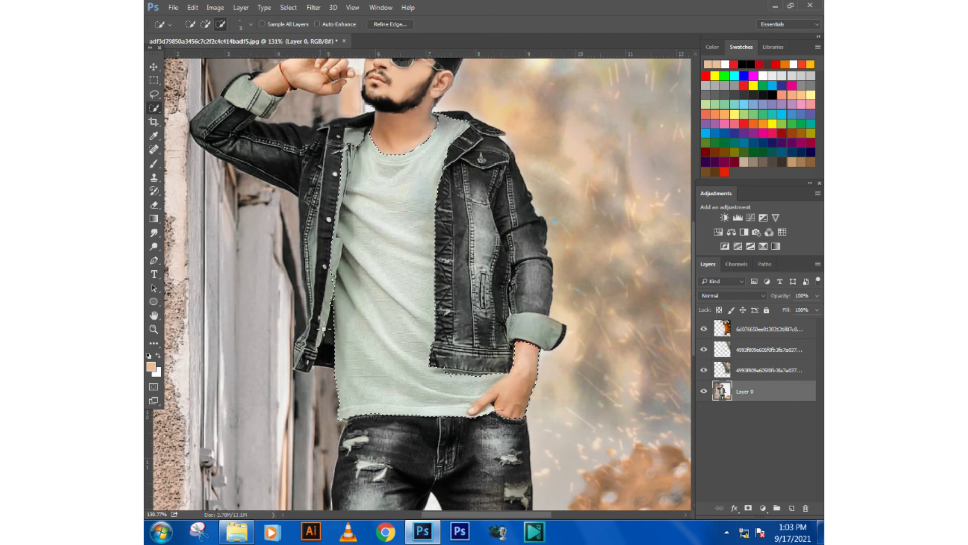
pyautogui.moveTo(323, 329); pyautogui.dragTo(353, 164)
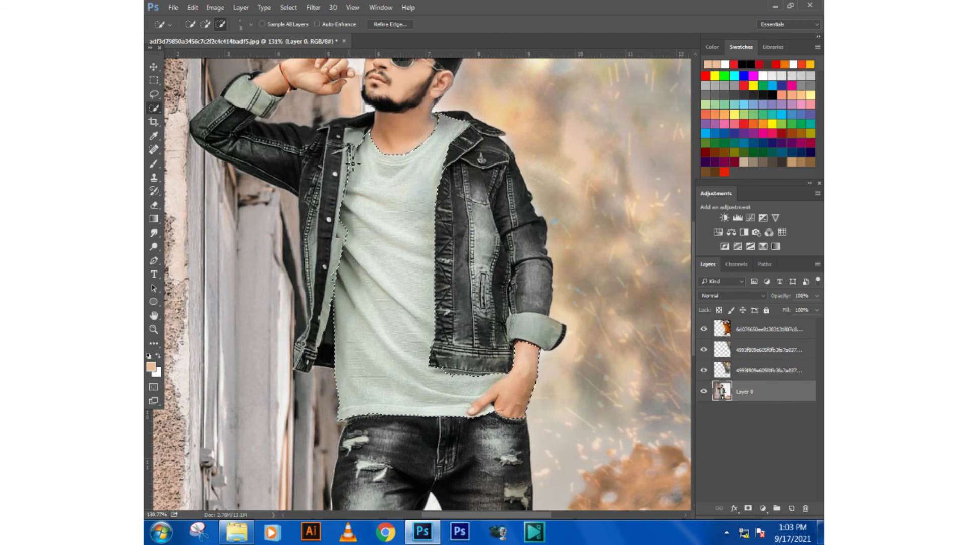
pyautogui.moveTo(339, 226)
pyautogui.mouseDown()
pyautogui.moveTo(345, 231)
pyautogui.moveTo(349, 216)
pyautogui.mouseUp()
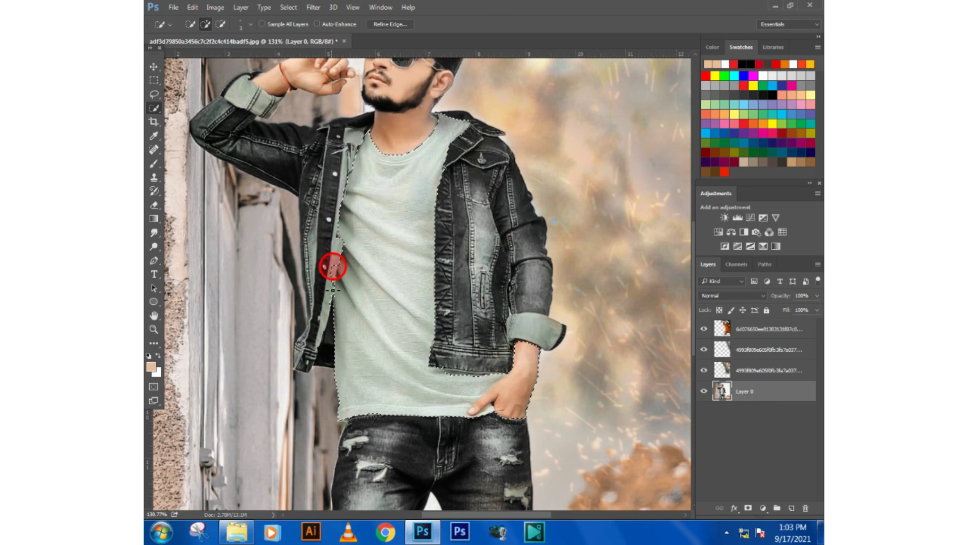
pyautogui.moveTo(333, 290); pyautogui.dragTo(337, 306)
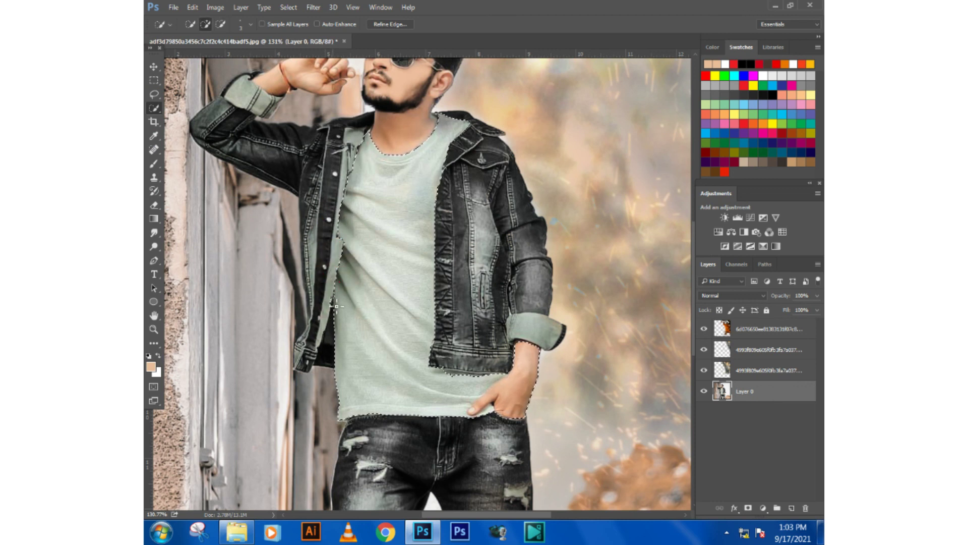
pyautogui.scroll(-2, 397, 283)
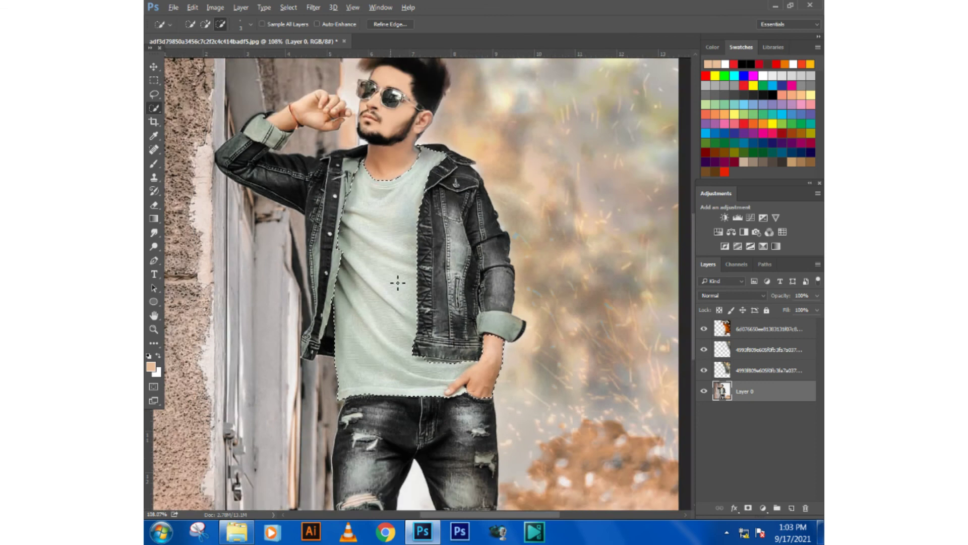
pyautogui.scroll(2, 398, 283)
pyautogui.scroll(2, 398, 283)
# Step: Tidy the selection edge around the collar seam
pyautogui.click(432, 199)
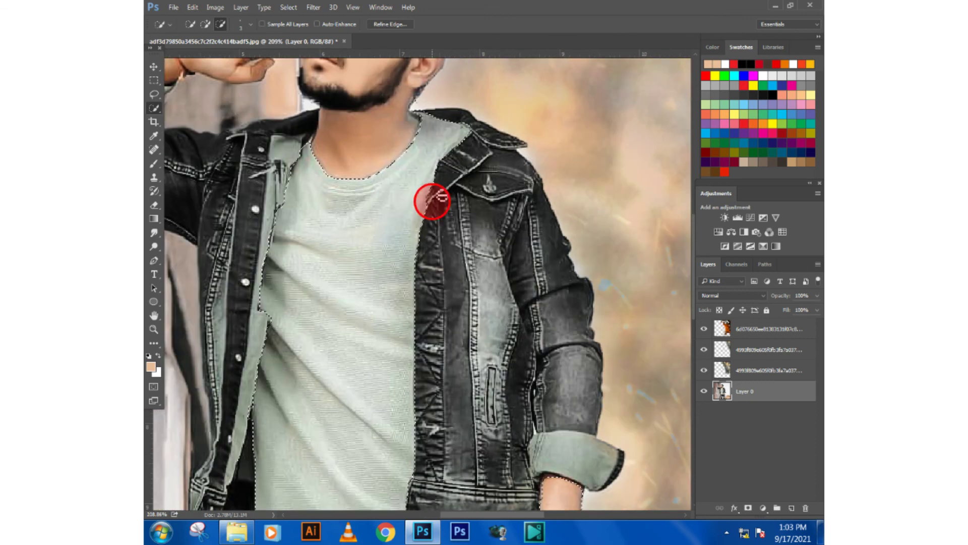
pyautogui.scroll(-1, 431, 200)
pyautogui.scroll(-1, 434, 166)
pyautogui.click(396, 119)
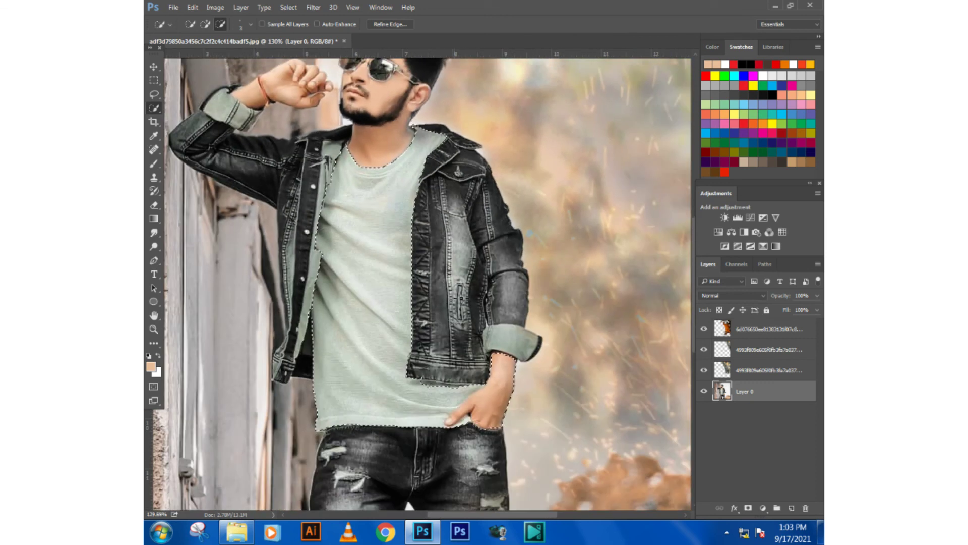
pyautogui.scroll(1, 492, 388)
pyautogui.scroll(1, 494, 411)
# Step: Subtract the hand and pocket area from the T-shirt selection
pyautogui.click(472, 413)
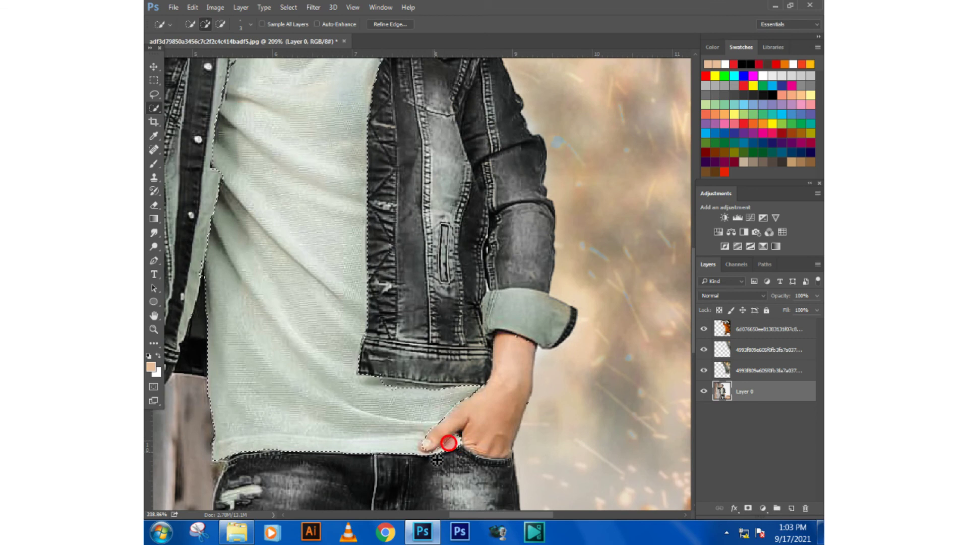
pyautogui.click(471, 446)
pyautogui.keyDown('alt'); pyautogui.click(486, 460); pyautogui.keyUp('alt')
pyautogui.keyDown('alt'); pyautogui.click(465, 448); pyautogui.keyUp('alt')
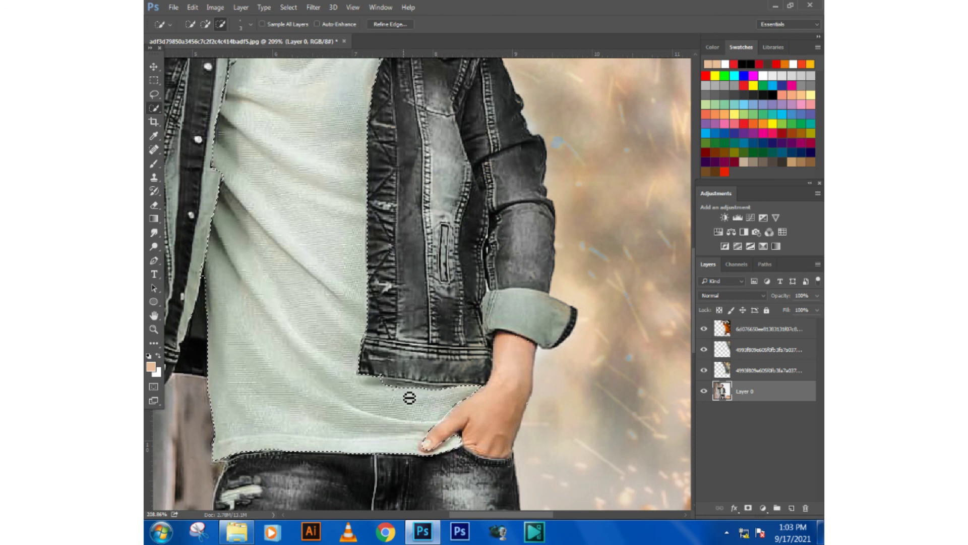
# Step: Add the shirt below the jacket hem and remove the hem itself from the selection
pyautogui.click(376, 384)
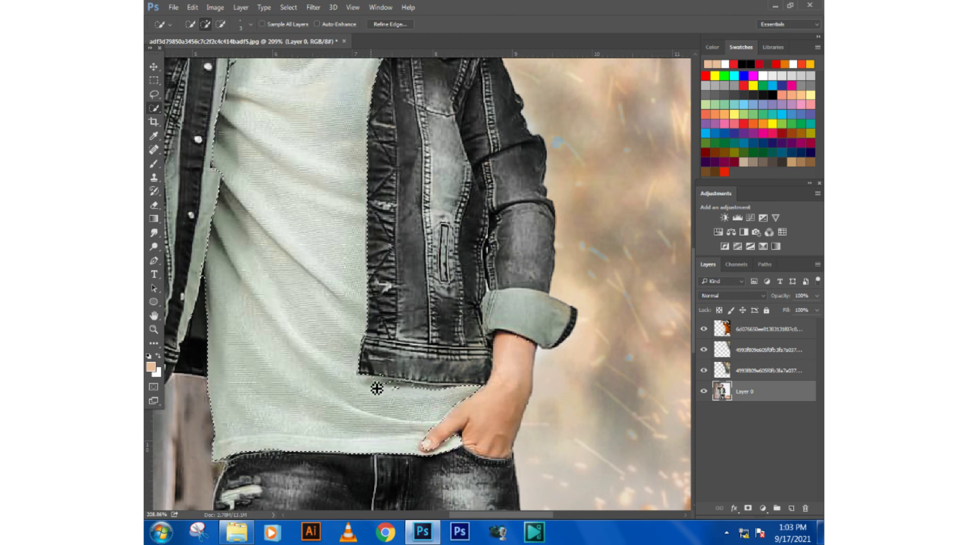
pyautogui.click(387, 381)
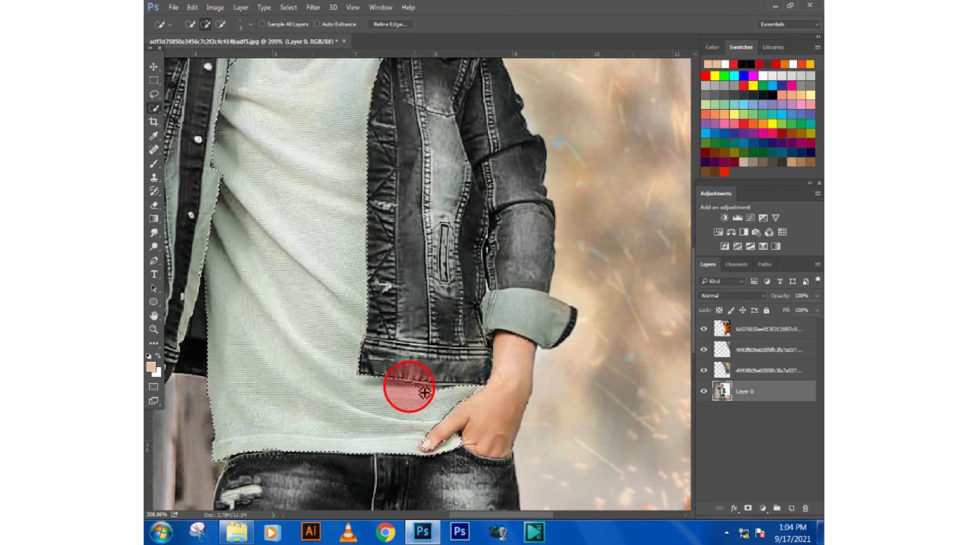
pyautogui.keyDown('alt'); pyautogui.click(379, 355); pyautogui.keyUp('alt')
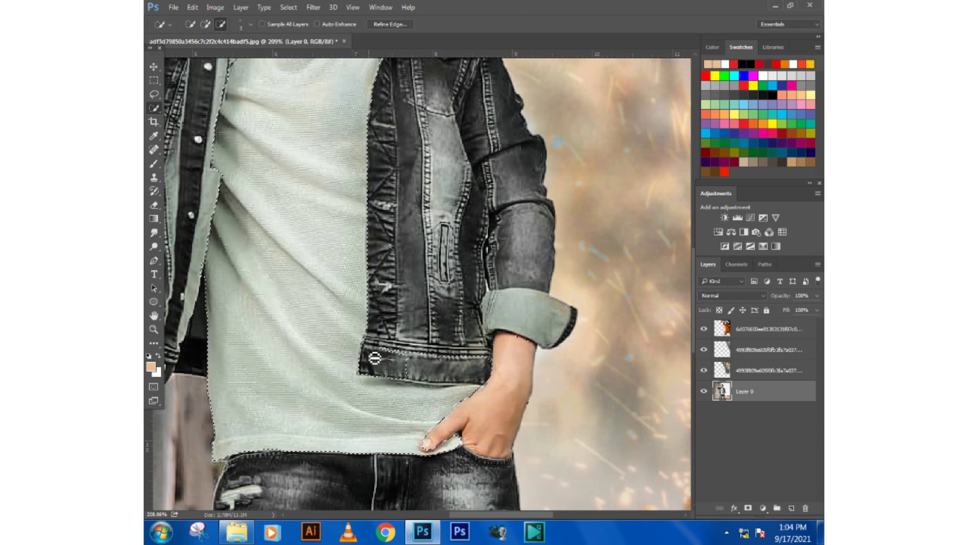
pyautogui.click(415, 387)
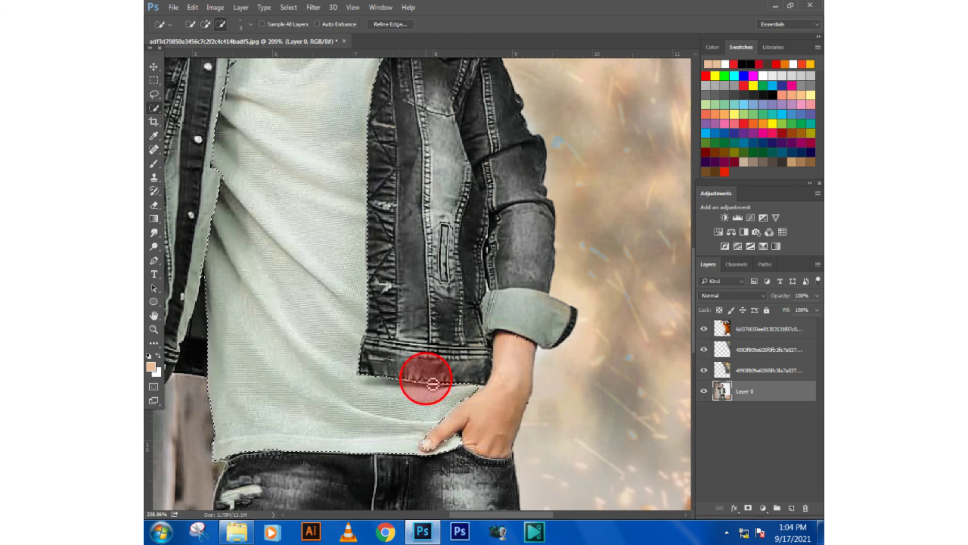
pyautogui.click(423, 386)
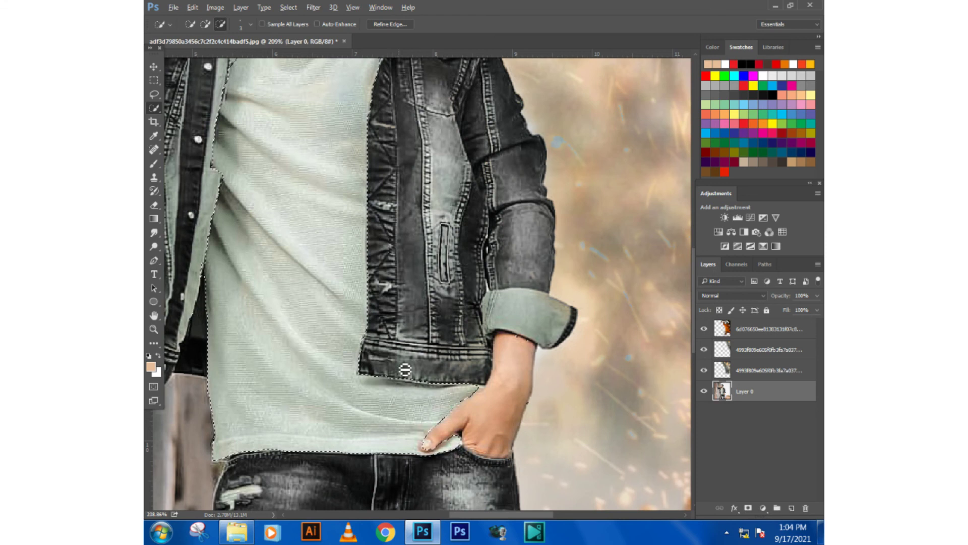
pyautogui.scroll(-5, 422, 386)
pyautogui.scroll(-1, 406, 347)
pyautogui.click(215, 7)
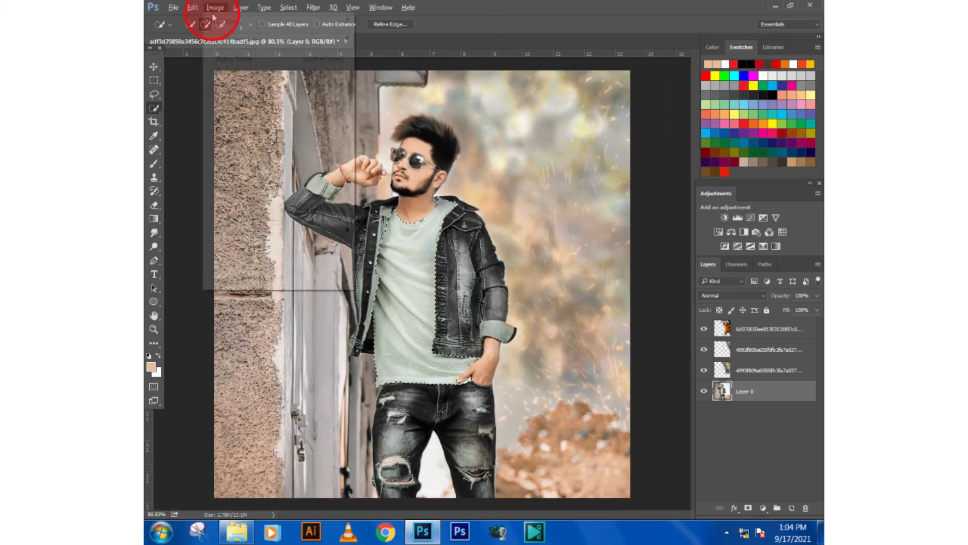
pyautogui.moveTo(238, 39)
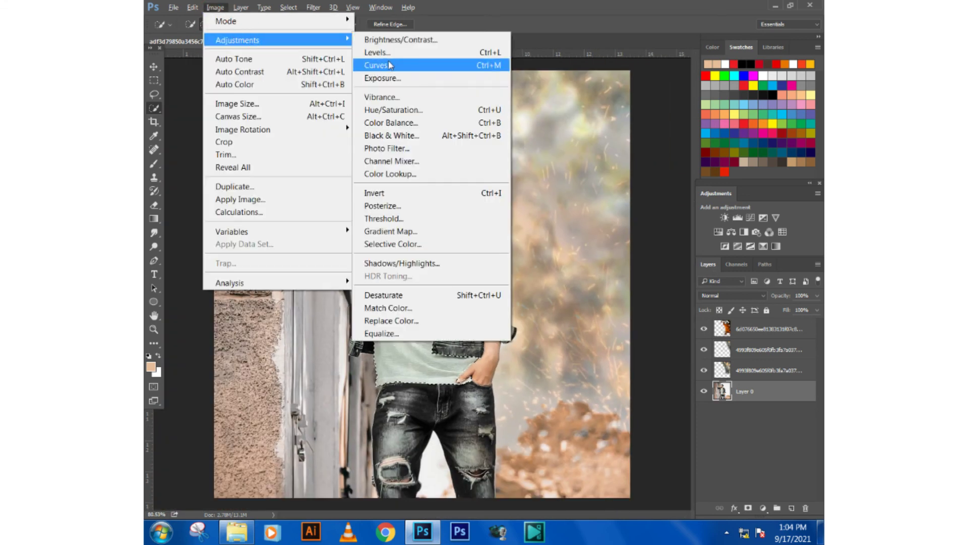
# Step: Turn the shirt white with Hue/Saturation: Saturation -100, Lightness +48
pyautogui.click(391, 108)
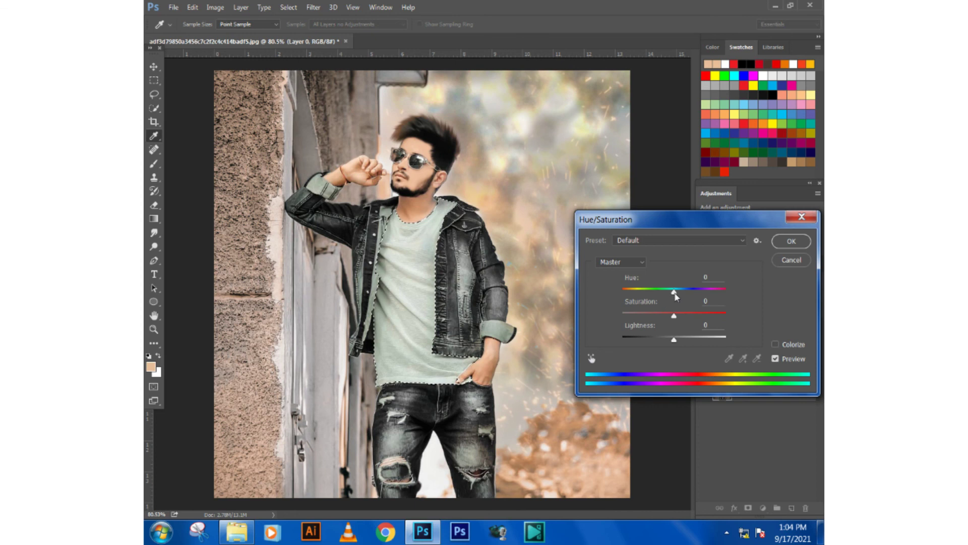
pyautogui.moveTo(674, 315)
pyautogui.mouseDown()
pyautogui.moveTo(725, 313)
pyautogui.moveTo(609, 322)
pyautogui.mouseUp()
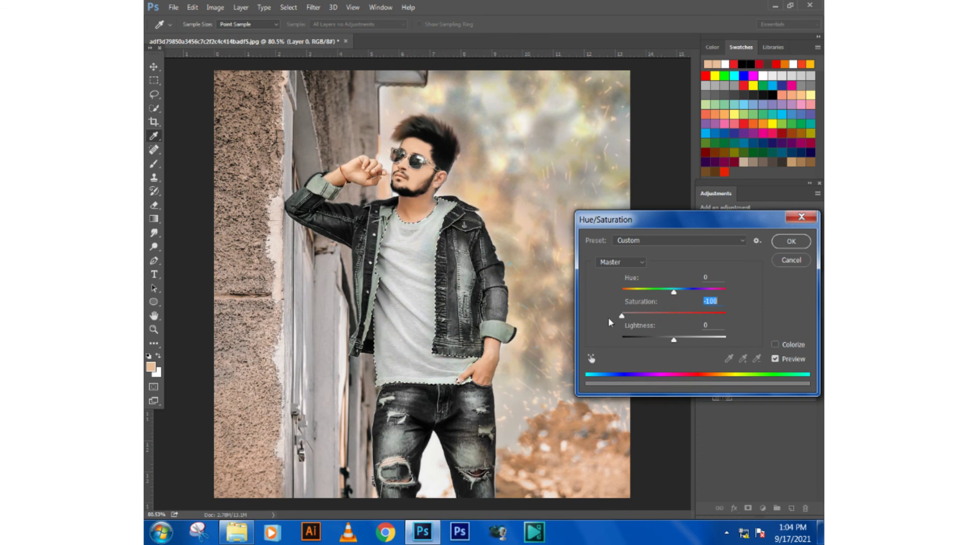
pyautogui.moveTo(680, 339)
pyautogui.mouseDown()
pyautogui.moveTo(742, 341)
pyautogui.moveTo(699, 341)
pyautogui.mouseUp()
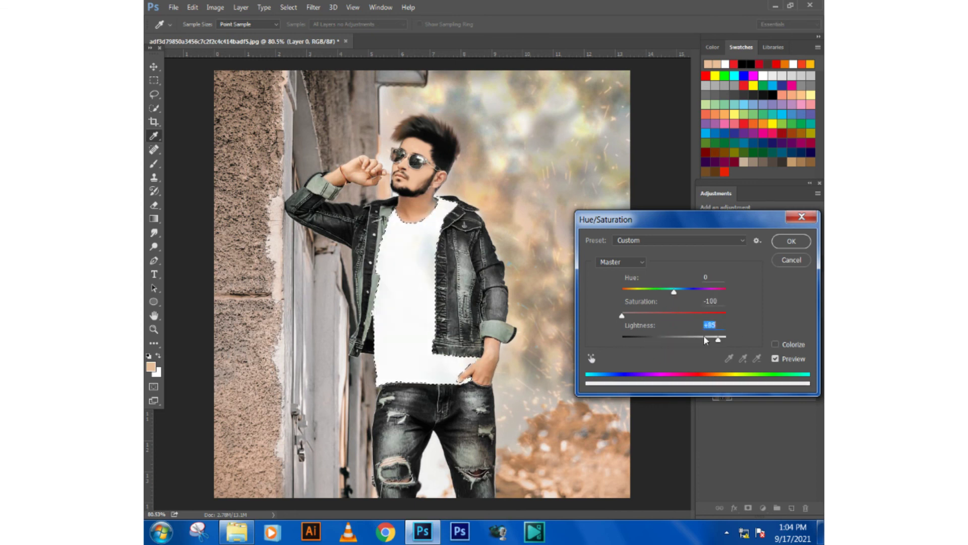
pyautogui.click(725, 314)
pyautogui.moveTo(674, 291)
pyautogui.mouseDown()
pyautogui.moveTo(682, 292)
pyautogui.moveTo(622, 292)
pyautogui.mouseUp()
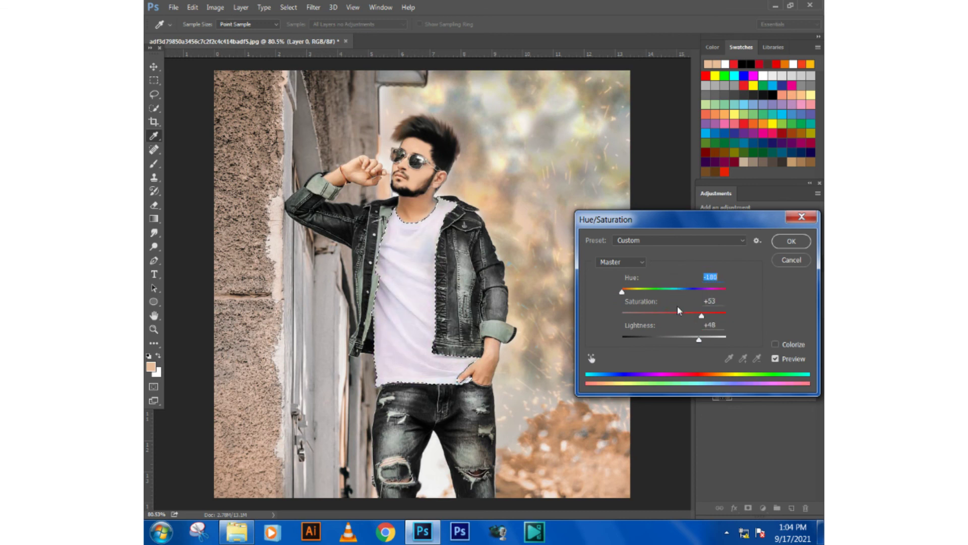
pyautogui.moveTo(669, 315); pyautogui.dragTo(627, 317)
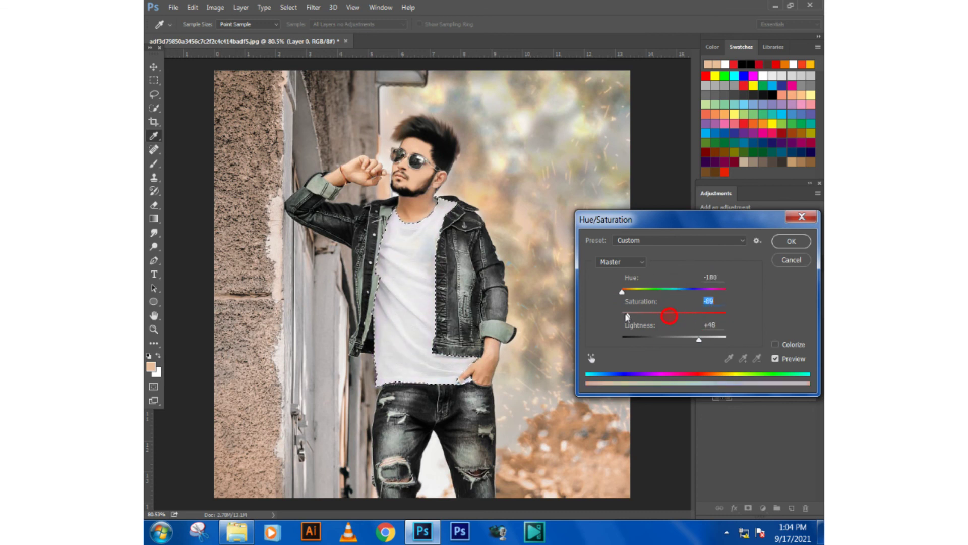
pyautogui.click(791, 241)
# Step: Raise the shirt's vibrance, then apply Color Balance of +24 red and -20 yellow
pyautogui.click(217, 7)
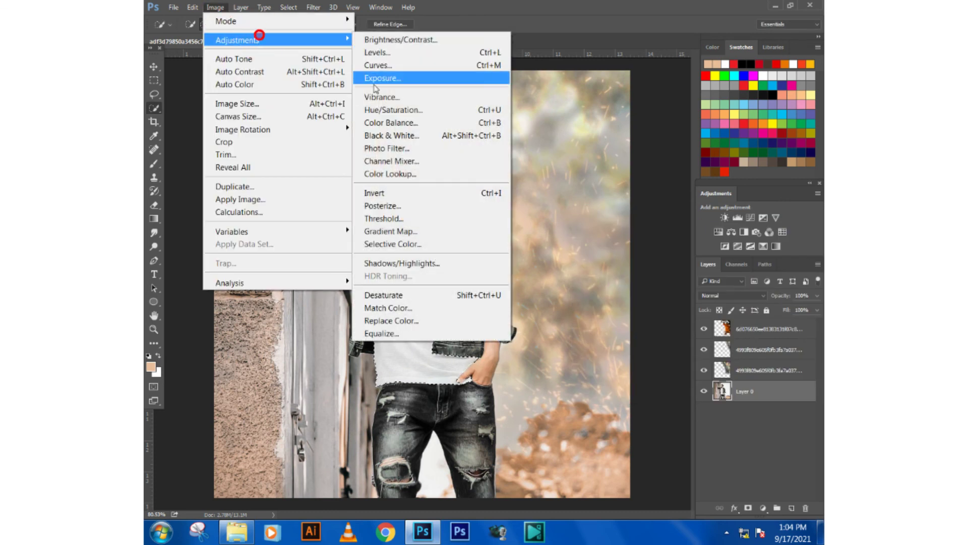
pyautogui.moveTo(238, 40)
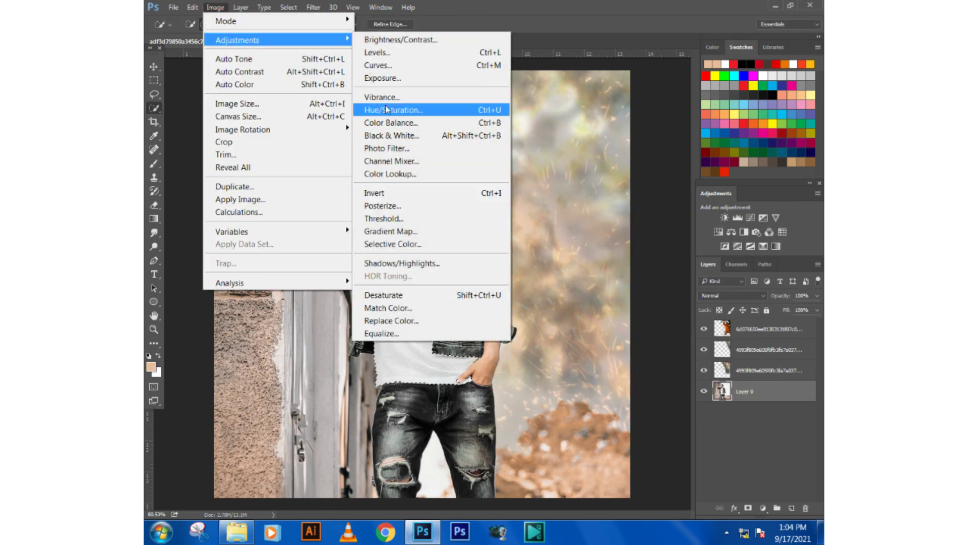
pyautogui.click(390, 96)
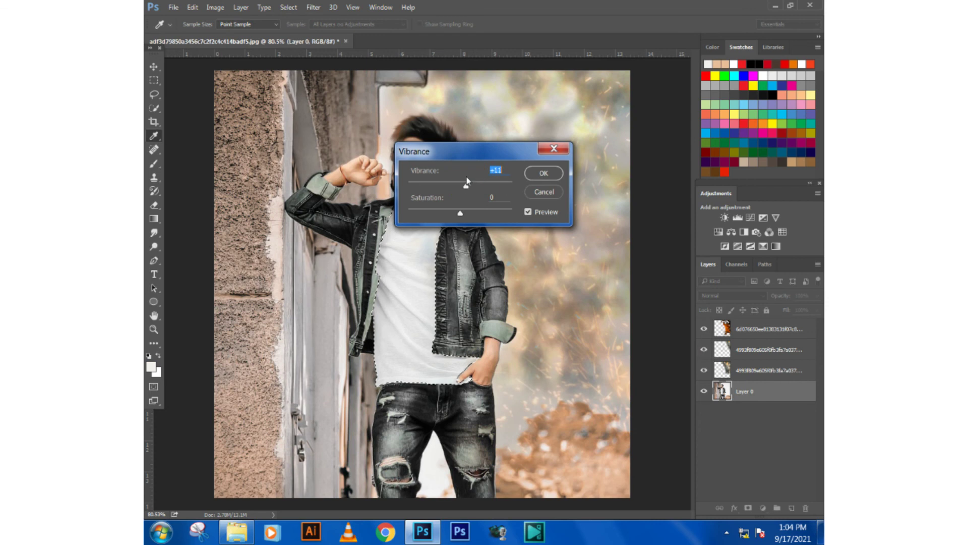
pyautogui.moveTo(460, 213); pyautogui.dragTo(501, 213)
pyautogui.click(543, 173)
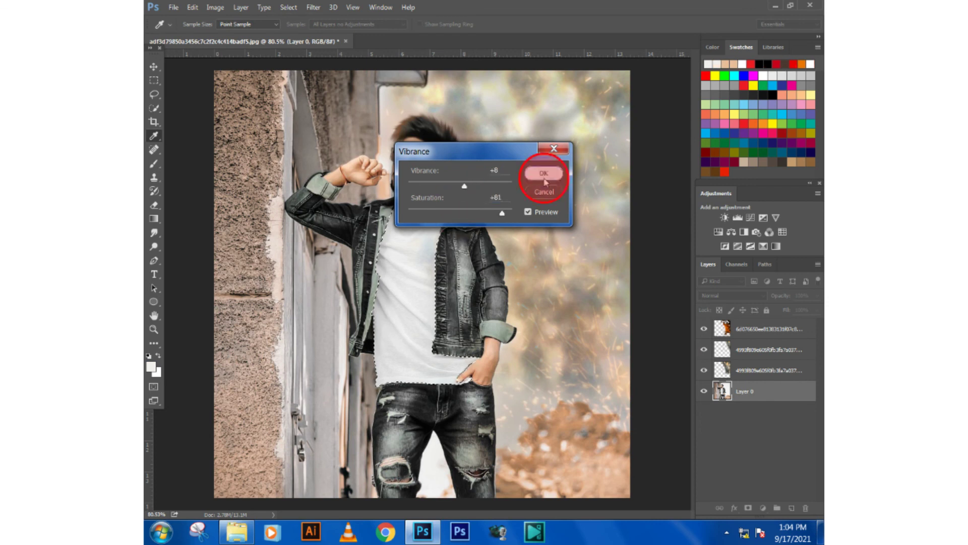
pyautogui.click(224, 7)
pyautogui.moveTo(238, 40)
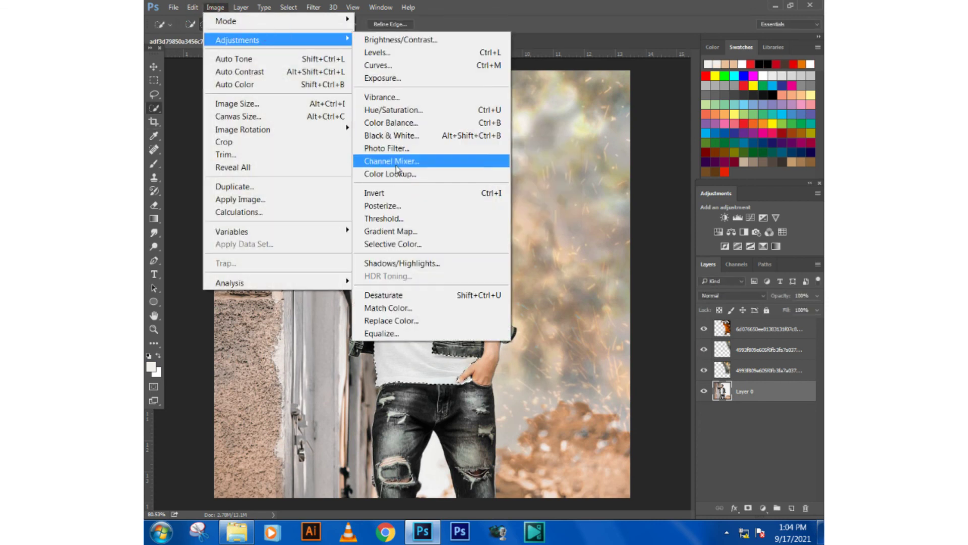
pyautogui.click(392, 122)
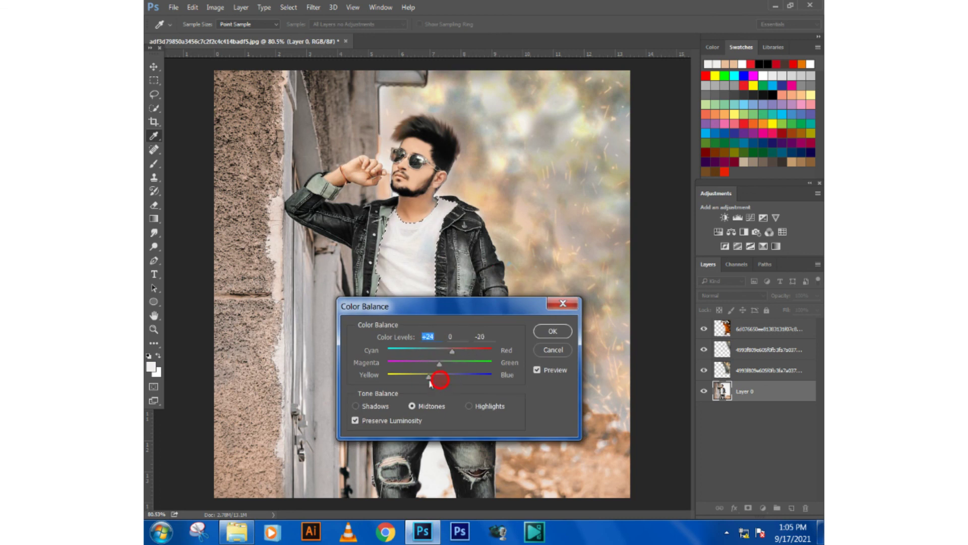
pyautogui.click(553, 331)
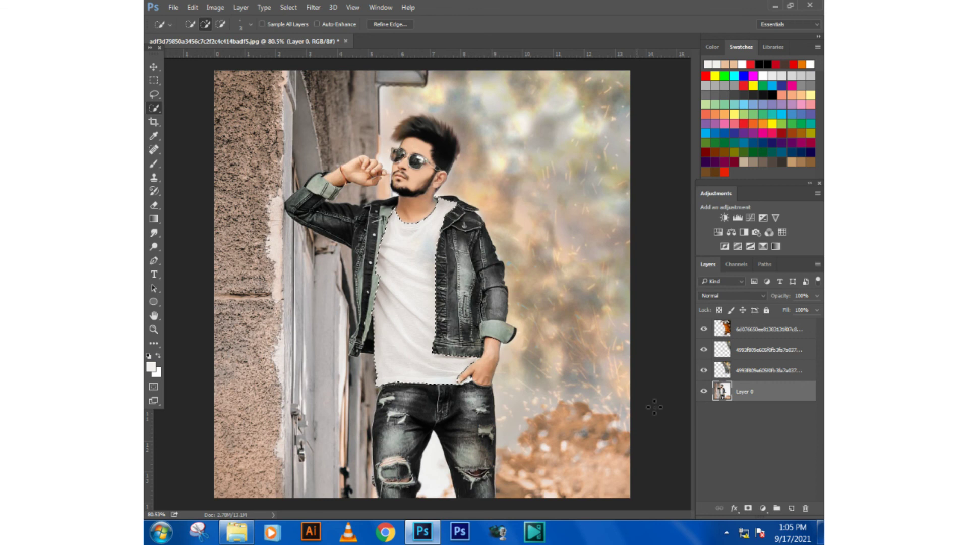
# Step: Add a pure red (ed0000) Solid Color fill layer over the shirt in Multiply mode
pyautogui.click(762, 508)
pyautogui.click(726, 262)
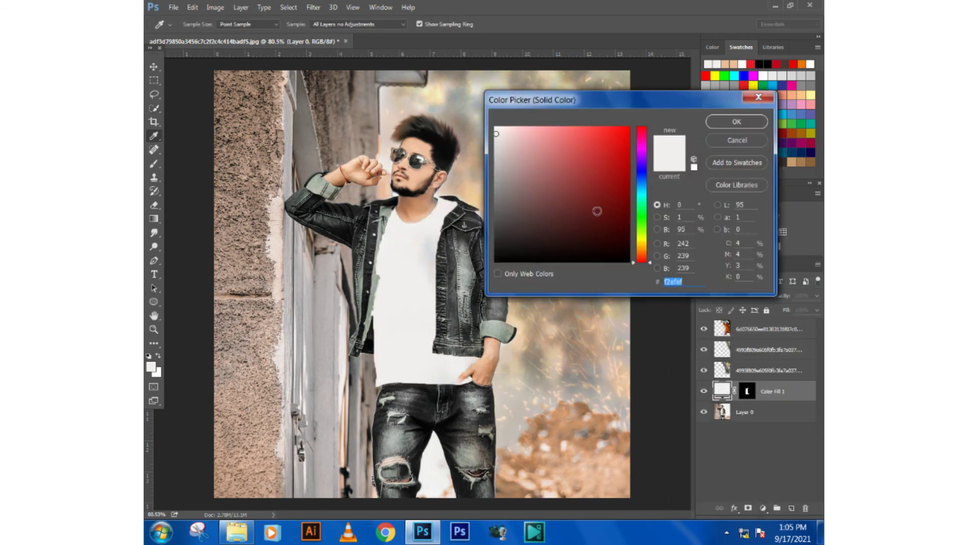
pyautogui.moveTo(597, 211); pyautogui.dragTo(630, 135)
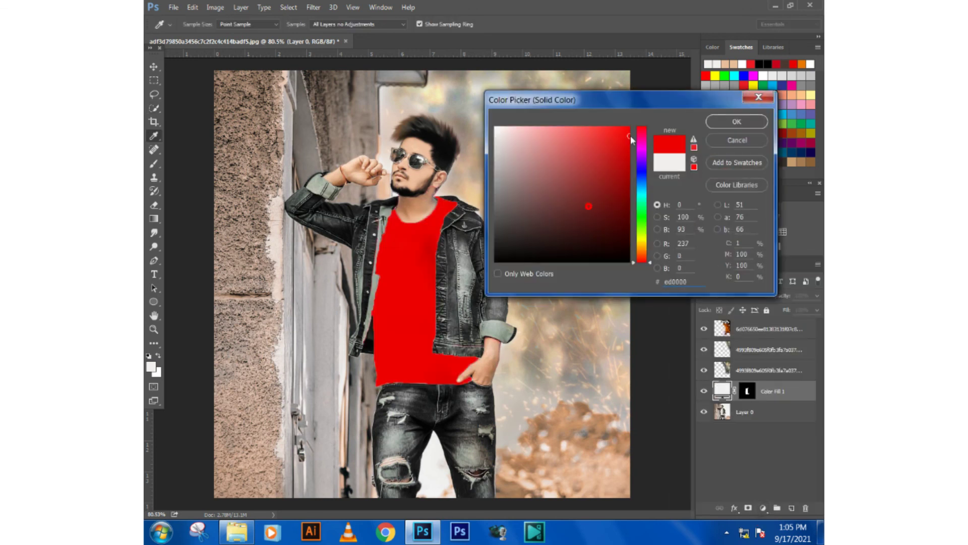
pyautogui.click(737, 123)
pyautogui.click(730, 297)
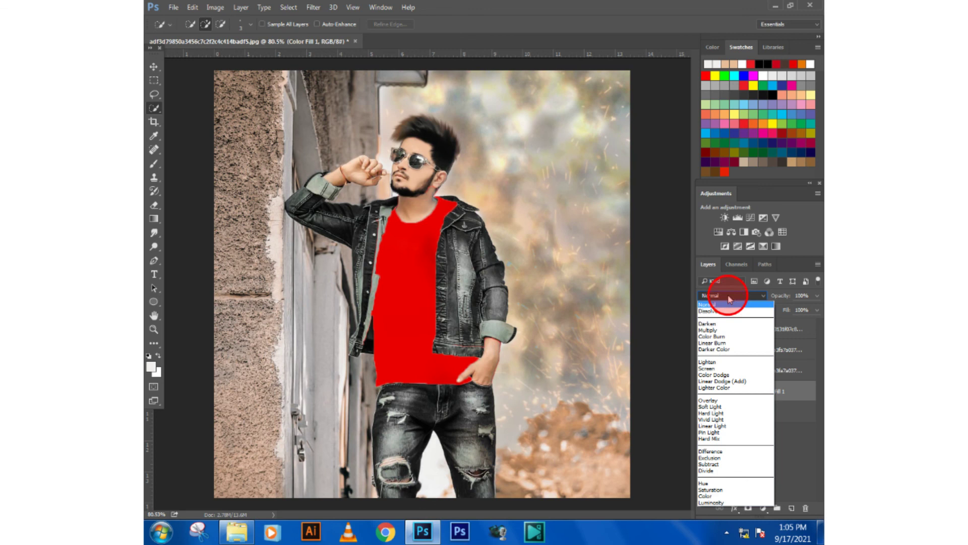
pyautogui.click(708, 329)
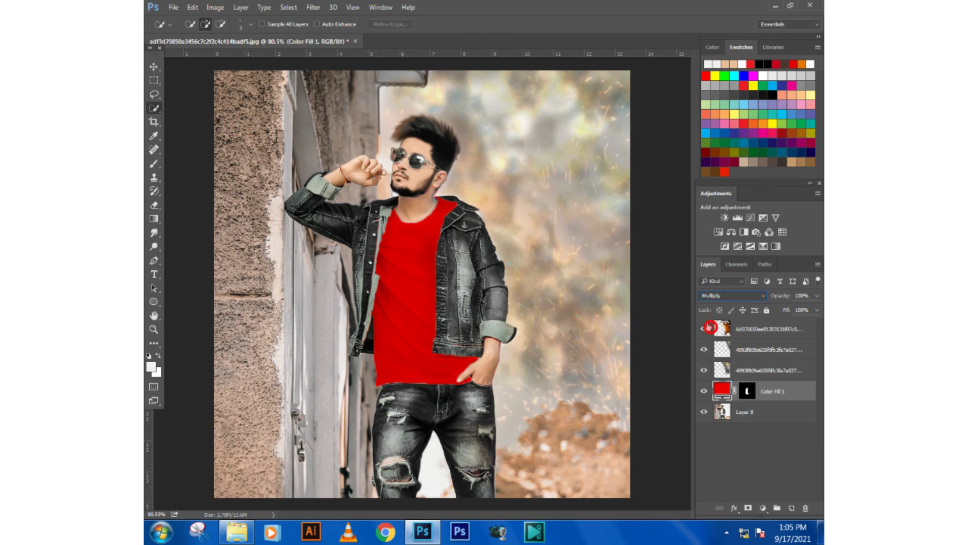
pyautogui.doubleClick(805, 393)
# Step: Split Color Fill 1's Blend If sliders for This Layer and Underlying Layer, and set opacity to 85%
pyautogui.moveTo(516, 11); pyautogui.dragTo(653, 147)
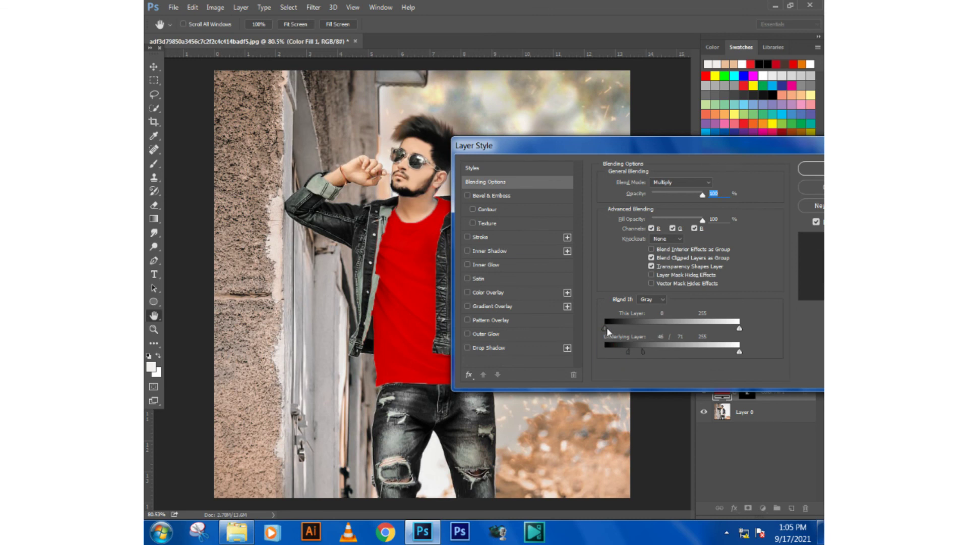
pyautogui.moveTo(637, 329)
pyautogui.mouseDown()
pyautogui.moveTo(657, 328)
pyautogui.moveTo(596, 328)
pyautogui.mouseUp()
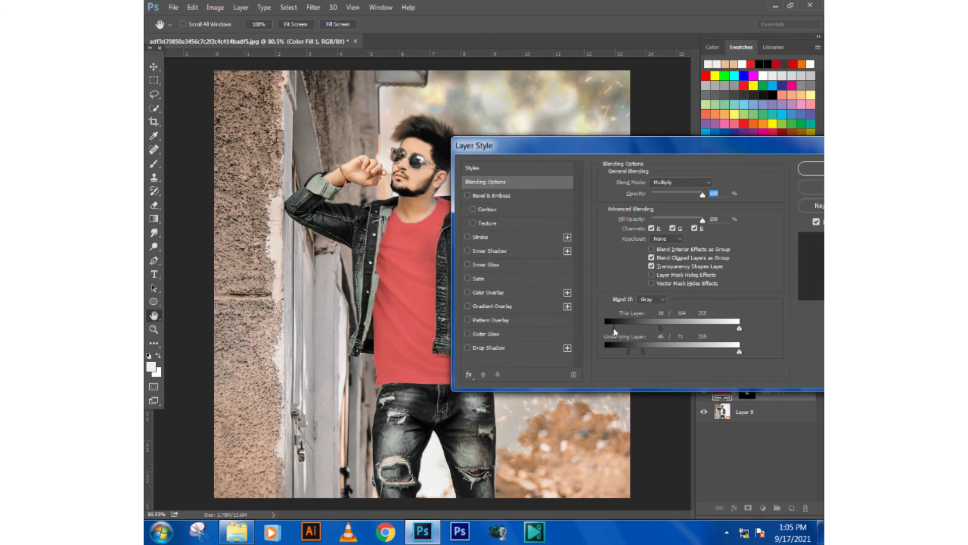
pyautogui.moveTo(661, 335)
pyautogui.mouseDown()
pyautogui.moveTo(640, 332)
pyautogui.moveTo(648, 338)
pyautogui.mouseUp()
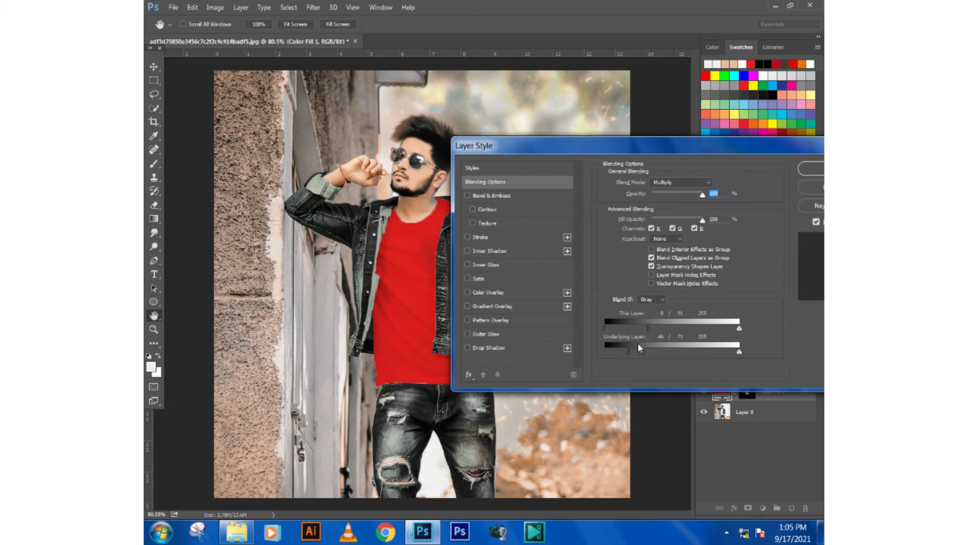
pyautogui.moveTo(739, 333); pyautogui.dragTo(701, 335)
pyautogui.moveTo(737, 355); pyautogui.dragTo(719, 348)
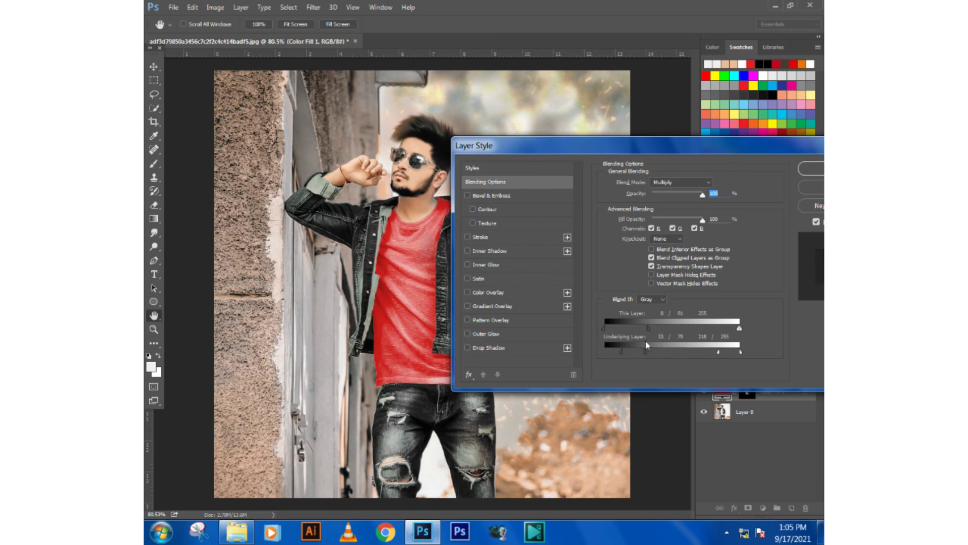
pyautogui.moveTo(648, 329); pyautogui.dragTo(635, 329)
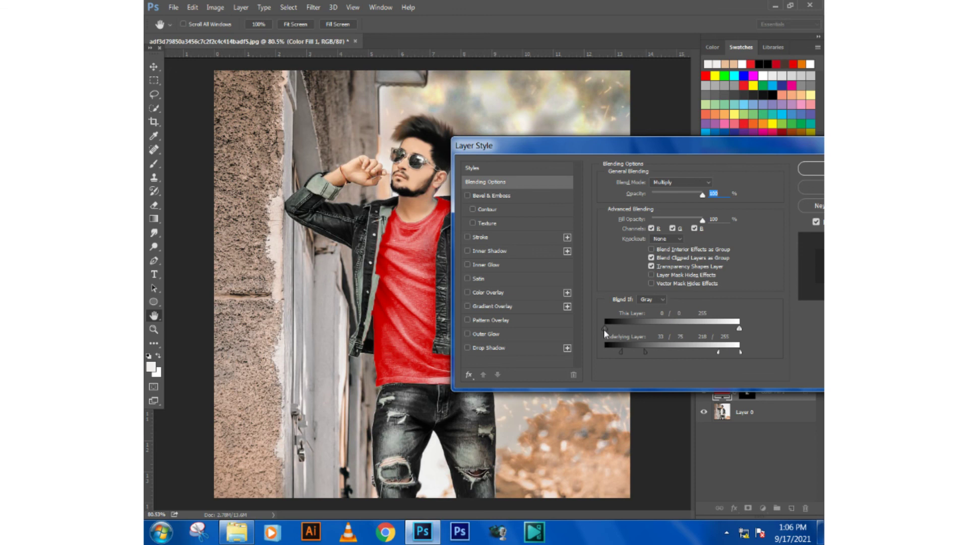
pyautogui.moveTo(723, 352); pyautogui.dragTo(733, 359)
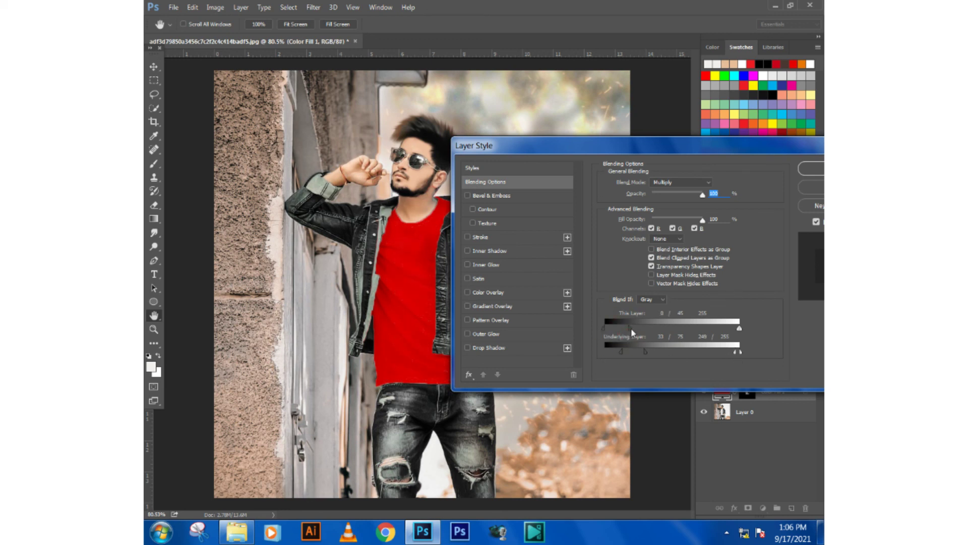
pyautogui.moveTo(631, 328); pyautogui.dragTo(636, 335)
pyautogui.moveTo(704, 194); pyautogui.dragTo(697, 197)
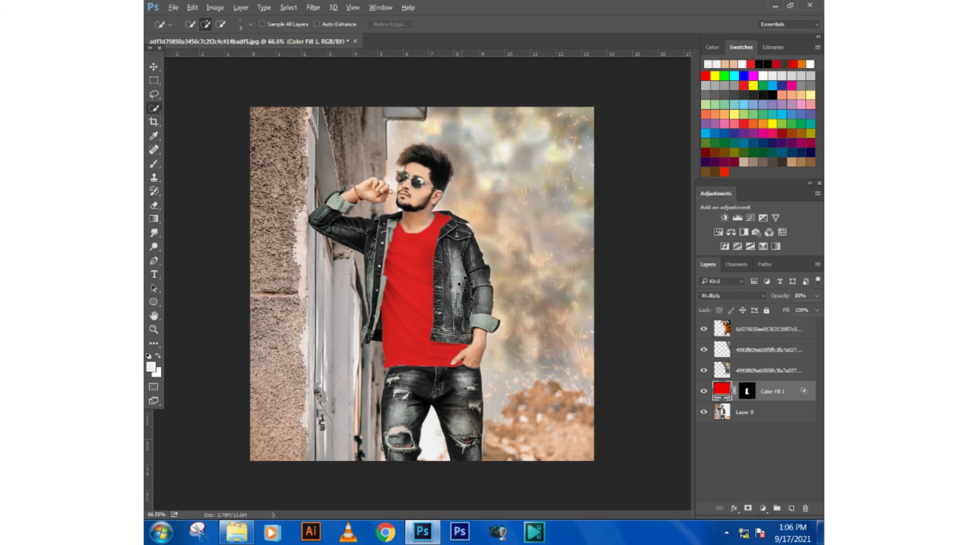
# Step: Try erasing the red fill's mask along the shirt's left edge, then undo the stroke
pyautogui.click(153, 67)
pyautogui.scroll(5, 376, 319)
pyautogui.scroll(1, 373, 308)
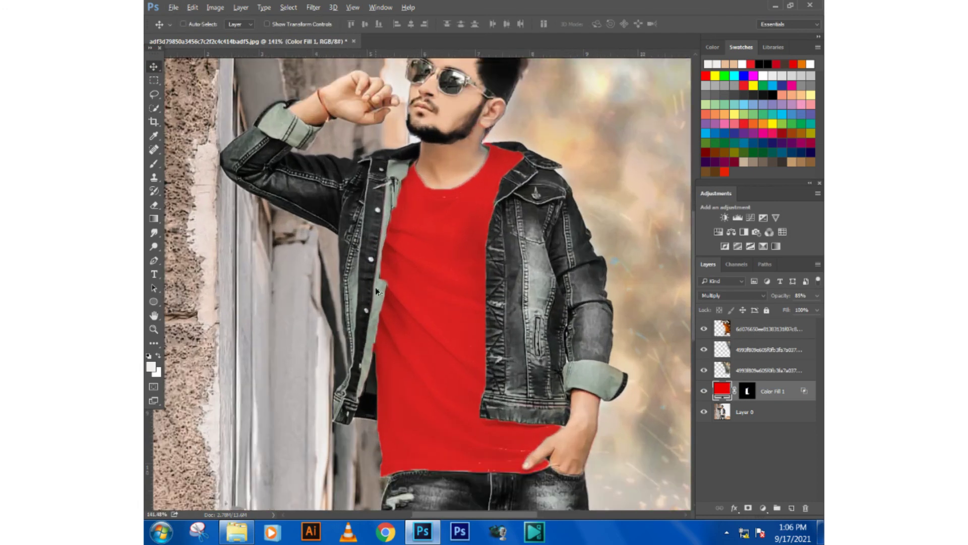
pyautogui.click(154, 205)
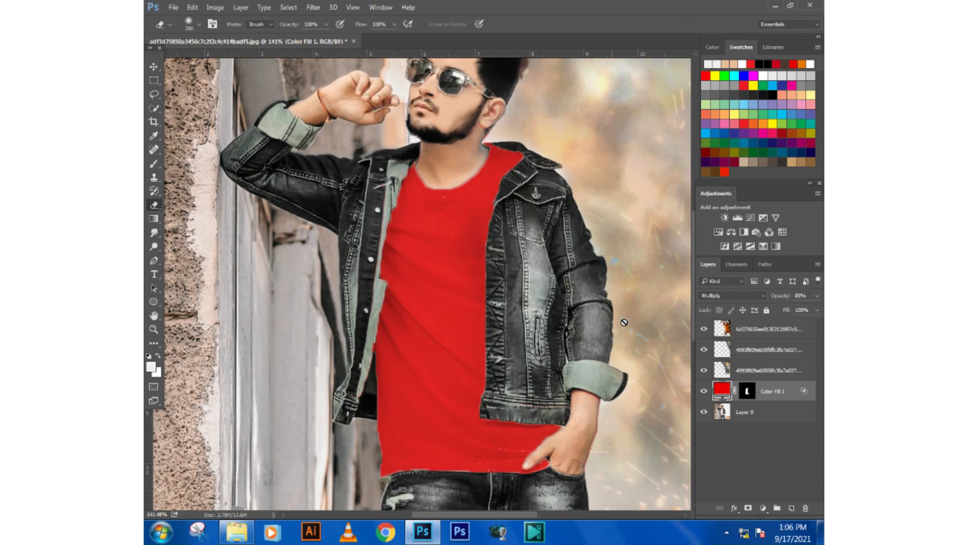
pyautogui.click(747, 390)
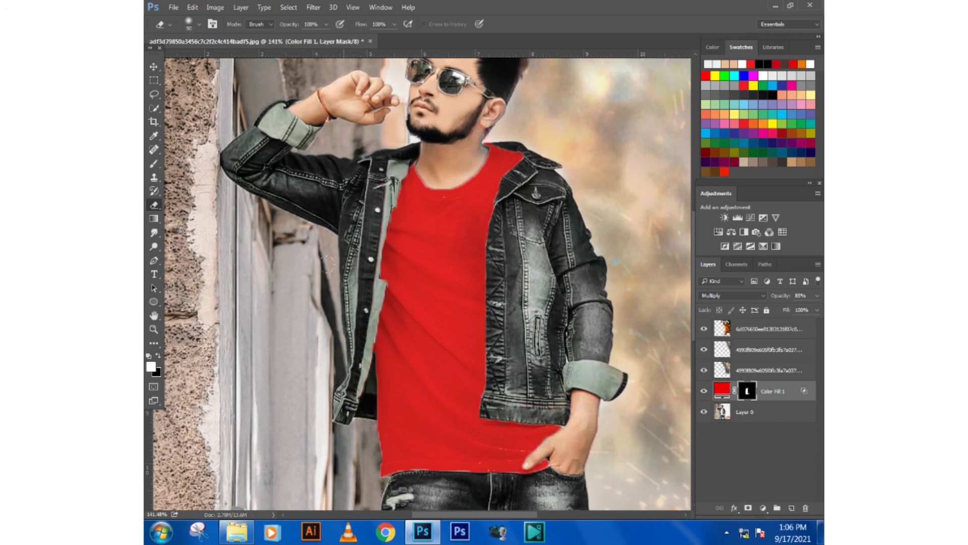
pyautogui.moveTo(370, 283); pyautogui.dragTo(382, 246)
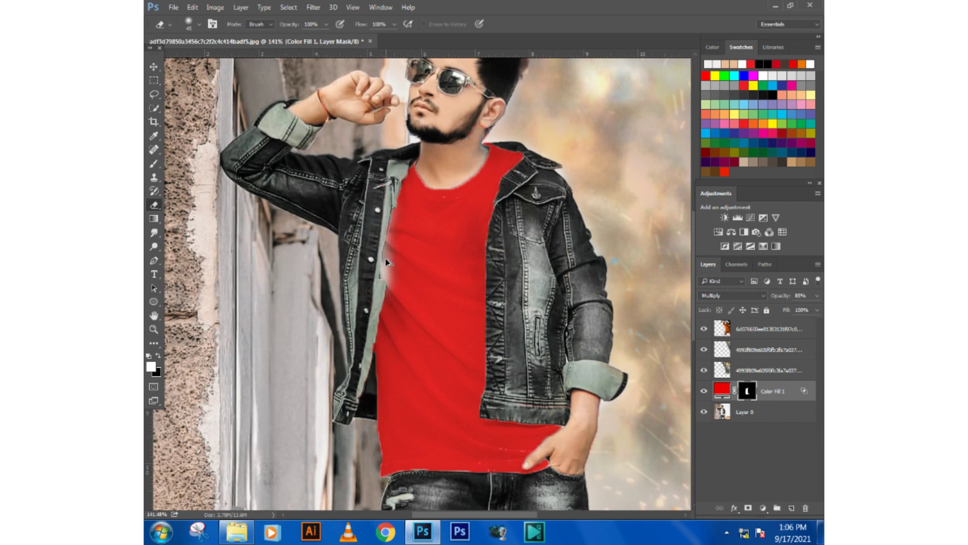
pyautogui.rightClick(379, 283)
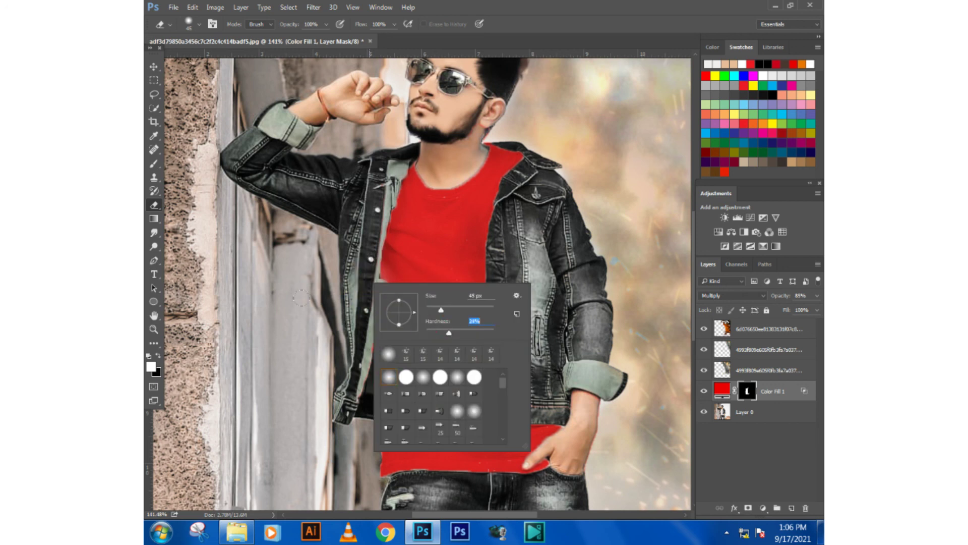
pyautogui.press('Return')
pyautogui.moveTo(378, 277); pyautogui.dragTo(393, 238)
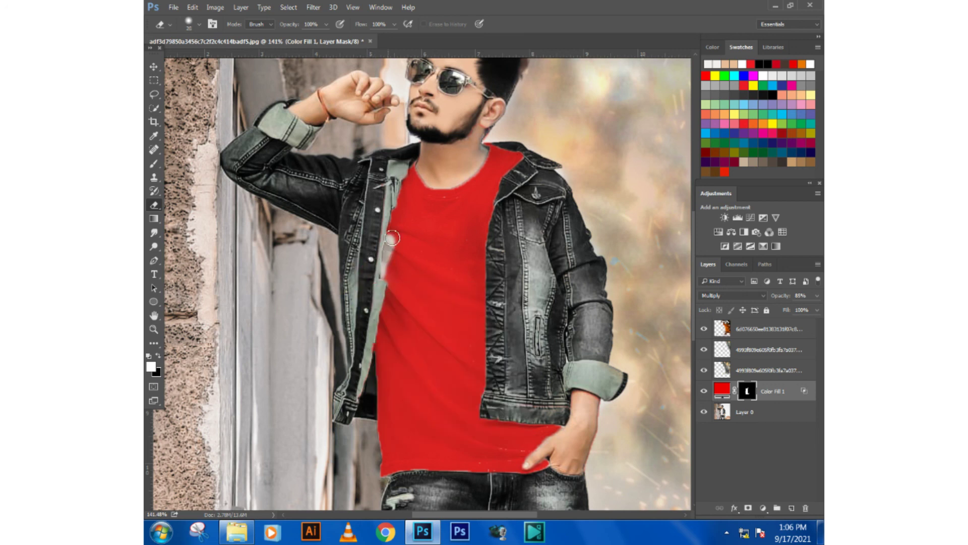
pyautogui.hotkey('ctrl', 'z')
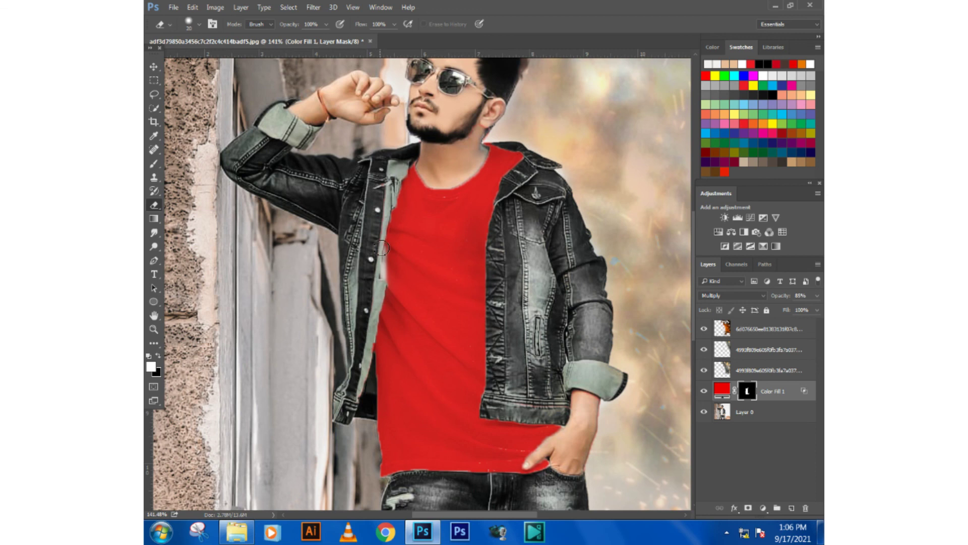
# Step: Load the Color Fill 1 mask as a selection, smooth it by 15 pixels, then deselect
pyautogui.scroll(-1, 382, 247)
pyautogui.scroll(-1, 378, 252)
pyautogui.scroll(-1, 371, 262)
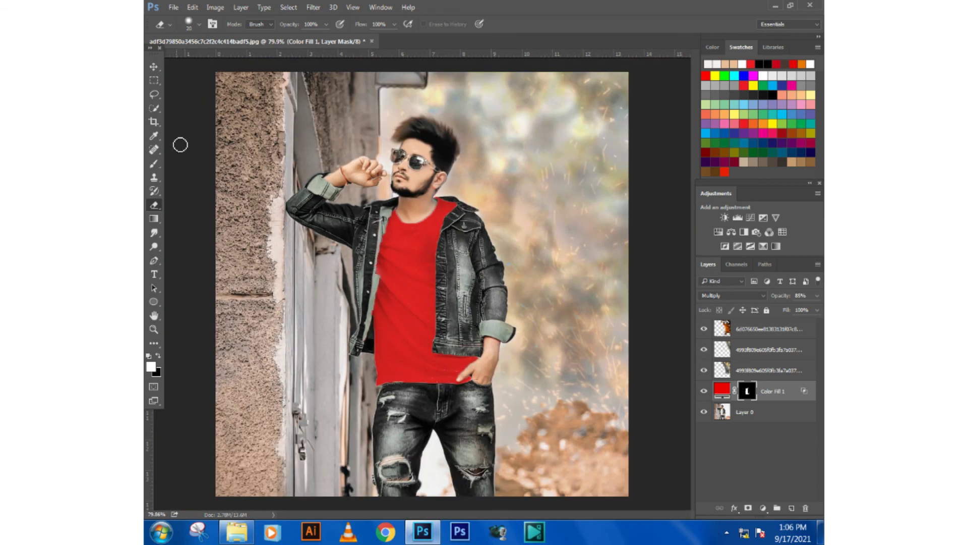
pyautogui.click(154, 66)
pyautogui.scroll(-1, 395, 300)
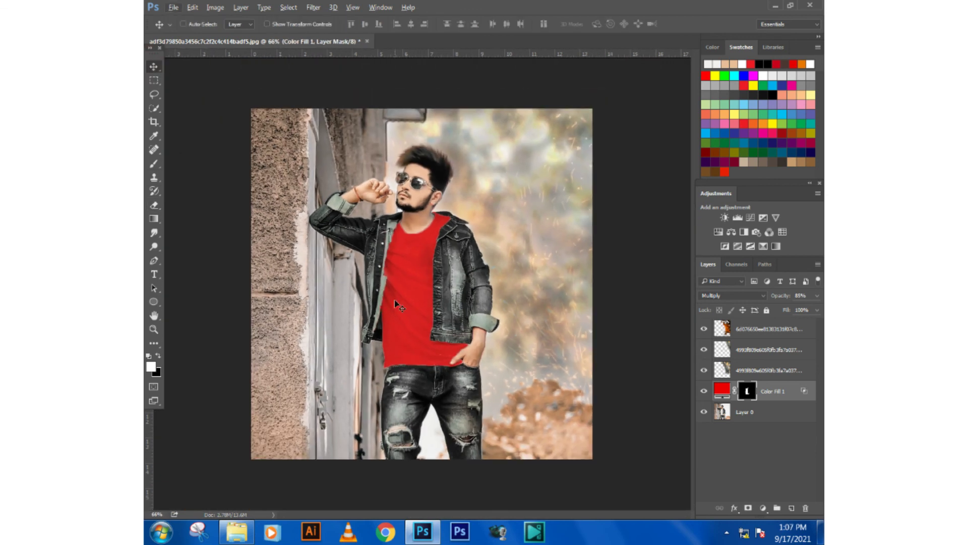
pyautogui.keyDown('ctrl'); pyautogui.click(755, 397); pyautogui.keyUp('ctrl')
pyautogui.click(297, 11)
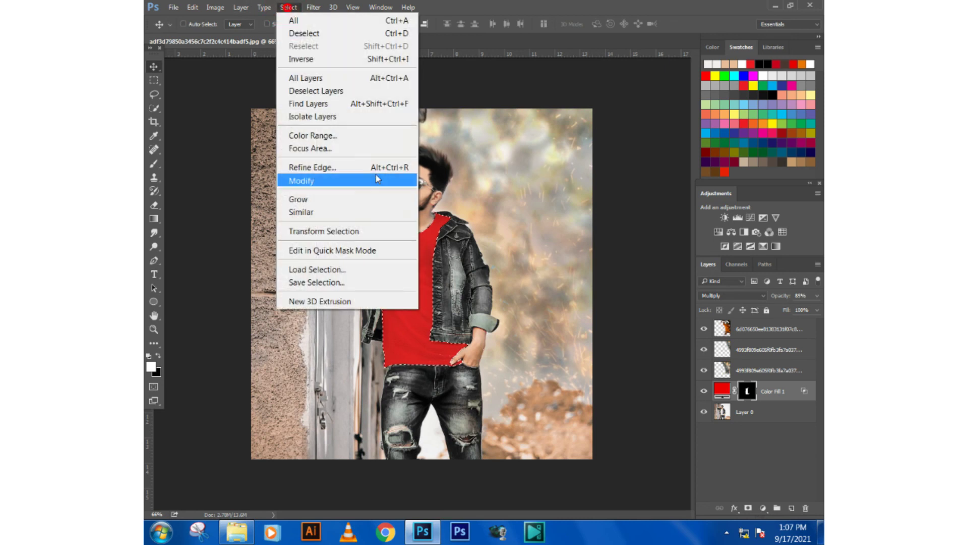
pyautogui.click(378, 177)
pyautogui.click(444, 192)
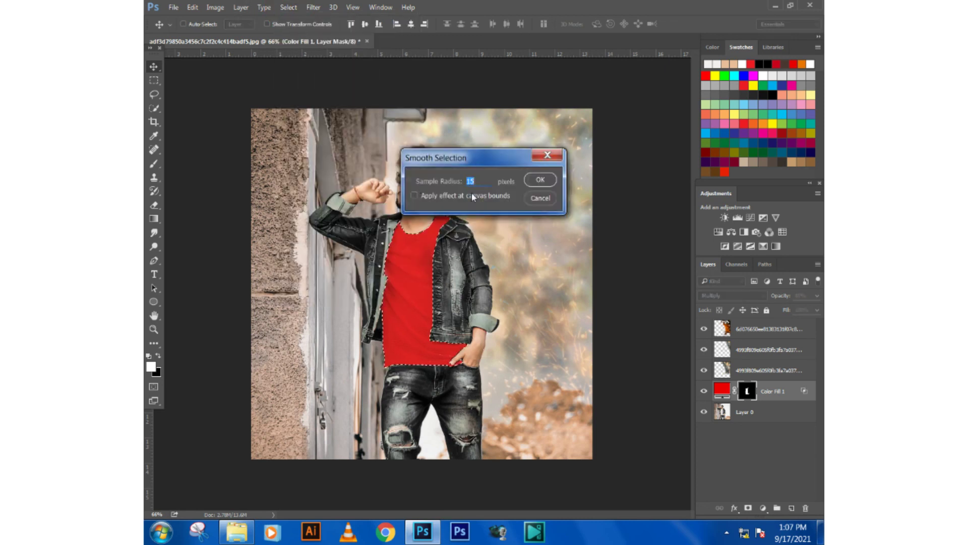
pyautogui.click(539, 182)
pyautogui.click(154, 81)
pyautogui.click(178, 103)
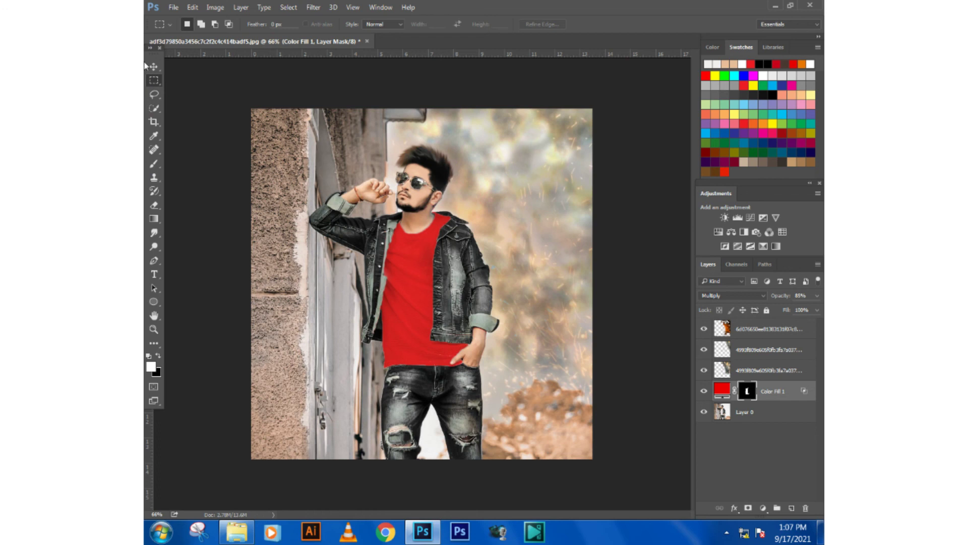
# Step: Switch to Windows Explorer and view the New folder of source images
pyautogui.click(153, 66)
pyautogui.scroll(-2, 423, 302)
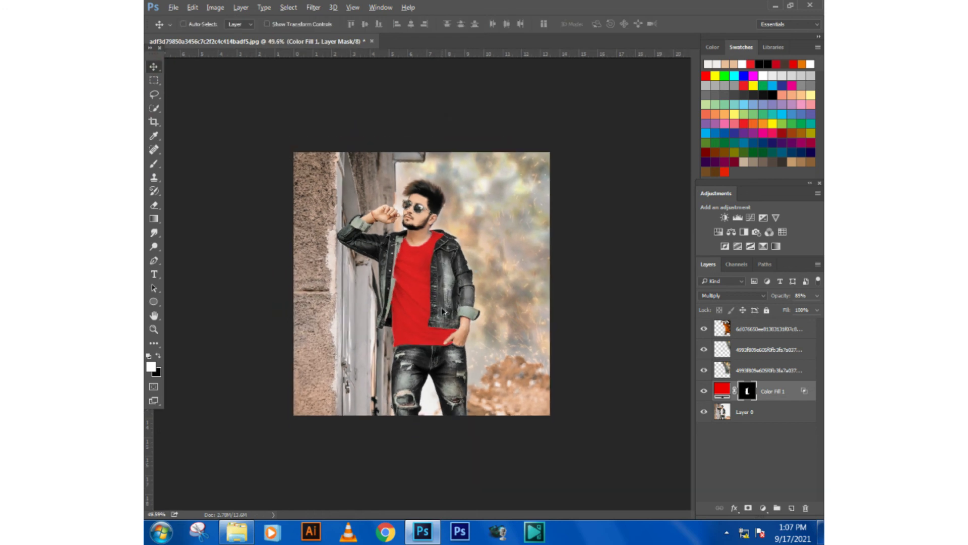
pyautogui.scroll(1, 517, 384)
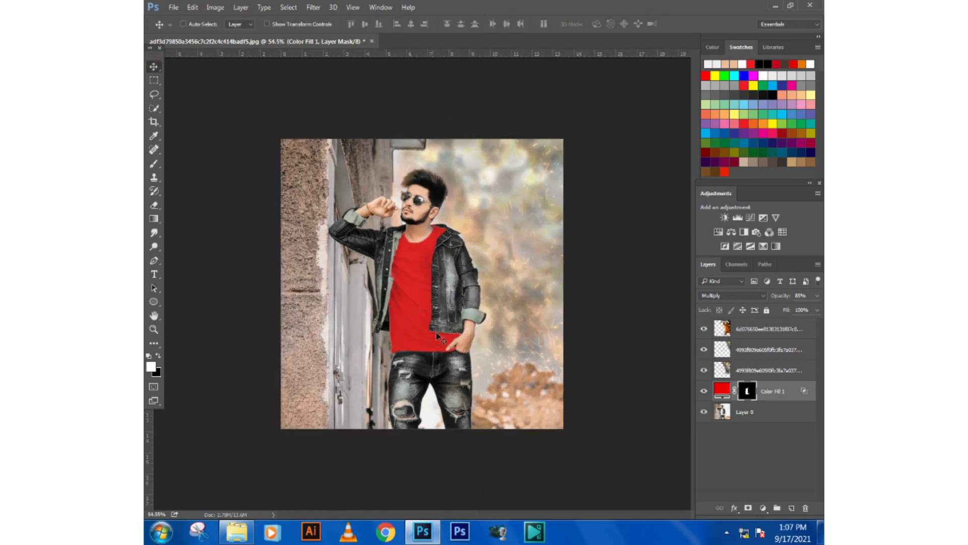
pyautogui.scroll(1, 453, 345)
pyautogui.click(605, 473)
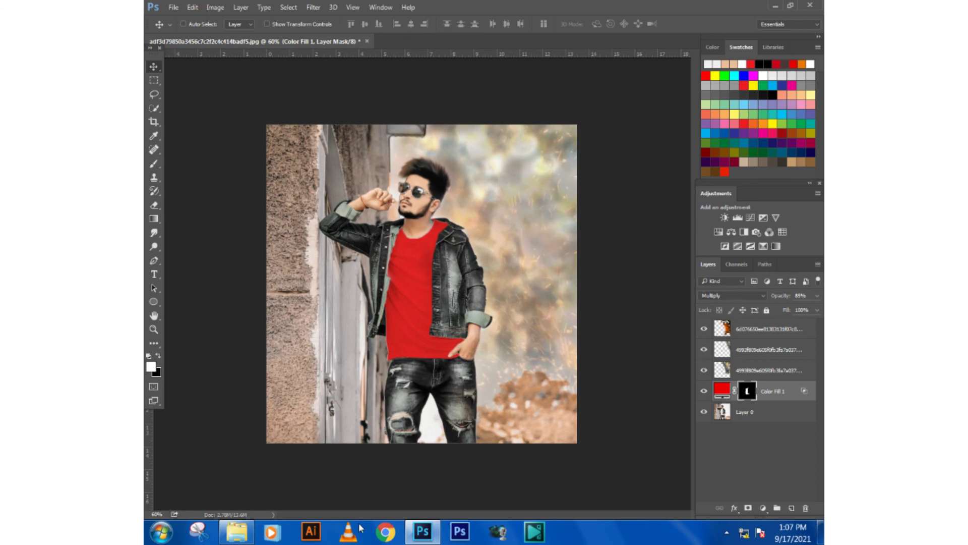
pyautogui.click(236, 541)
pyautogui.click(558, 422)
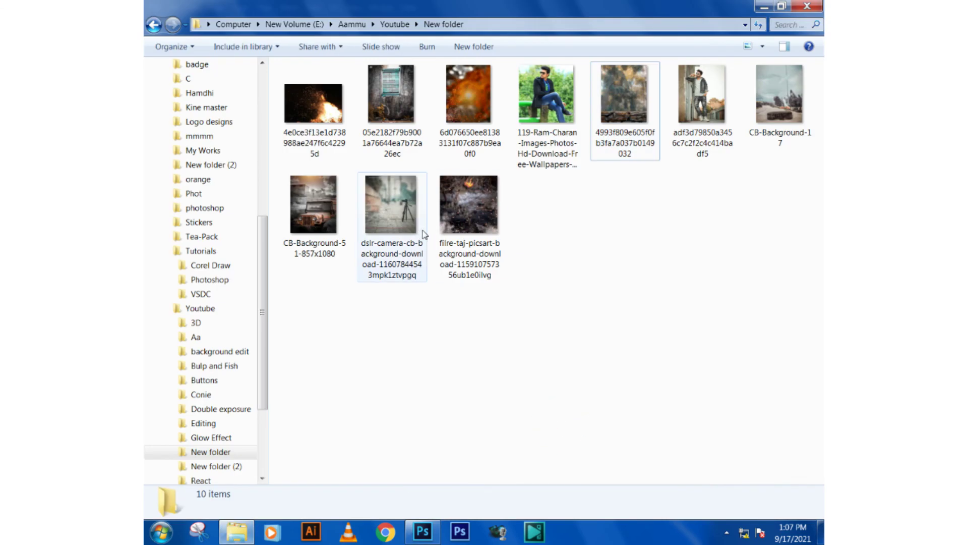
# Step: Go back to the Youtube folder, open the background edit folder, then close Explorer
pyautogui.press('BackSpace')
pyautogui.click(454, 272)
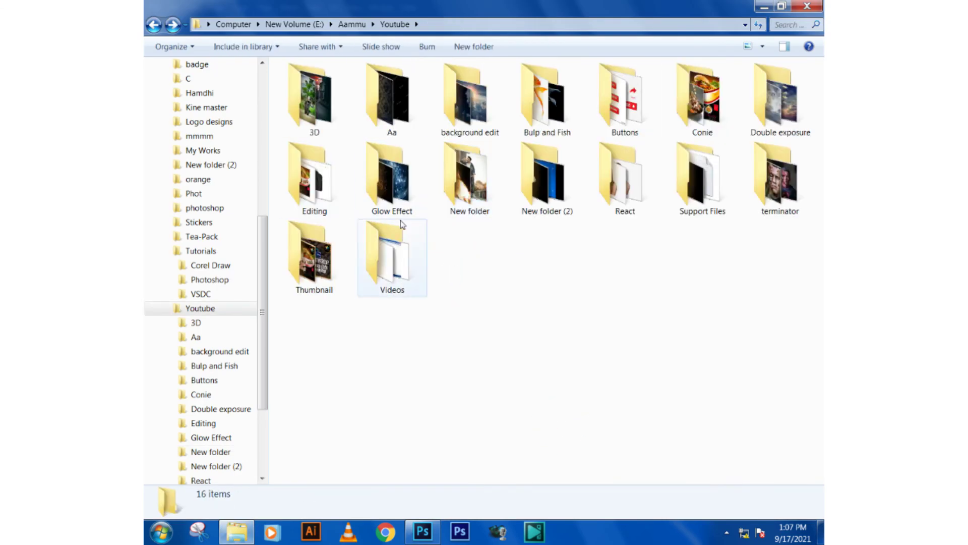
pyautogui.click(468, 132)
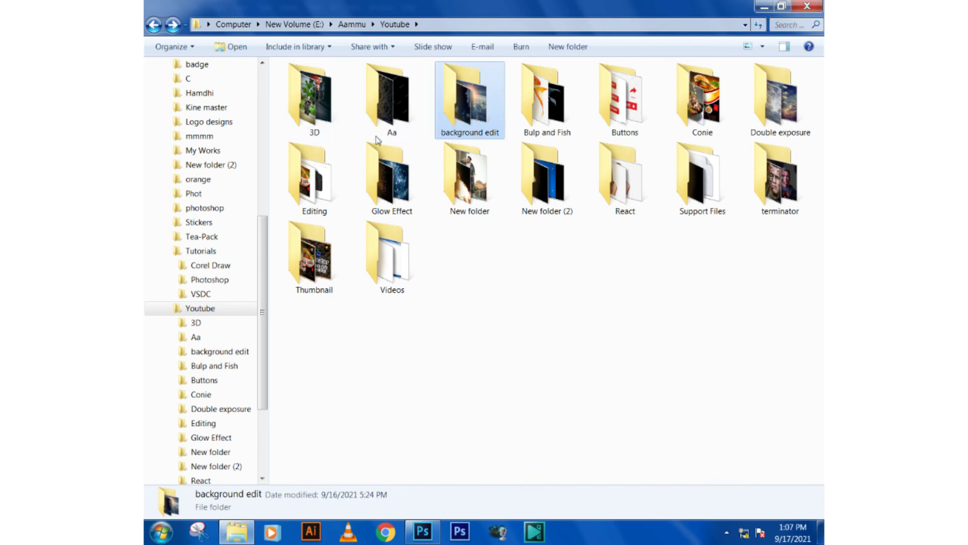
pyautogui.doubleClick(486, 191)
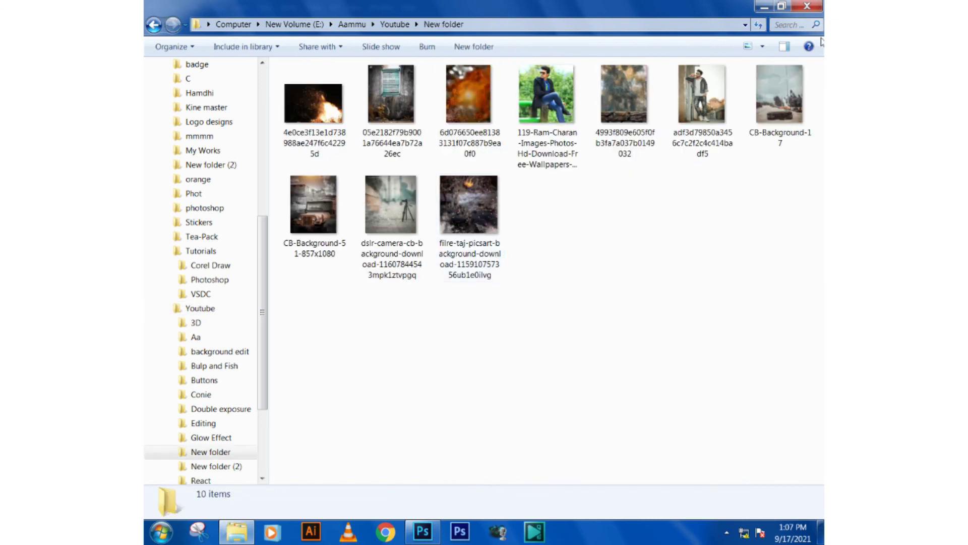
pyautogui.click(810, 11)
# Step: Apply a Camera Raw Post Crop Vignetting amount of -71 to Layer 0
pyautogui.click(174, 7)
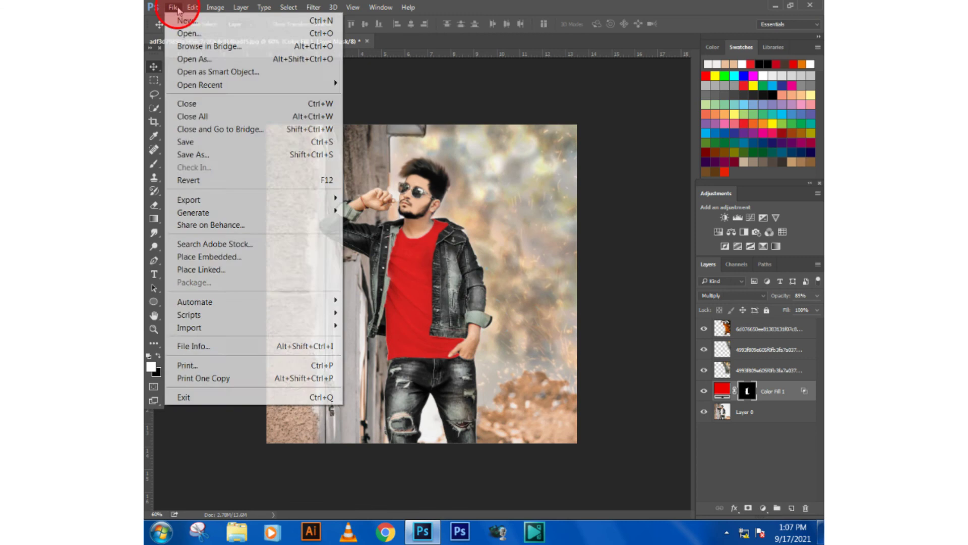
pyautogui.click(642, 260)
pyautogui.click(760, 416)
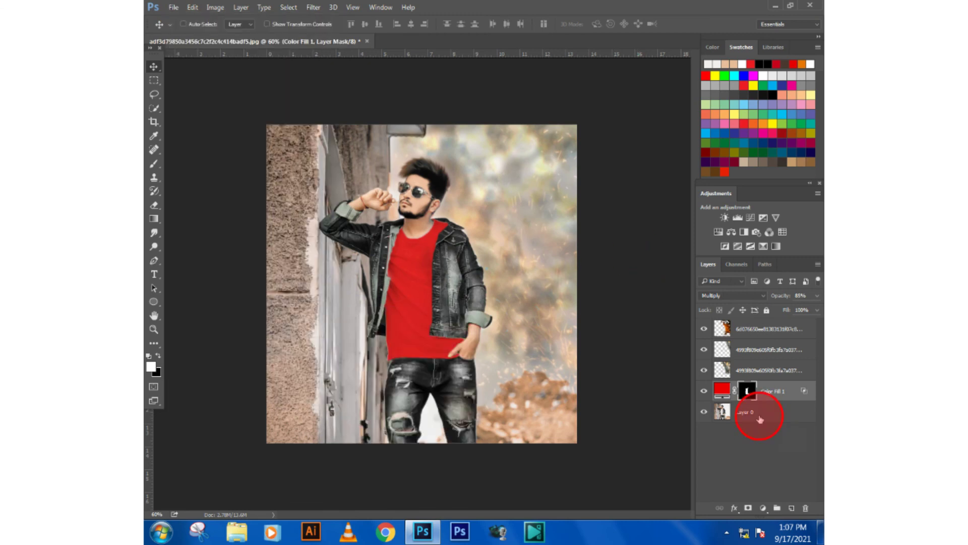
pyautogui.click(313, 7)
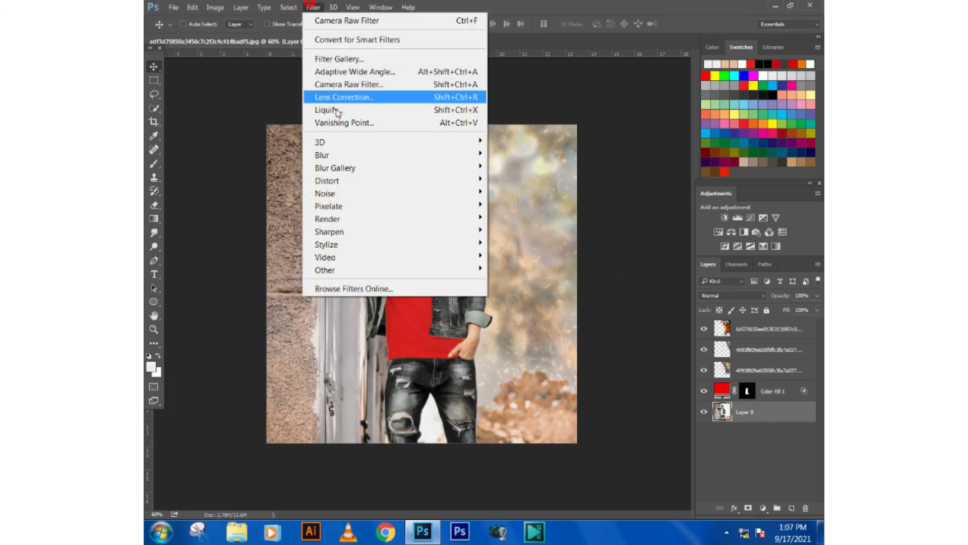
pyautogui.click(354, 86)
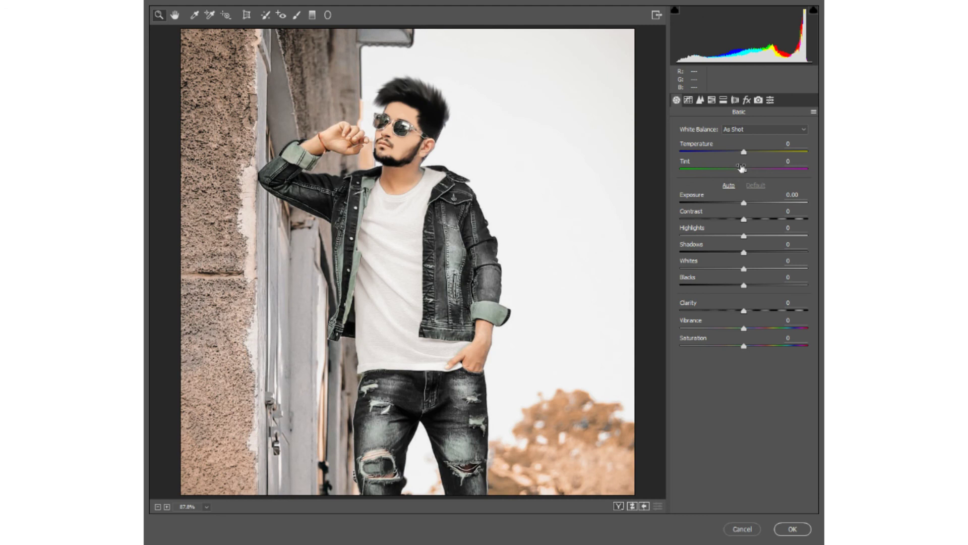
pyautogui.click(748, 101)
pyautogui.moveTo(743, 276); pyautogui.dragTo(699, 277)
pyautogui.click(793, 530)
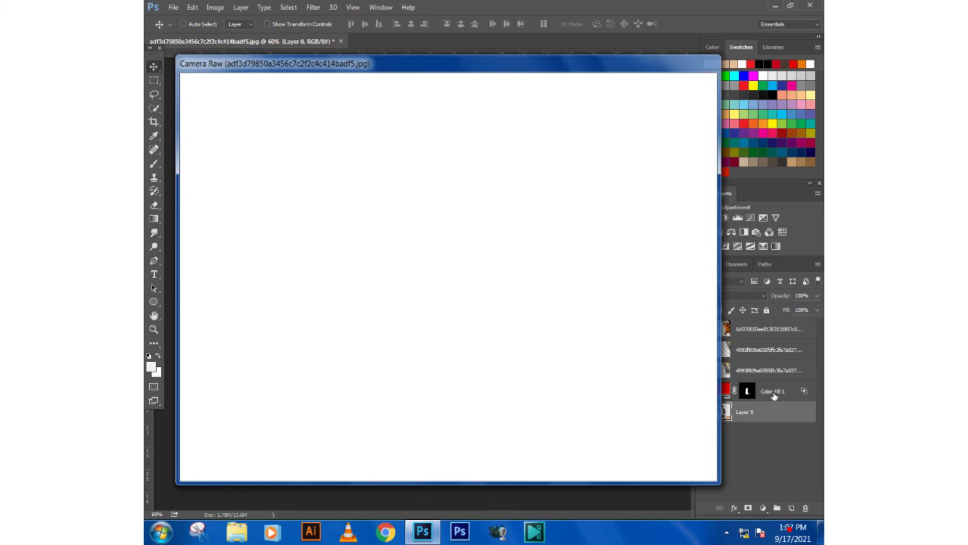
pyautogui.scroll(-1, 598, 263)
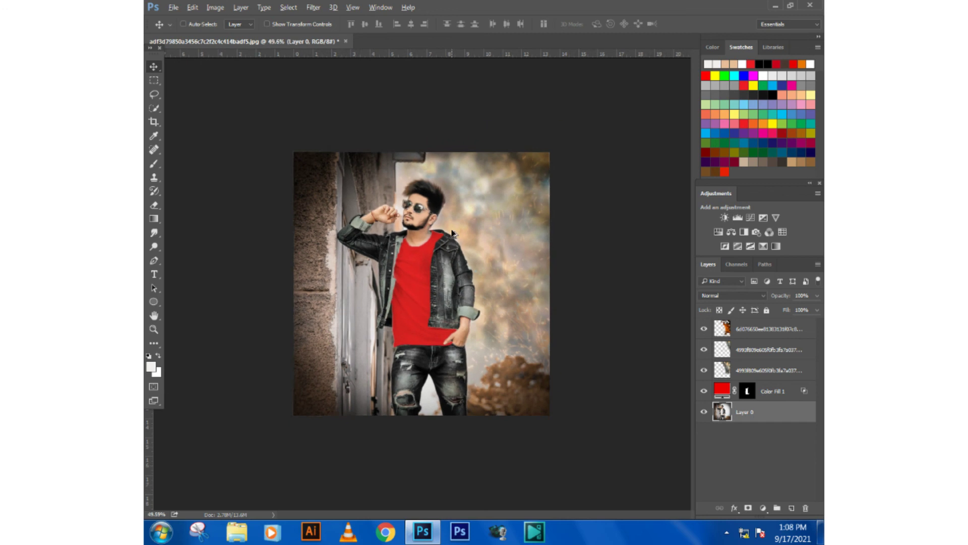
pyautogui.click(176, 9)
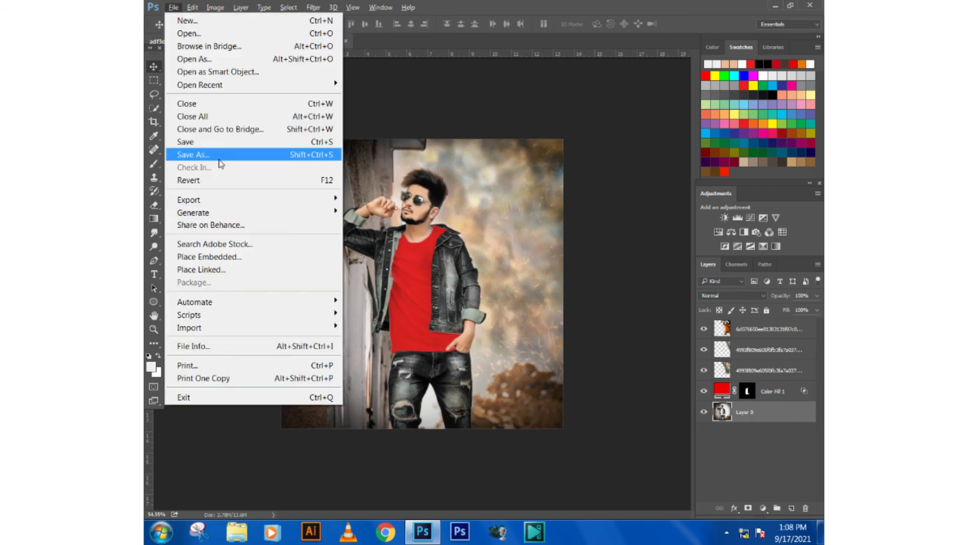
# Step: Save the portrait as a quality-12 JPEG in Youtube > Editing, then minimize Photoshop
pyautogui.click(222, 155)
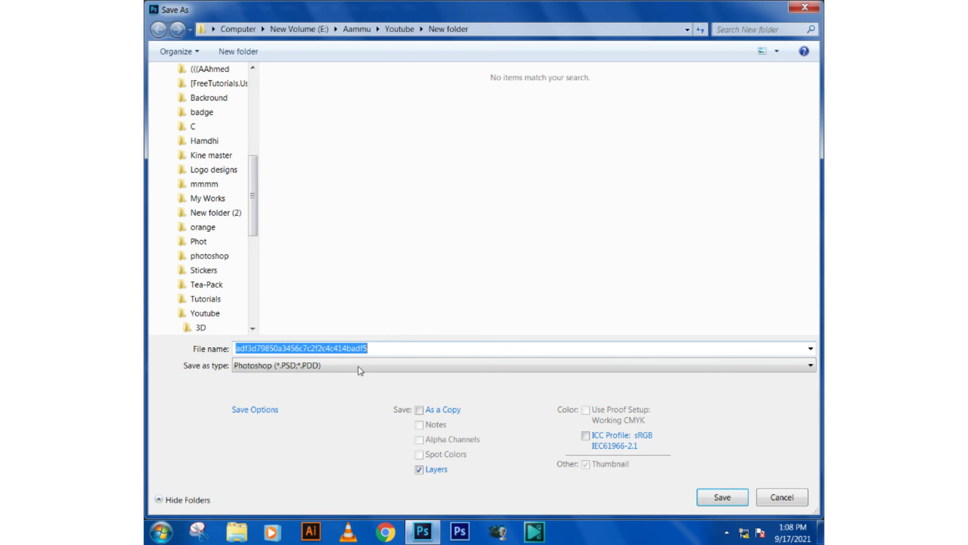
pyautogui.click(360, 370)
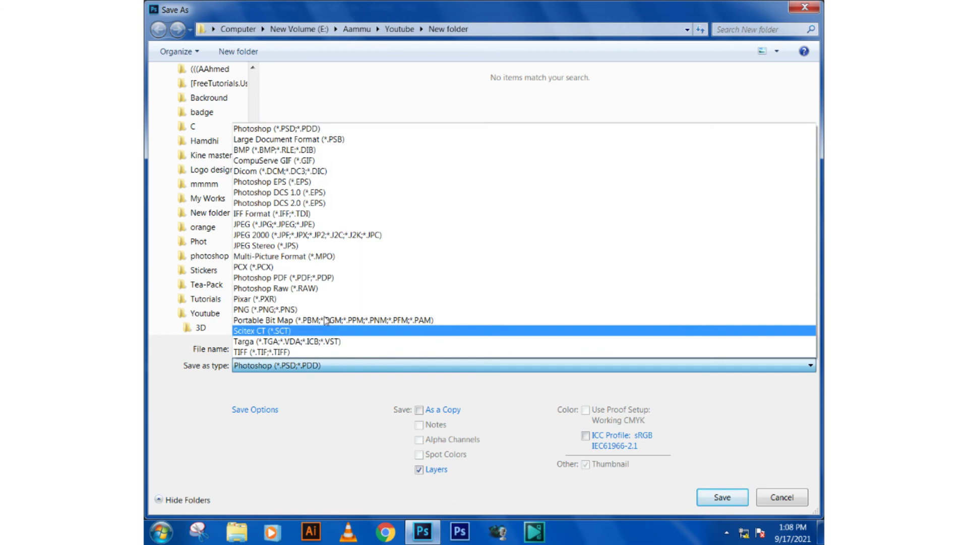
pyautogui.click(332, 228)
pyautogui.click(399, 29)
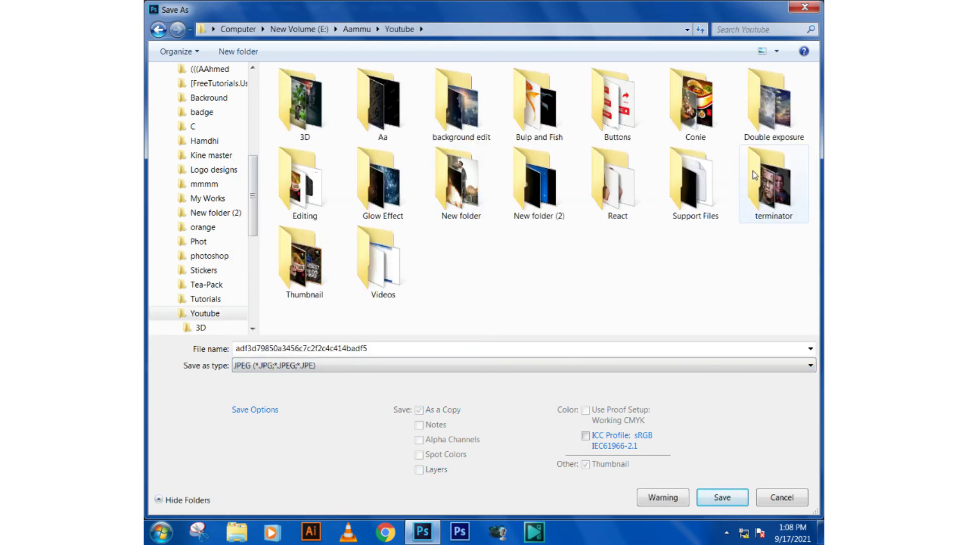
pyautogui.doubleClick(288, 183)
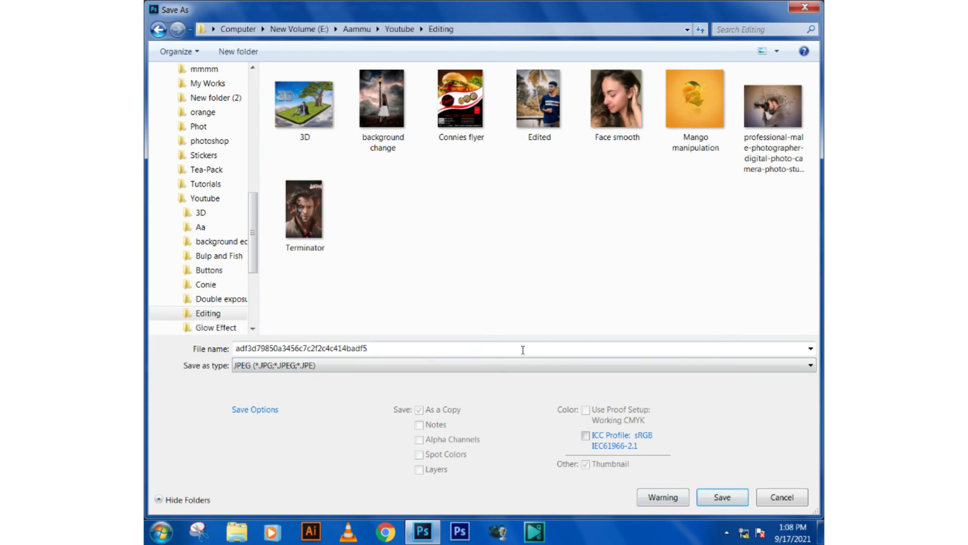
pyautogui.click(717, 499)
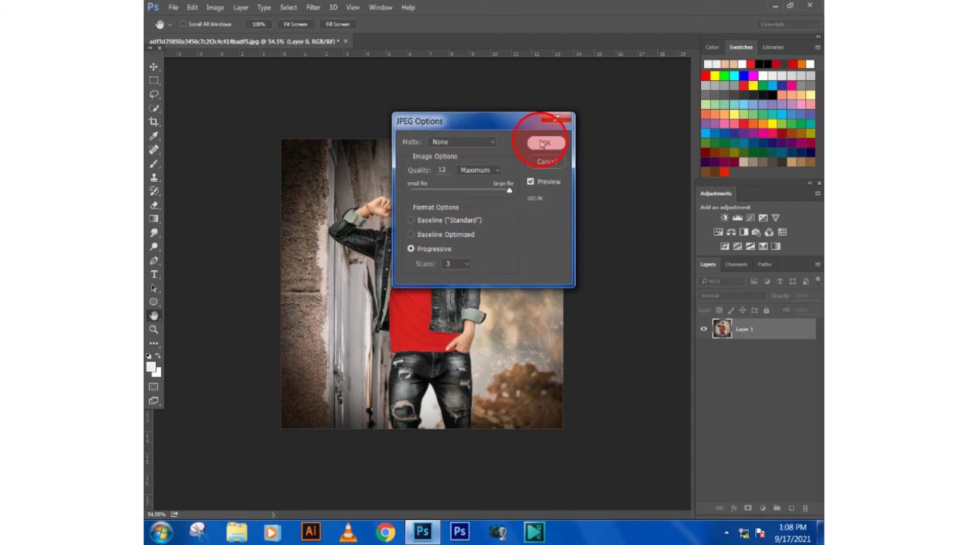
pyautogui.click(543, 143)
pyautogui.click(772, 6)
# Step: Open the saved JPEG from E: > Aammu > Youtube > Editing in Photo Viewer
pyautogui.click(176, 28)
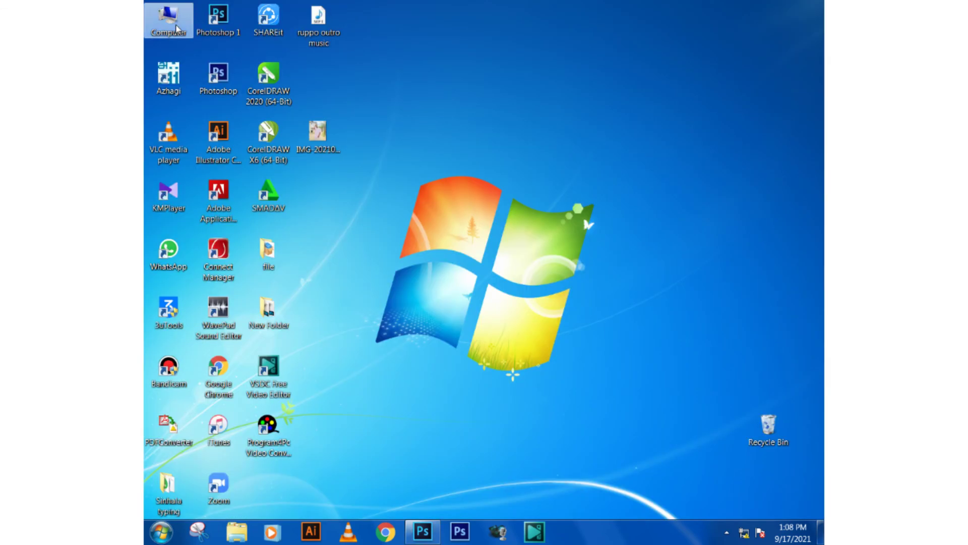
pyautogui.press('Return')
pyautogui.doubleClick(696, 108)
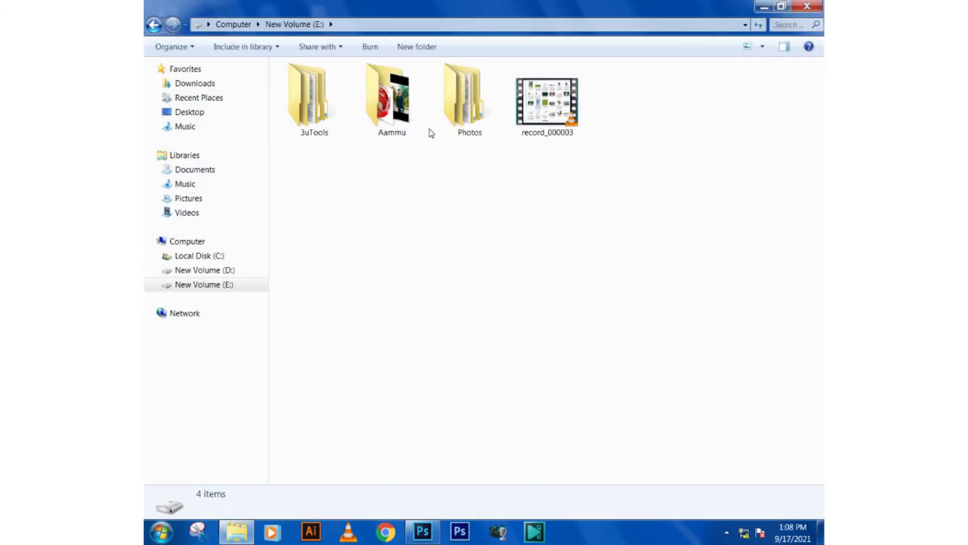
pyautogui.doubleClick(422, 131)
pyautogui.doubleClick(536, 277)
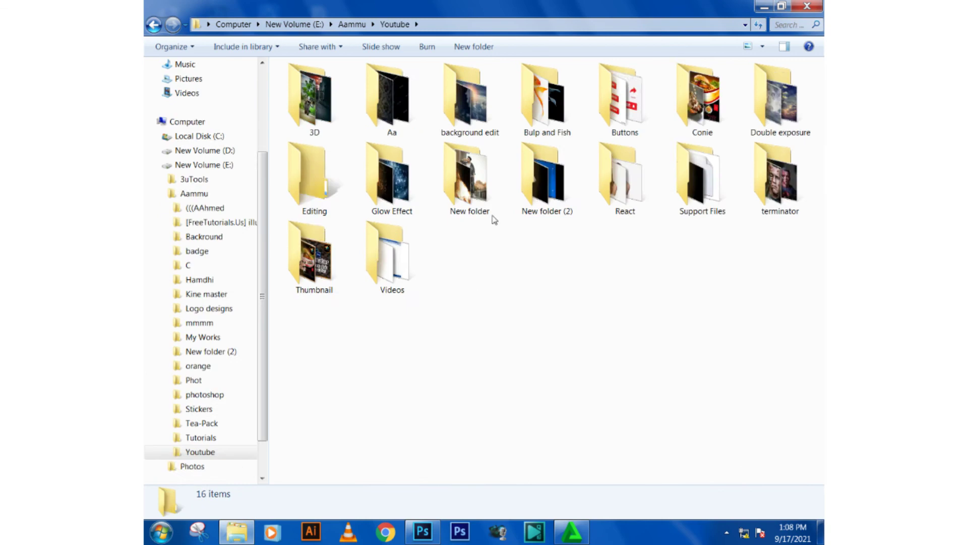
pyautogui.doubleClick(475, 202)
pyautogui.doubleClick(378, 108)
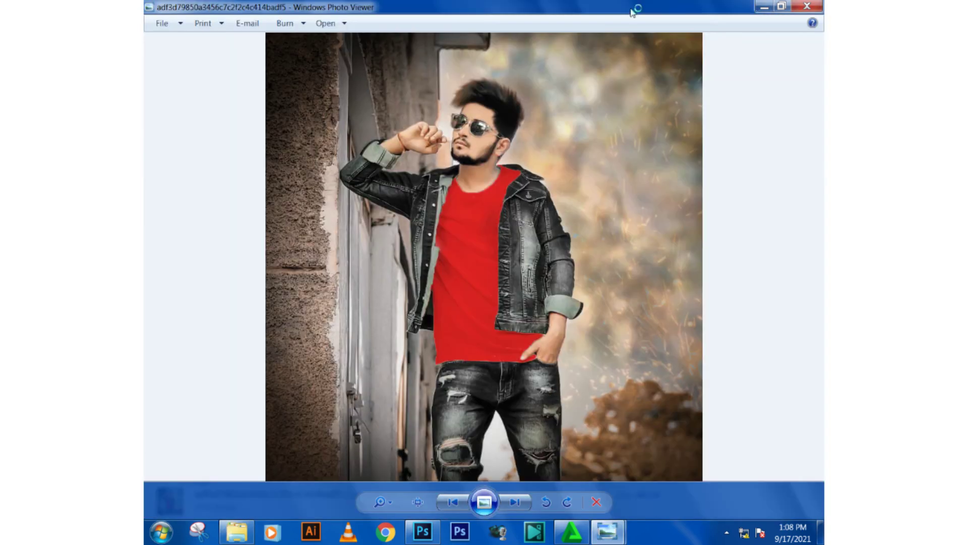
# Step: Move the red-shirt viewer to the left half and close the empty extra viewer
pyautogui.moveTo(631, 7); pyautogui.dragTo(145, 22)
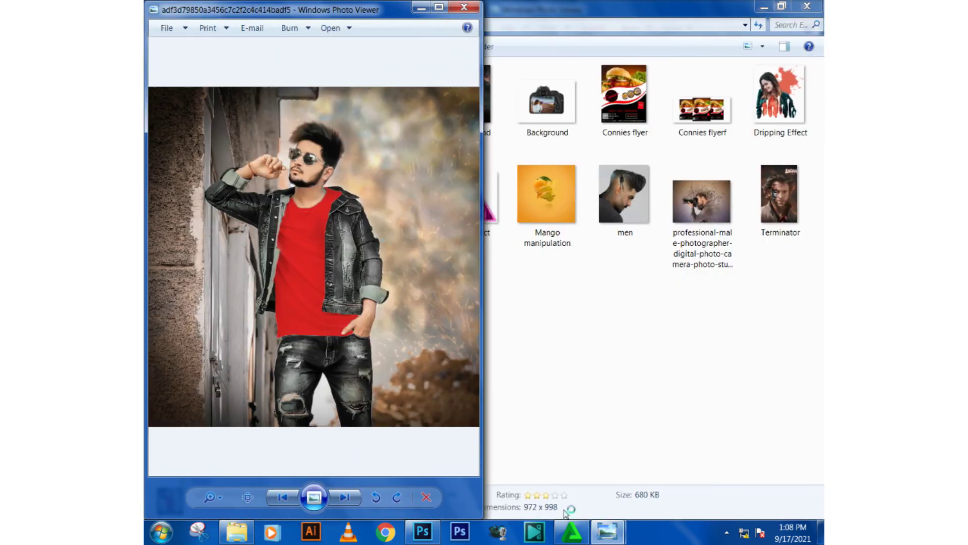
pyautogui.moveTo(607, 531)
pyautogui.click(551, 460)
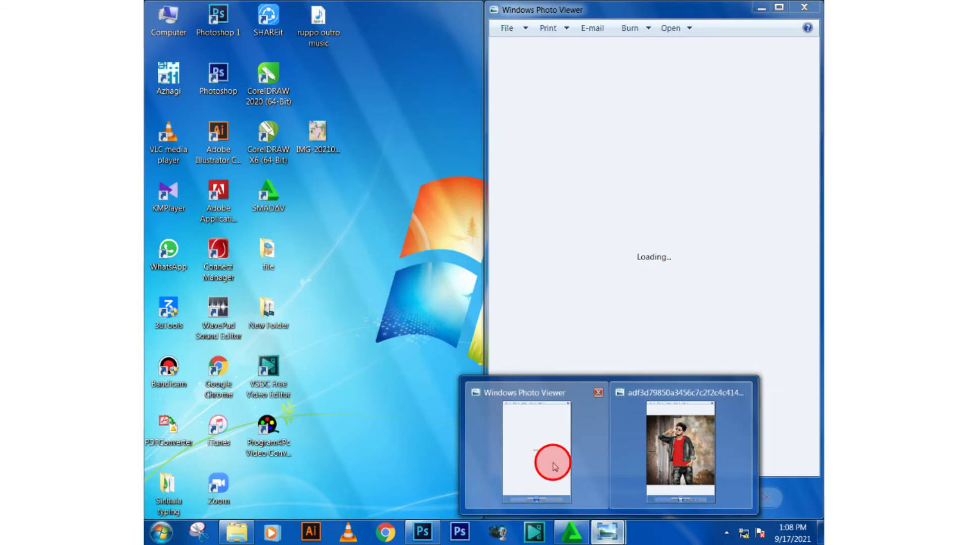
pyautogui.click(614, 171)
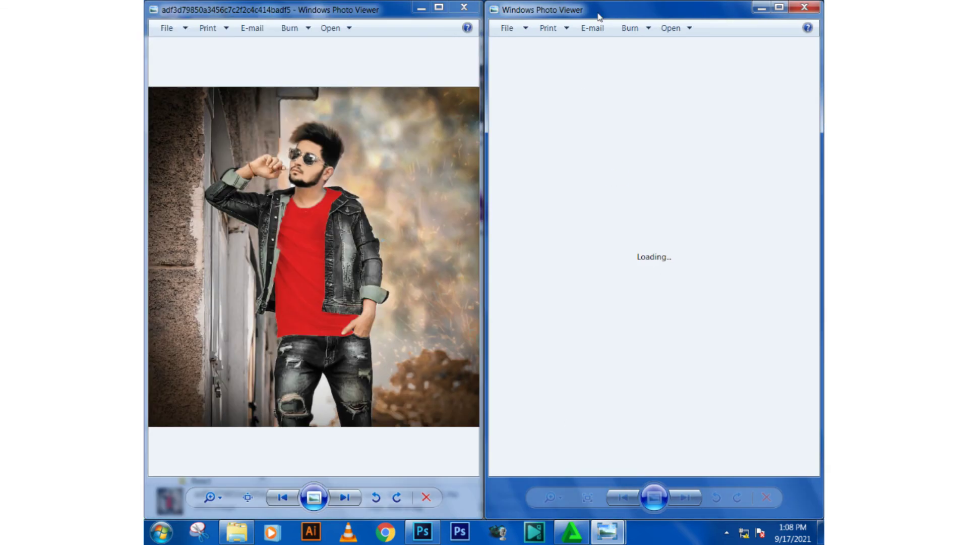
pyautogui.moveTo(600, 15)
pyautogui.mouseDown()
pyautogui.moveTo(499, 87)
pyautogui.moveTo(822, 40)
pyautogui.mouseUp()
pyautogui.click(807, 6)
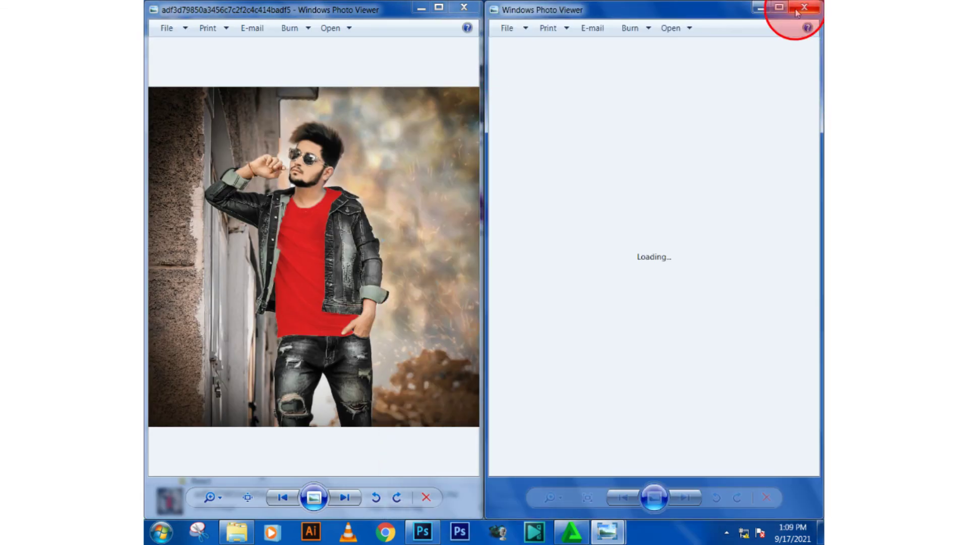
# Step: Open the original photo from New folder beside the red-shirt result, then close it
pyautogui.click(695, 361)
pyautogui.press('BackSpace')
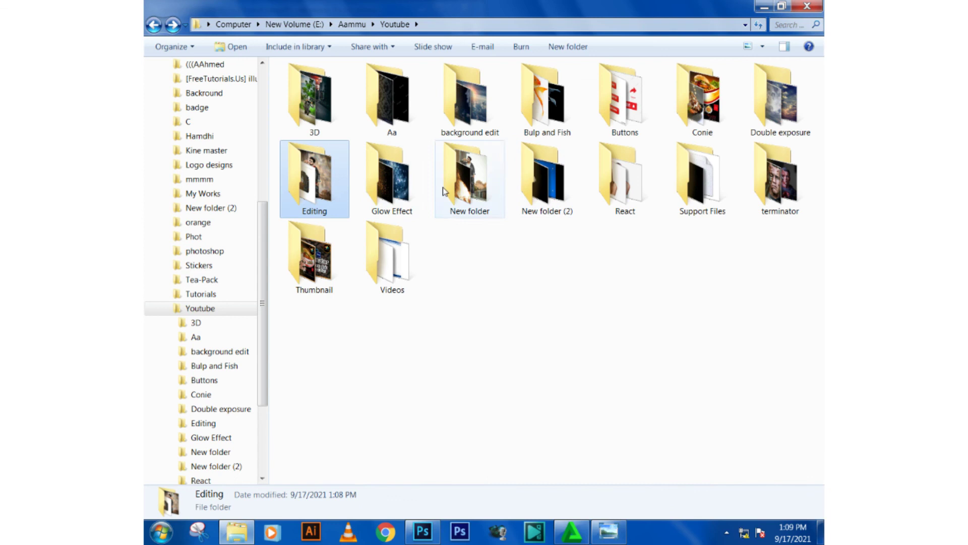
pyautogui.doubleClick(444, 186)
pyautogui.doubleClick(701, 96)
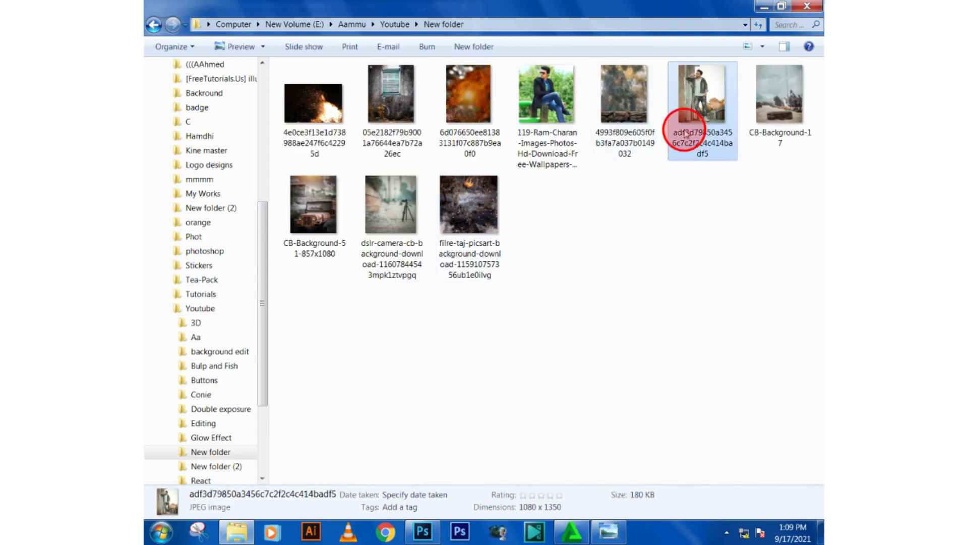
pyautogui.click(626, 530)
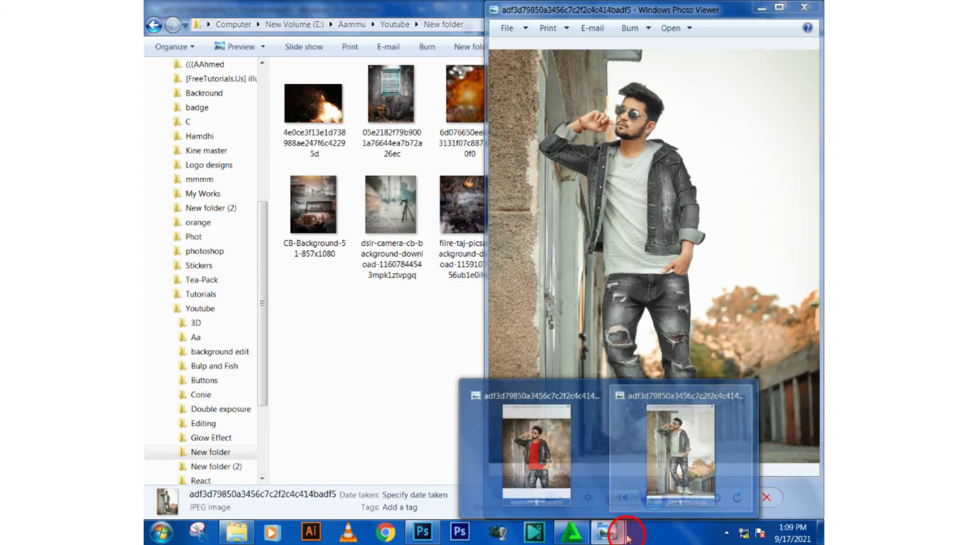
pyautogui.click(536, 464)
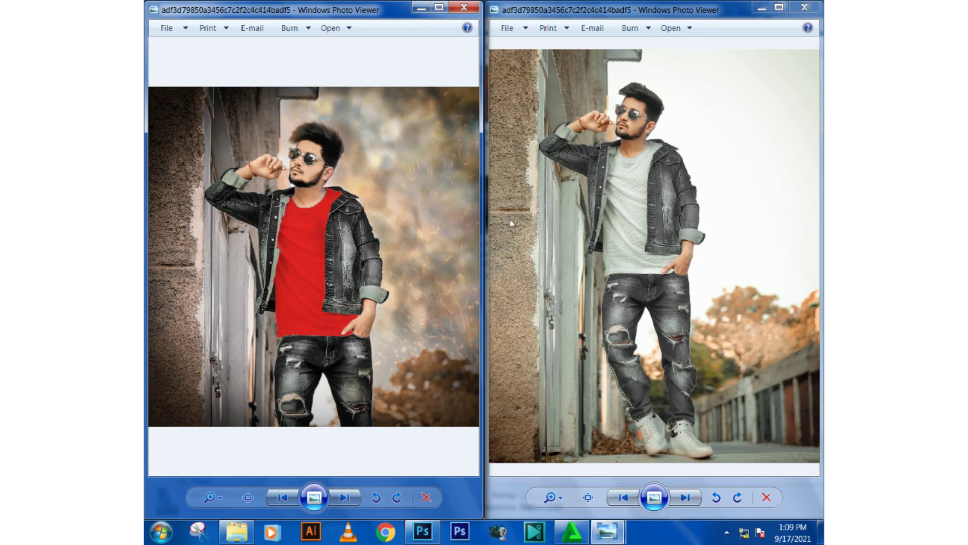
pyautogui.click(807, 8)
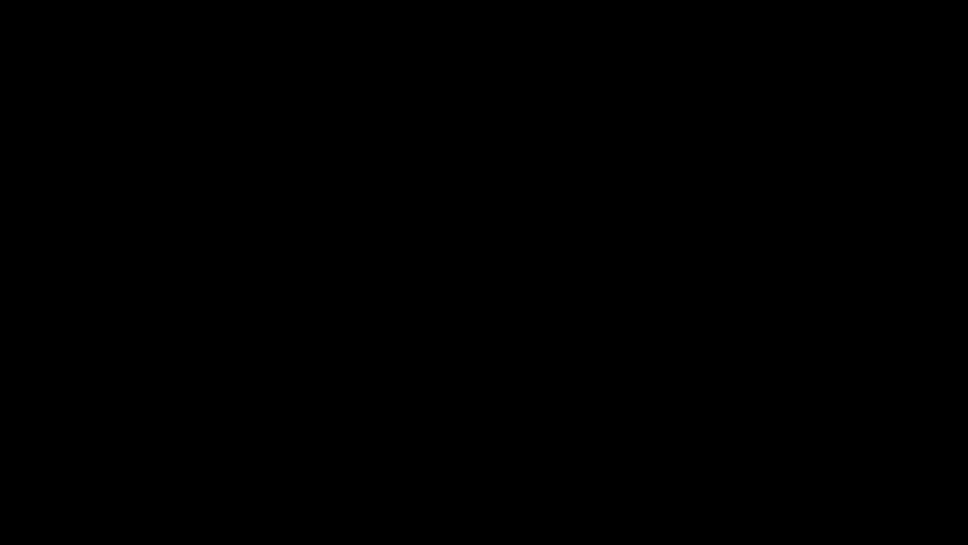